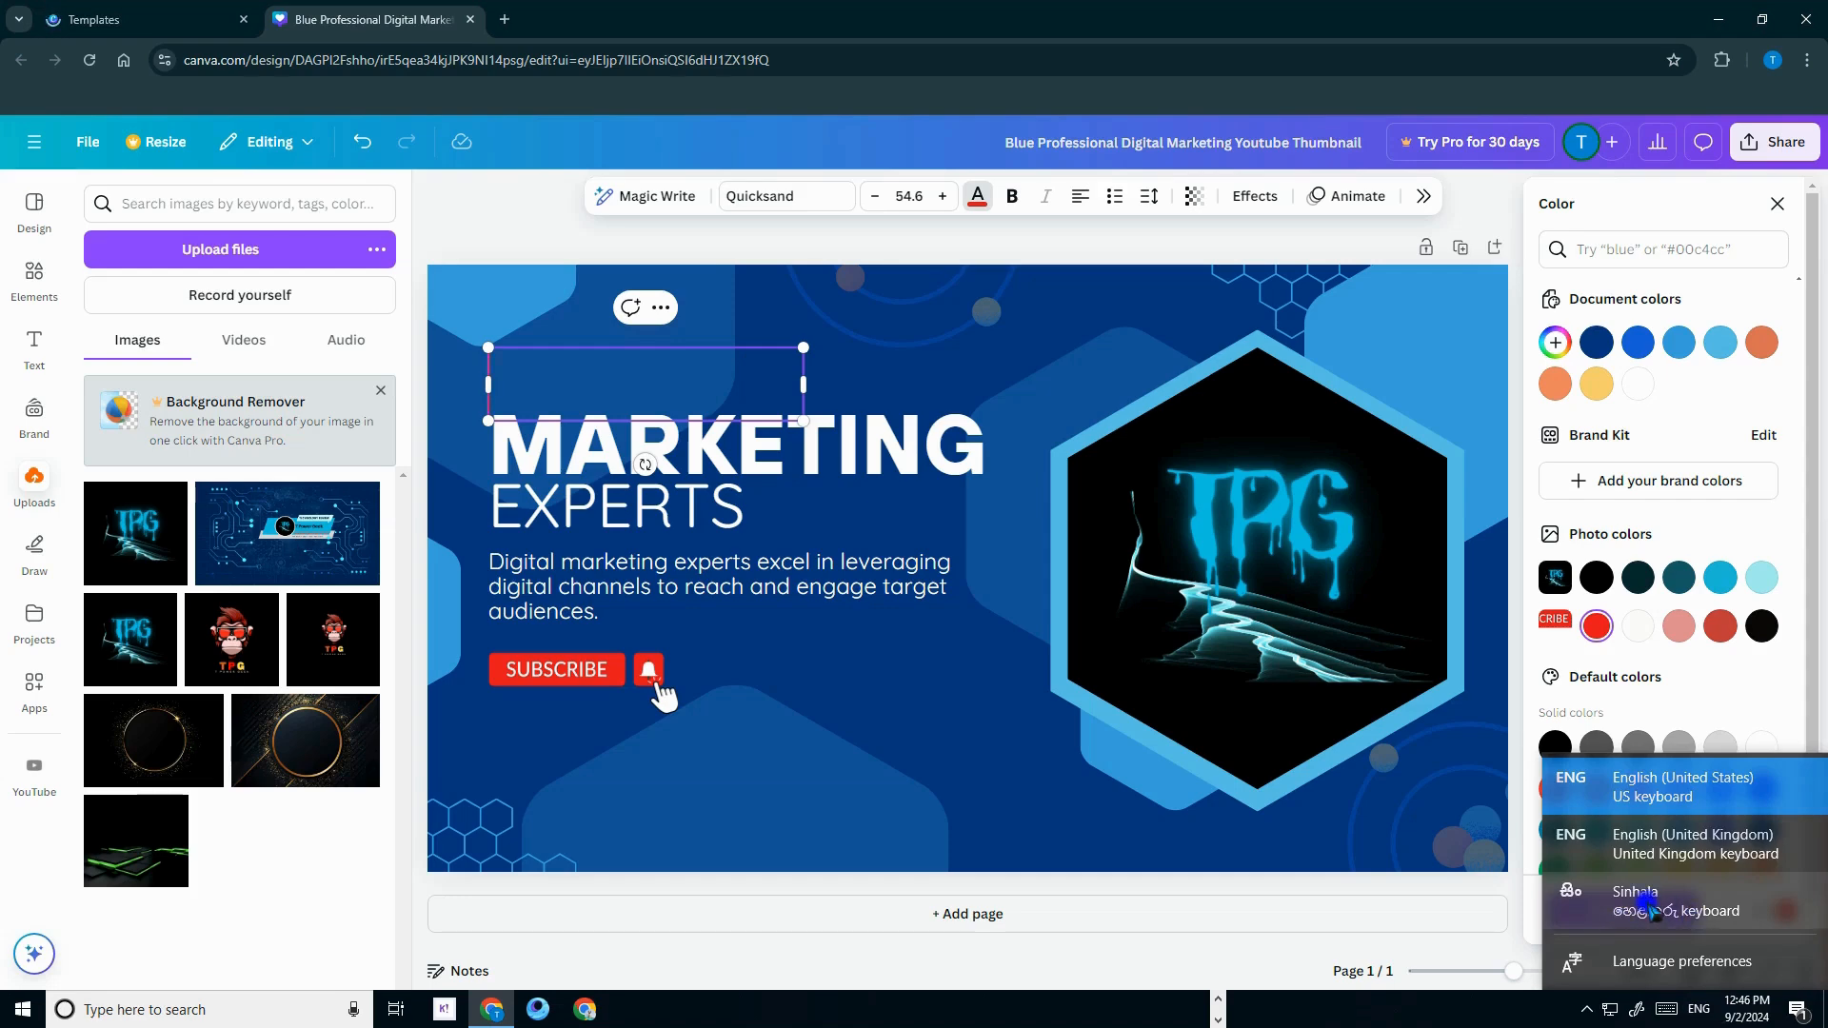
# Switch the keyboard to Sinhala, enter "ඔයාලගේ එකට" in the empty text box above MARKETING, and widen that box
pyautogui.click(1655, 904)
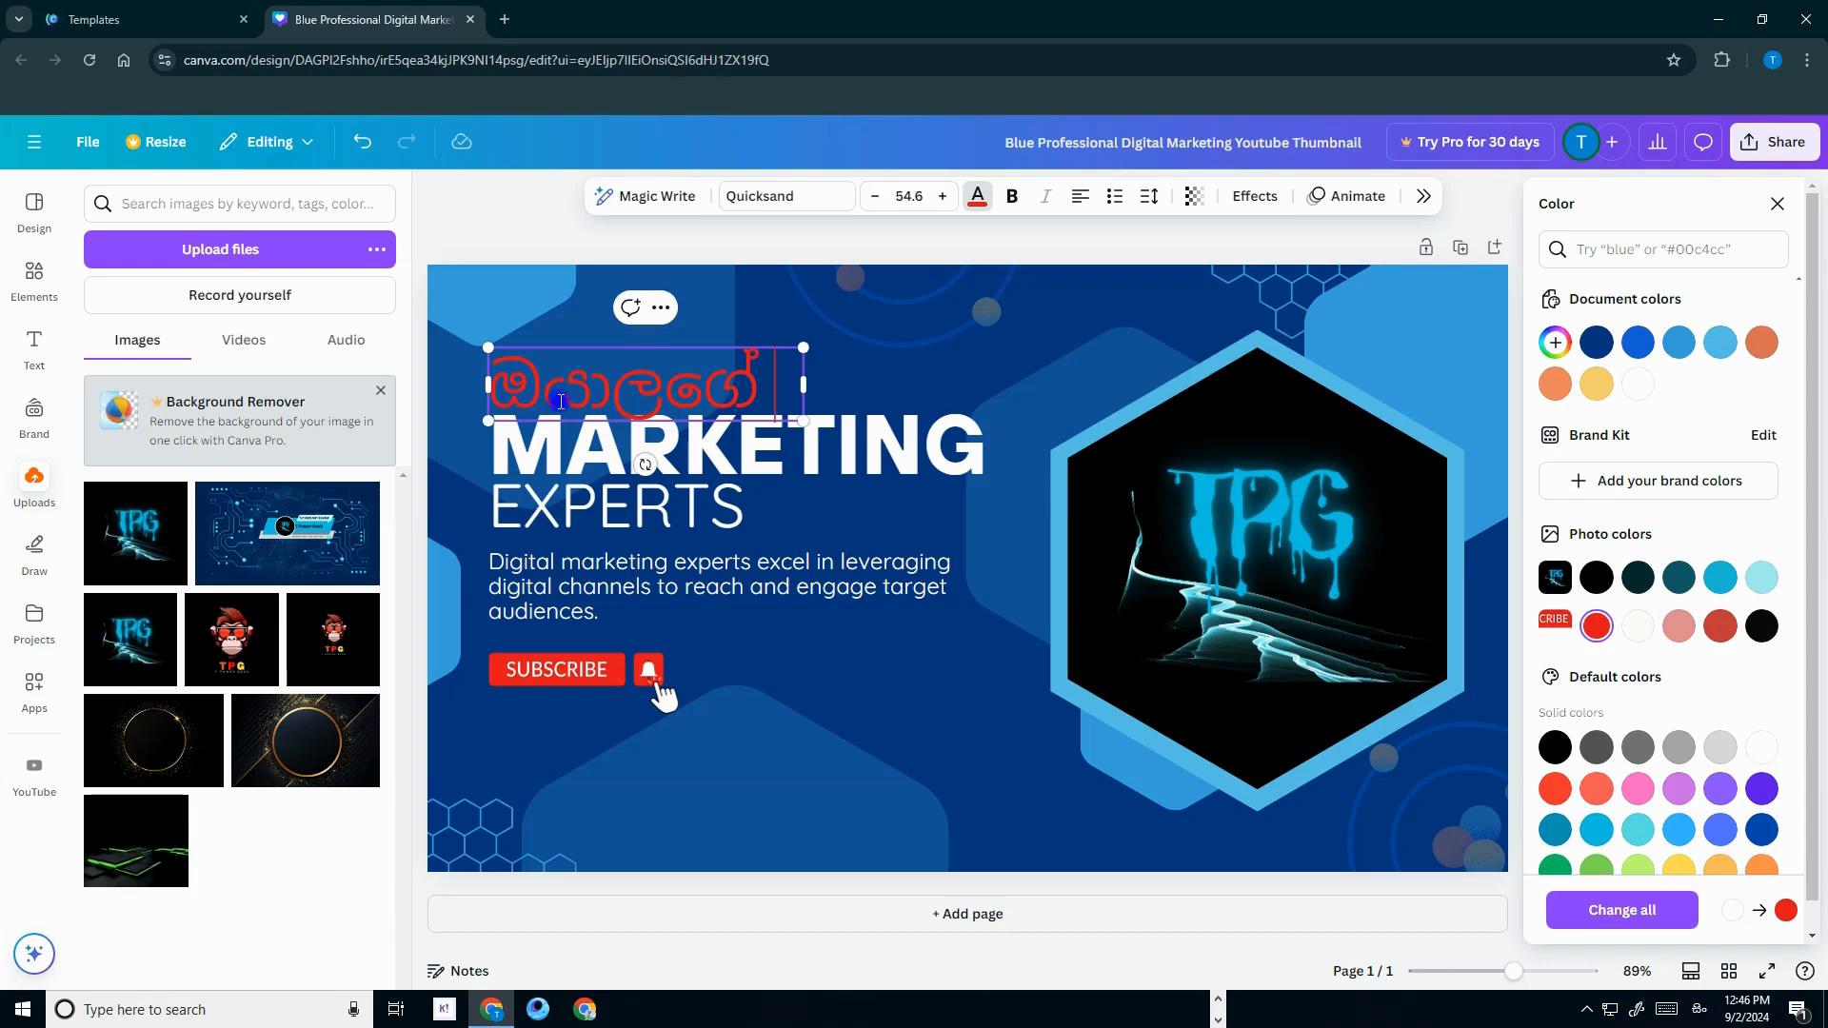
pyautogui.write('එක්')
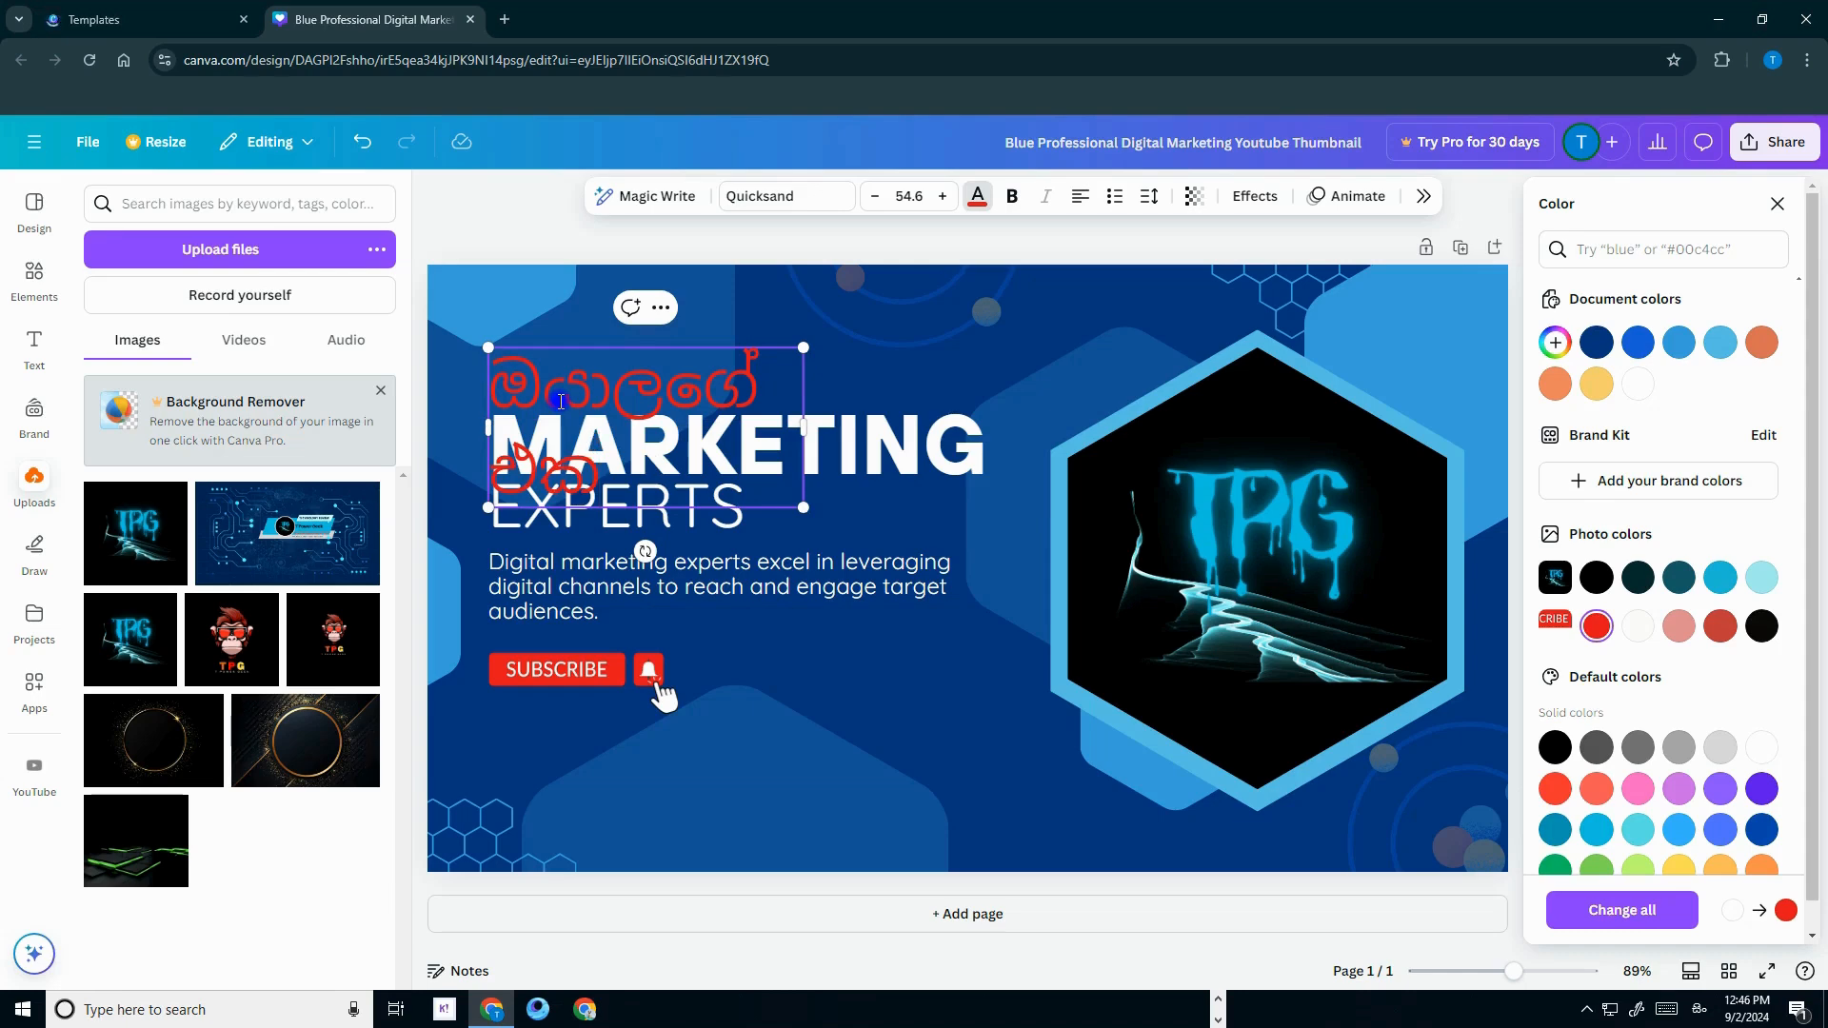
pyautogui.write('ට')
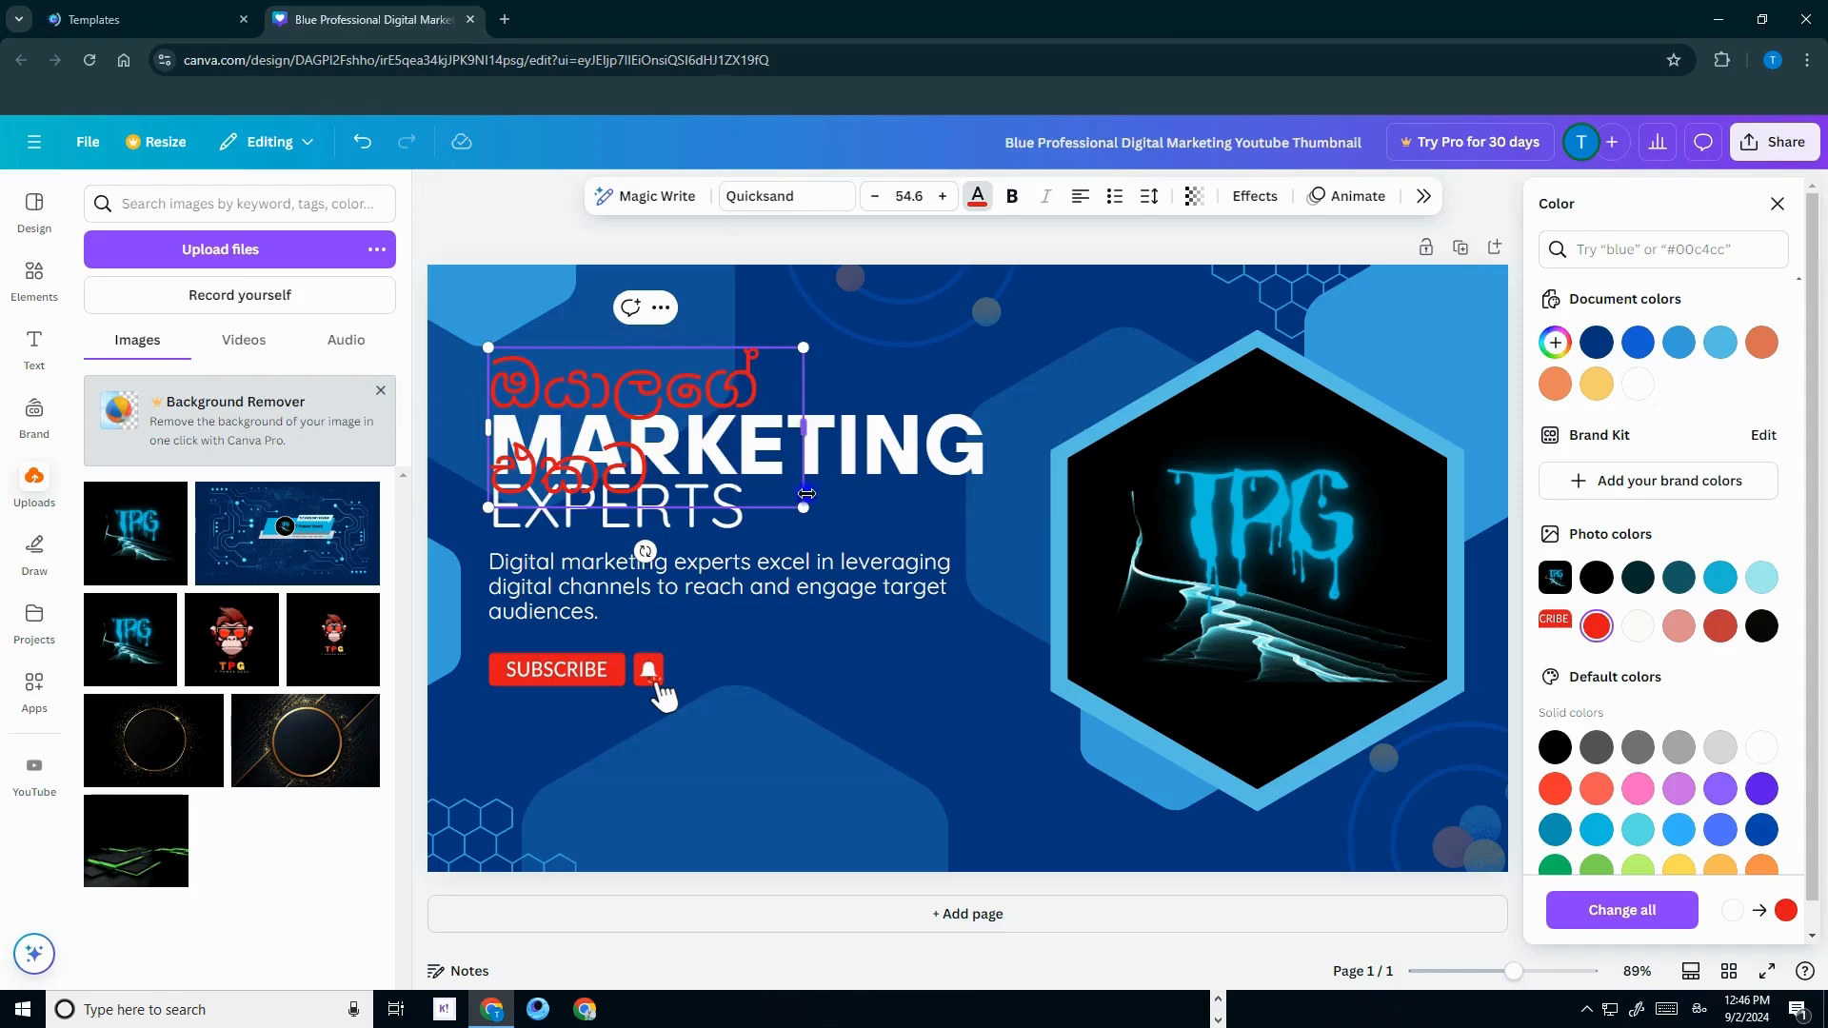
pyautogui.moveTo(803, 422); pyautogui.dragTo(889, 424)
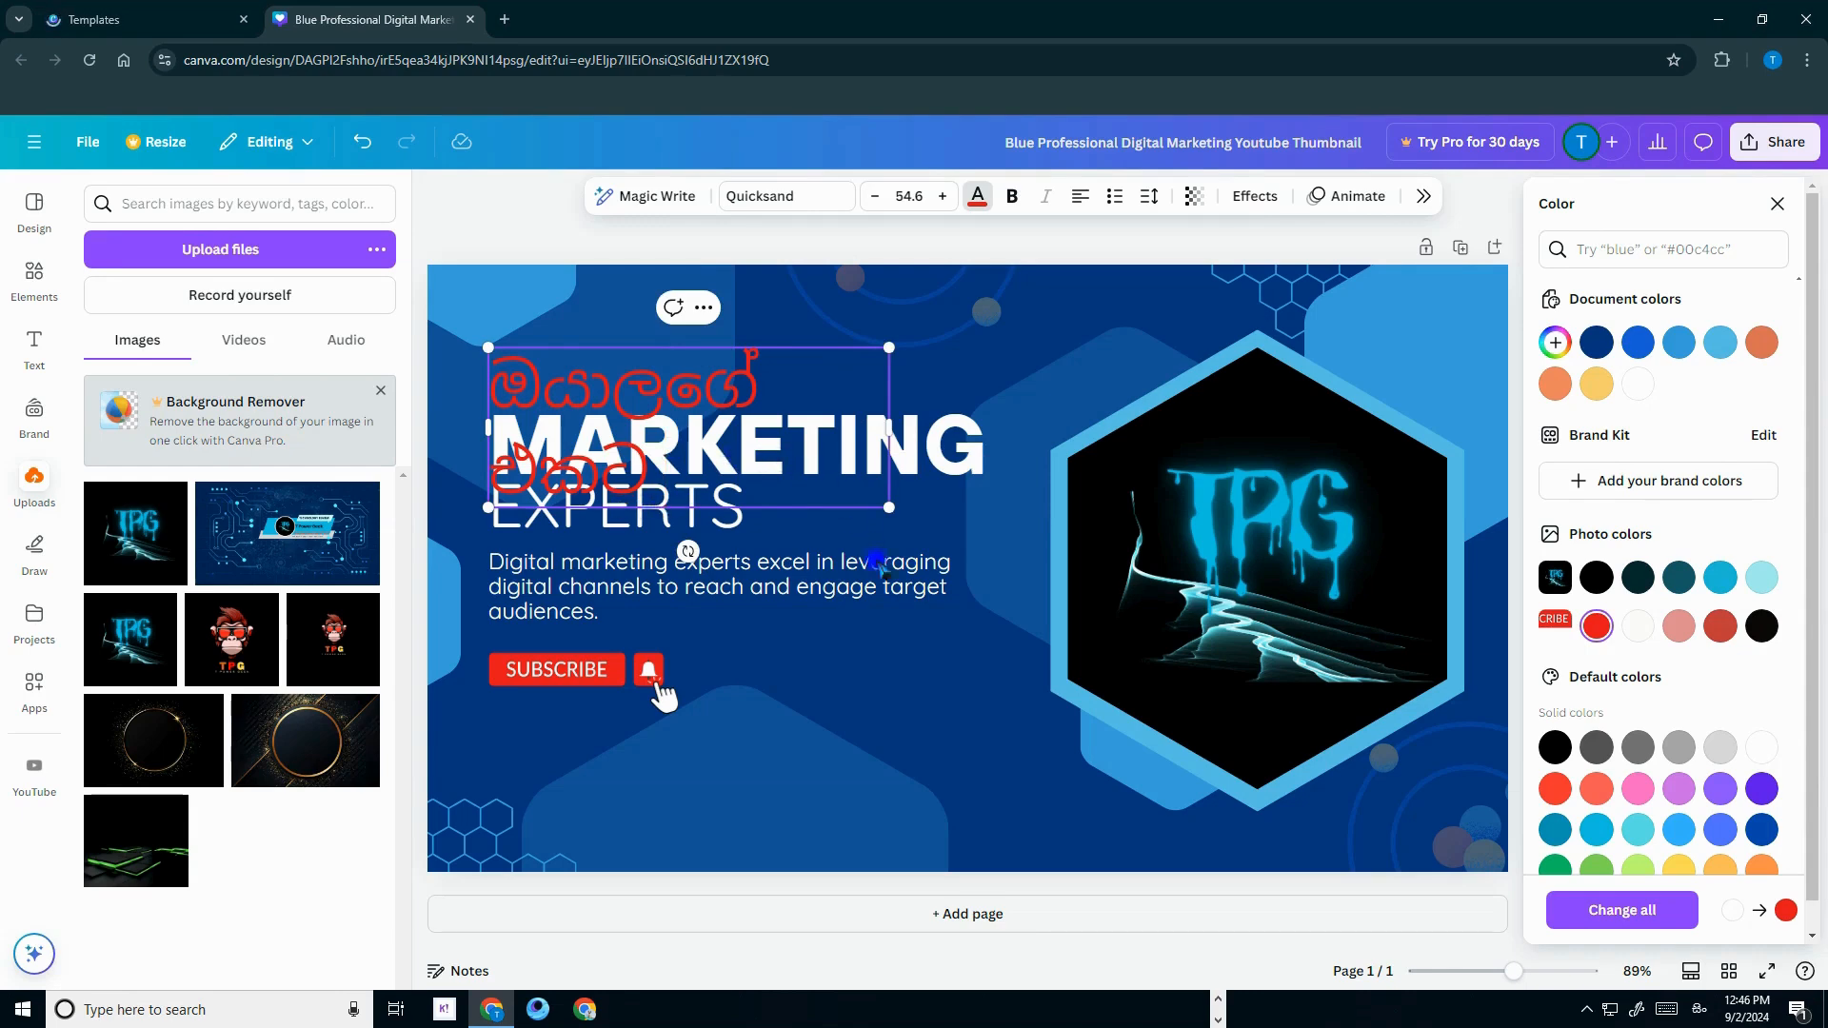
# Move the red Sinhala heading up toward the top edge of the thumbnail
pyautogui.click(911, 694)
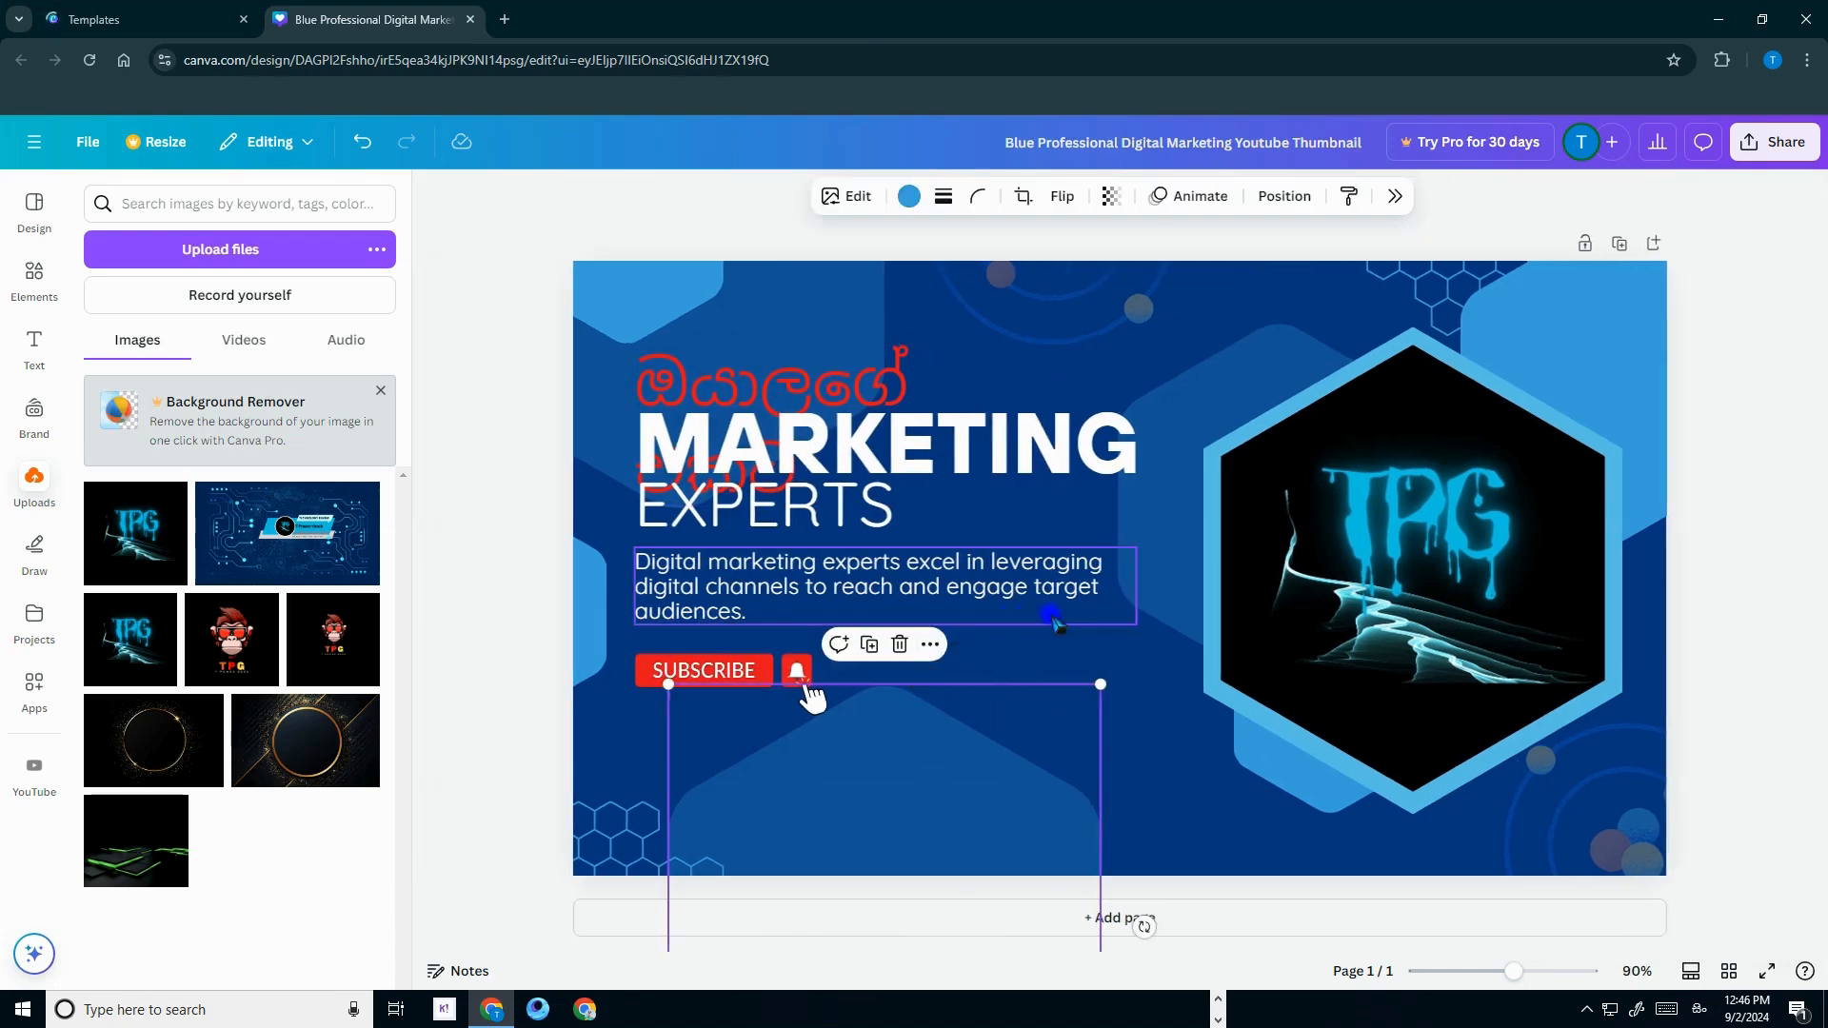
pyautogui.click(1146, 644)
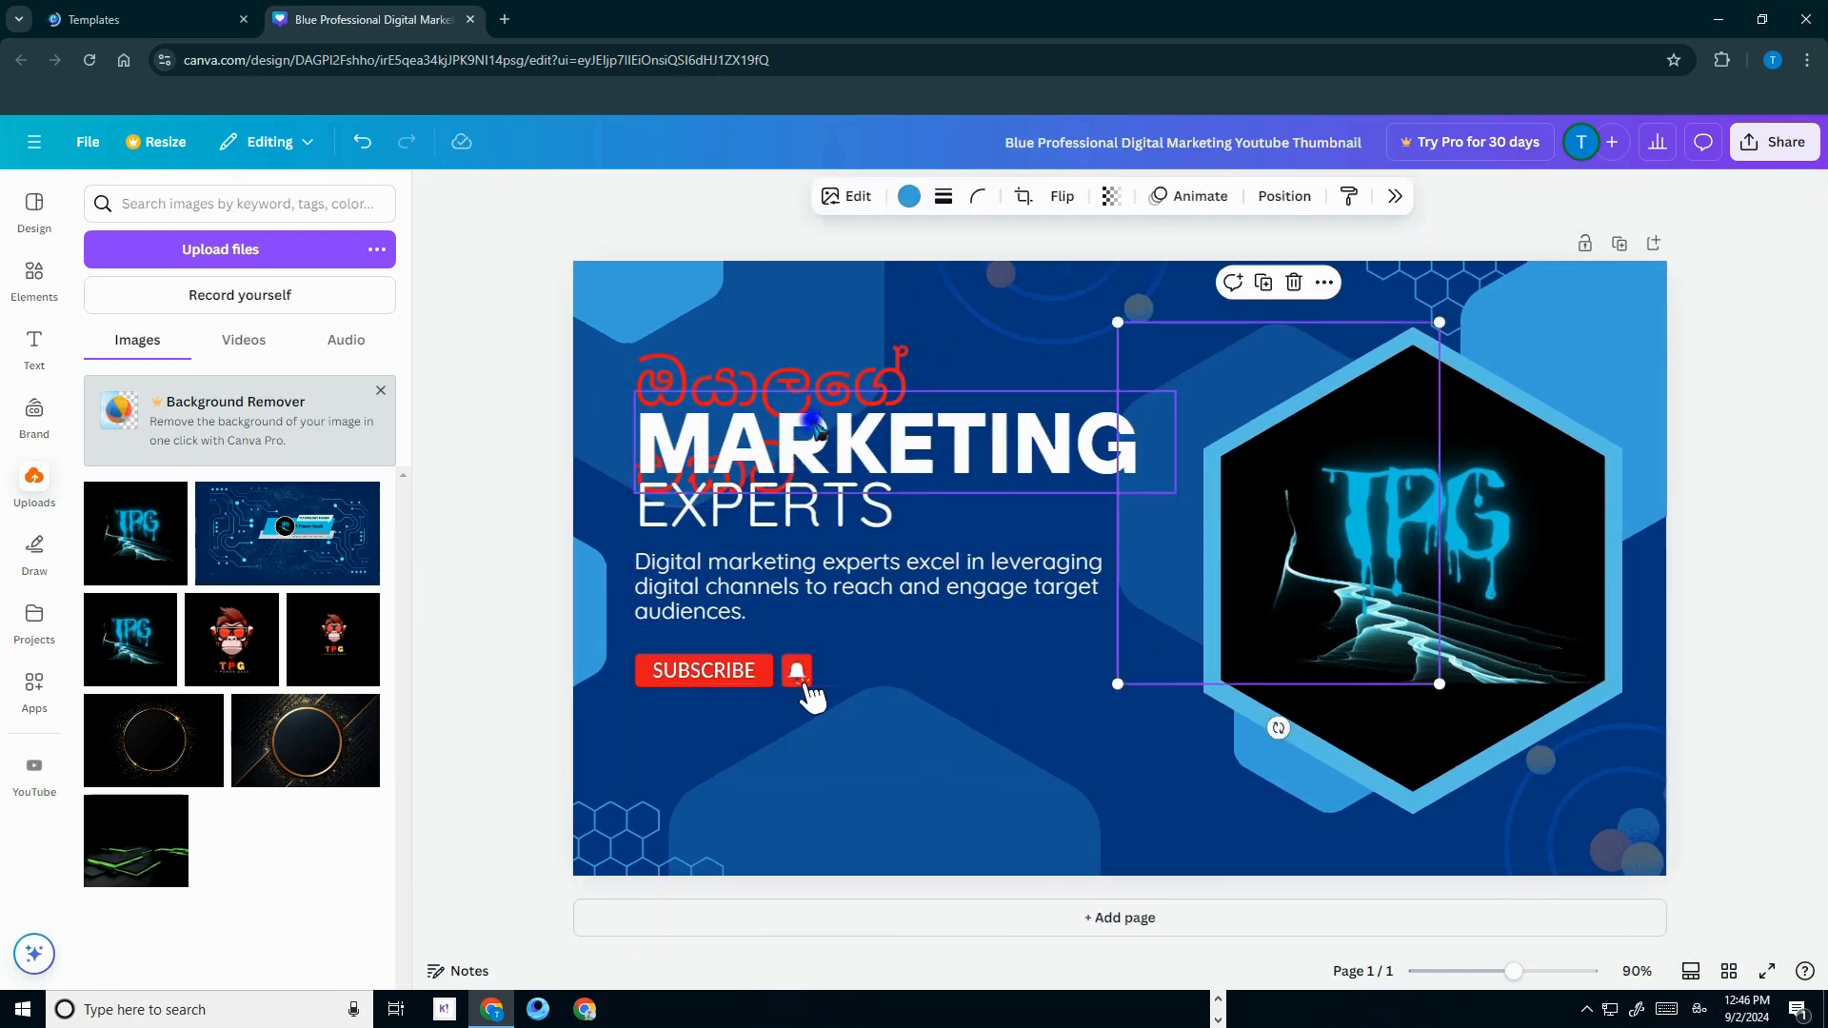
pyautogui.moveTo(771, 374); pyautogui.dragTo(772, 310)
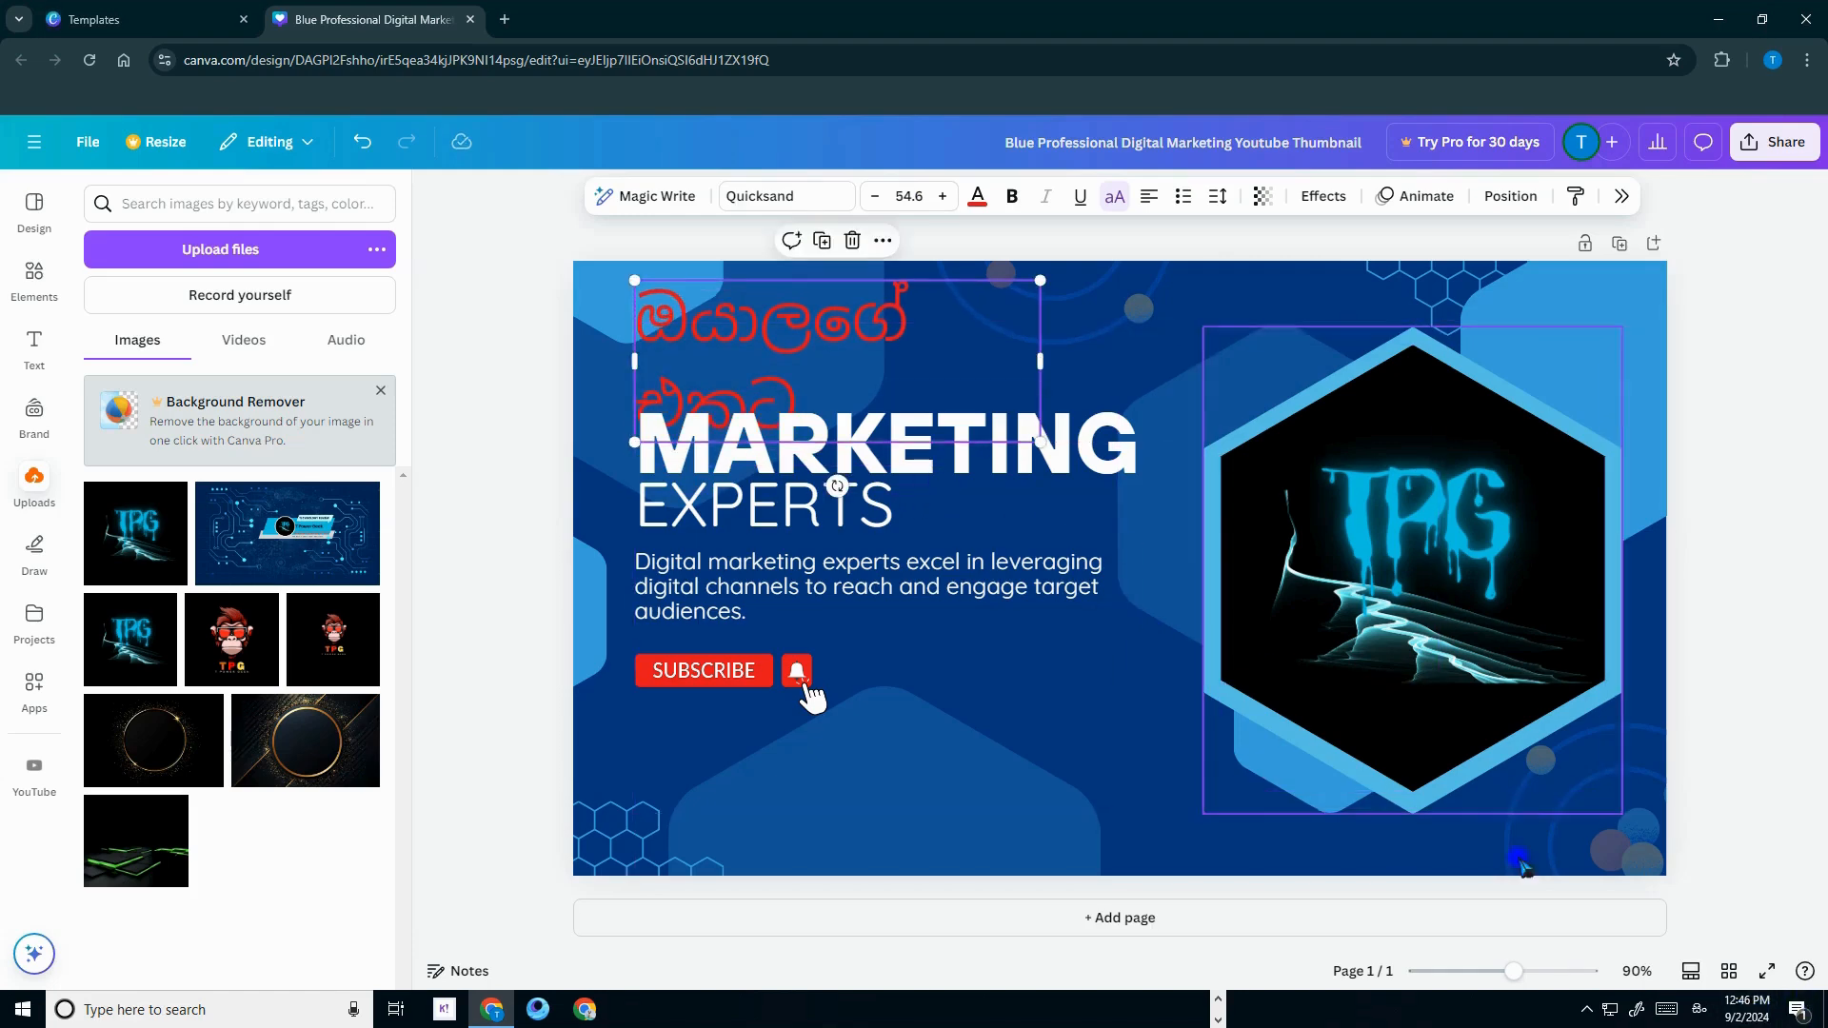
# Switch the keyboard back to English (United States) and insert "YOUTUBE VIDEO" between the two words of the red Sinhala heading
pyautogui.click(1699, 1010)
pyautogui.click(1661, 798)
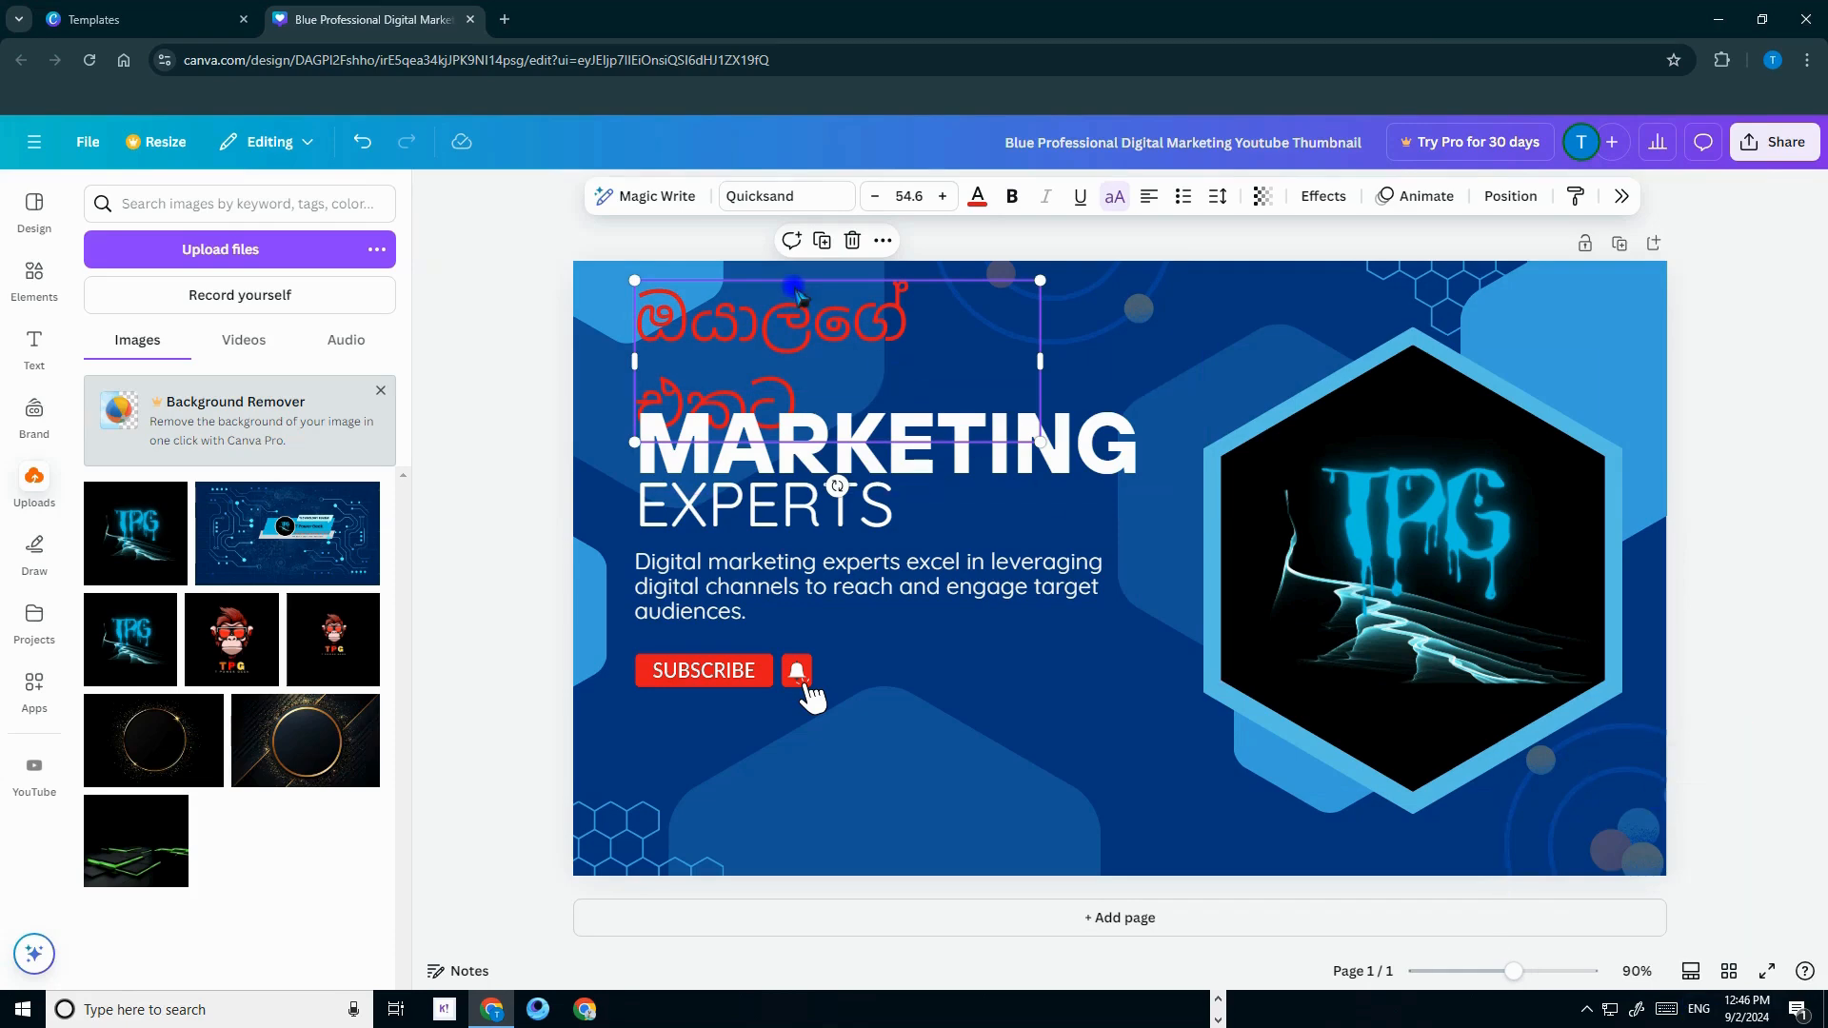
pyautogui.click(895, 342)
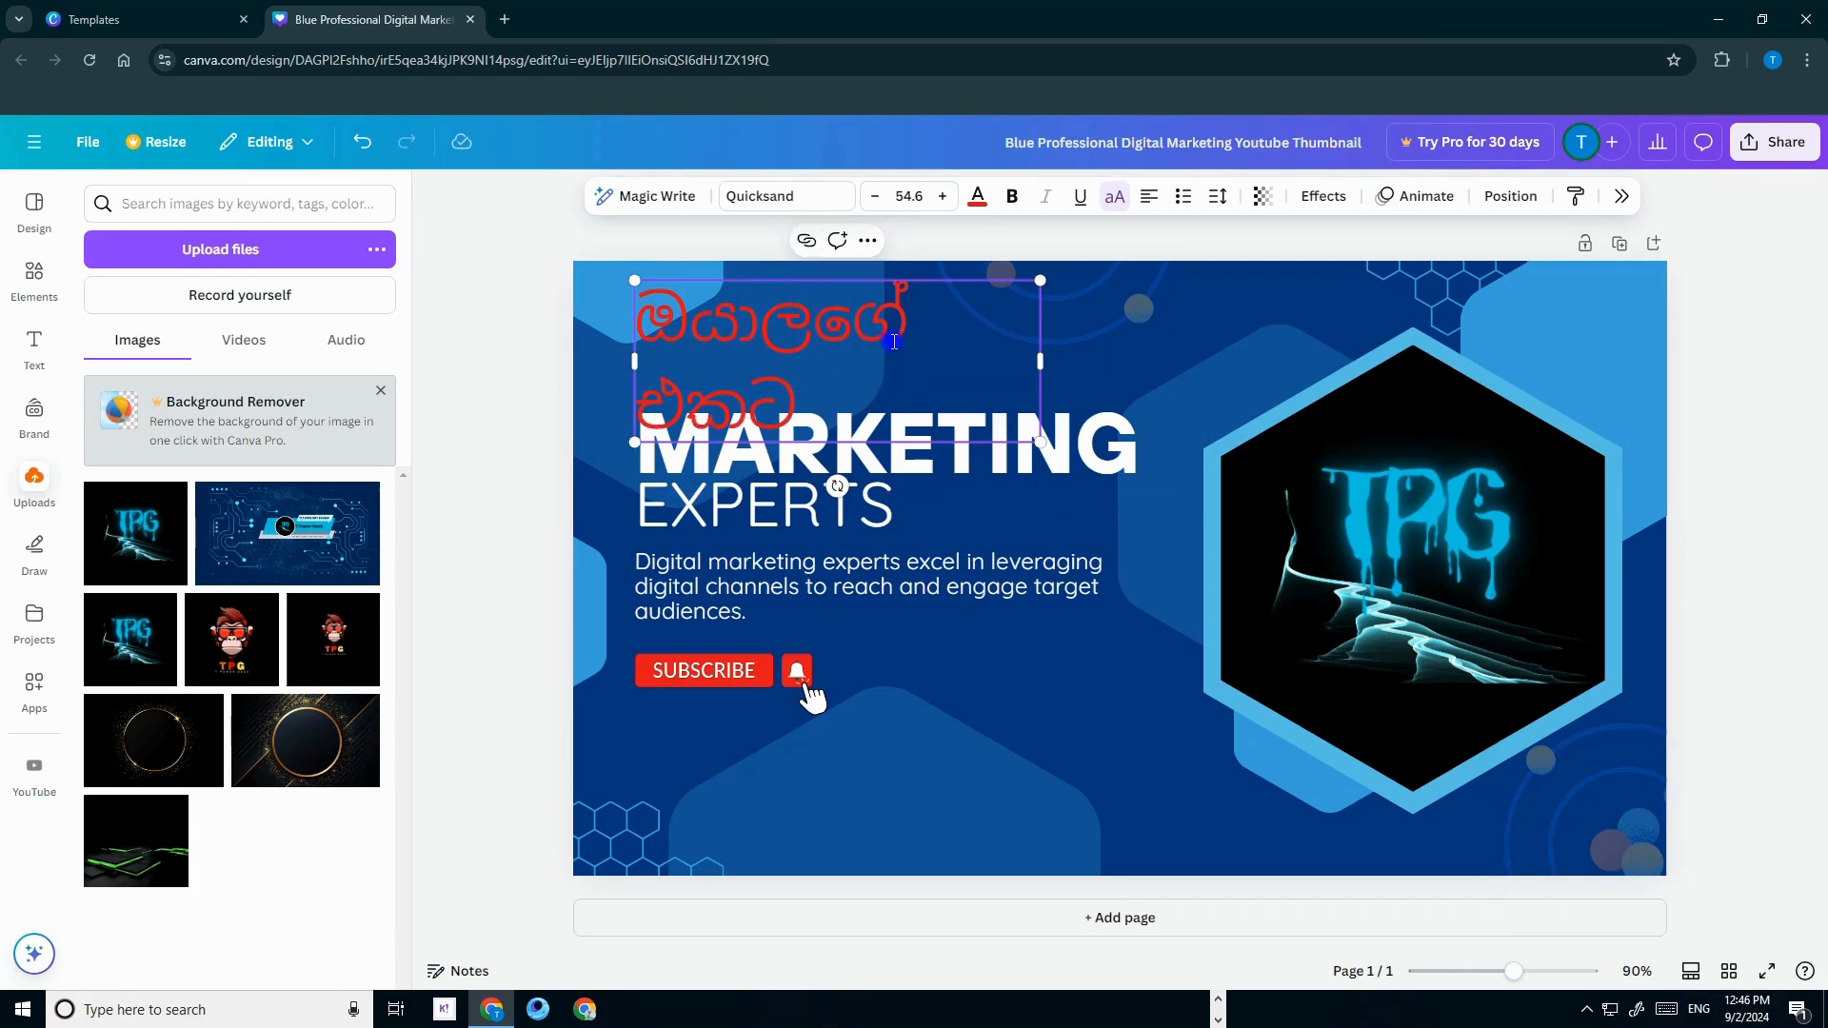
pyautogui.click(808, 383)
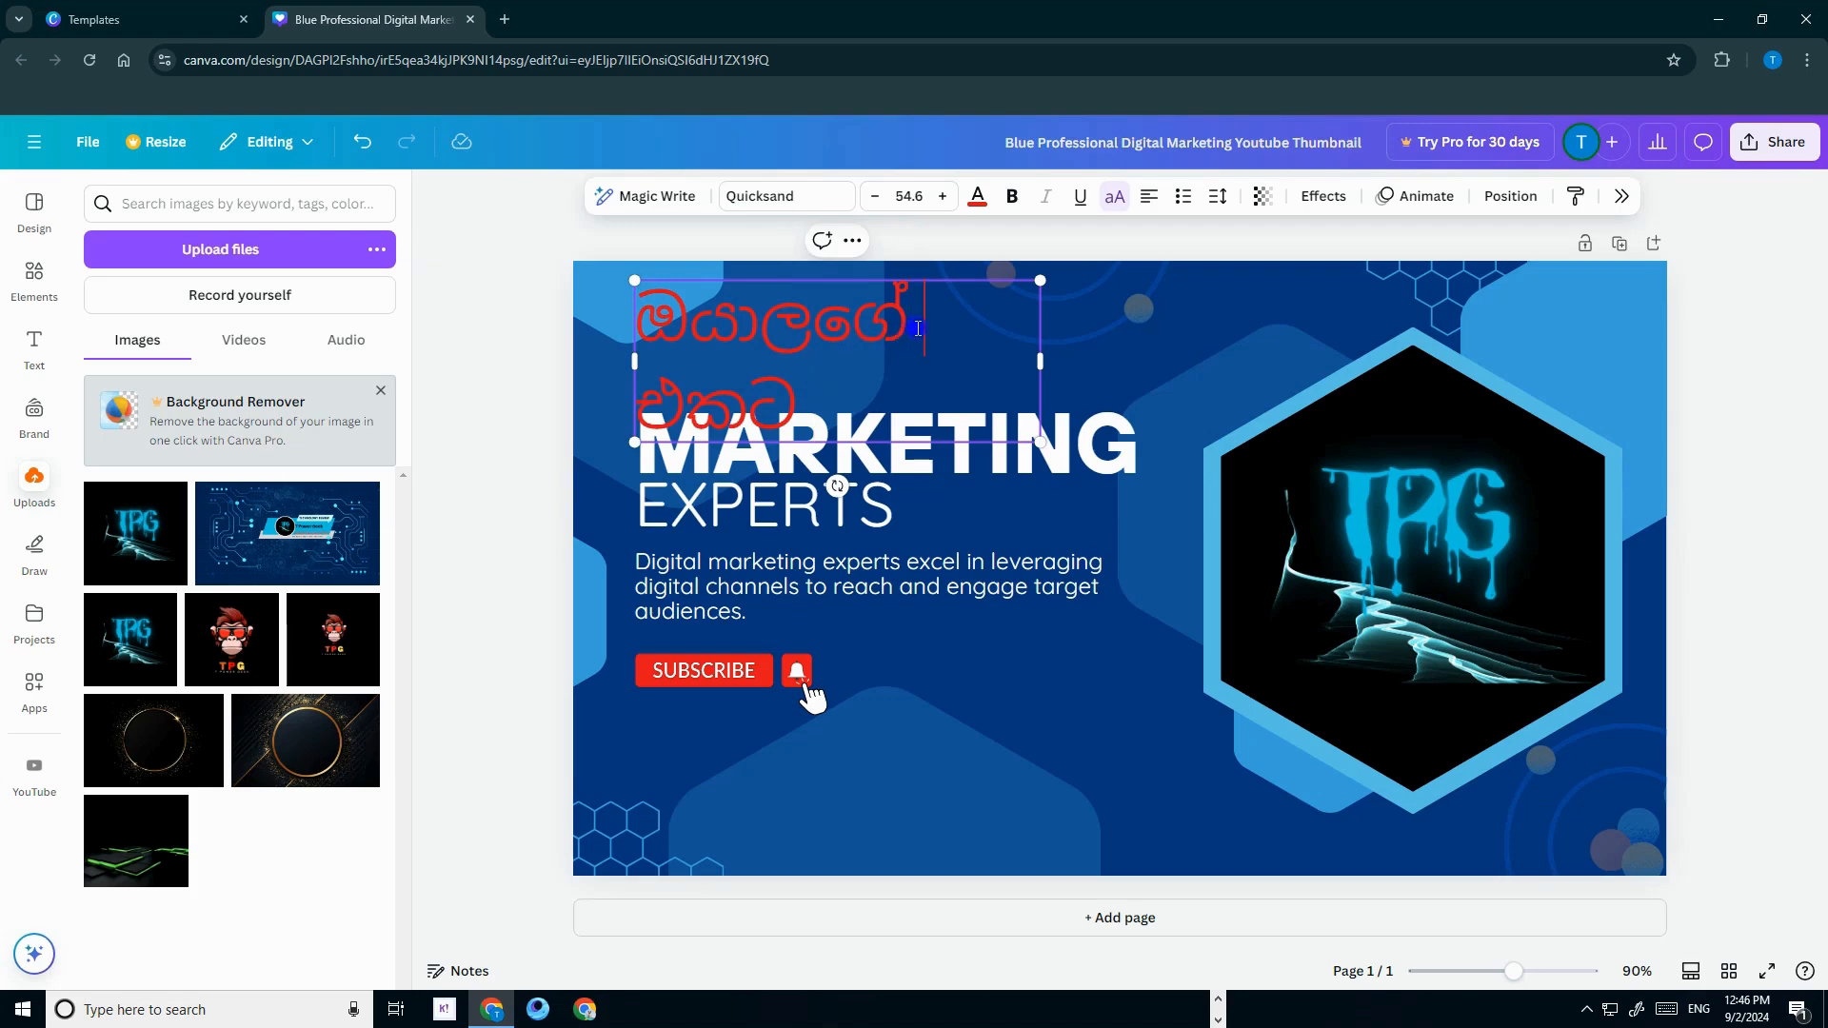
pyautogui.write('YOU ')
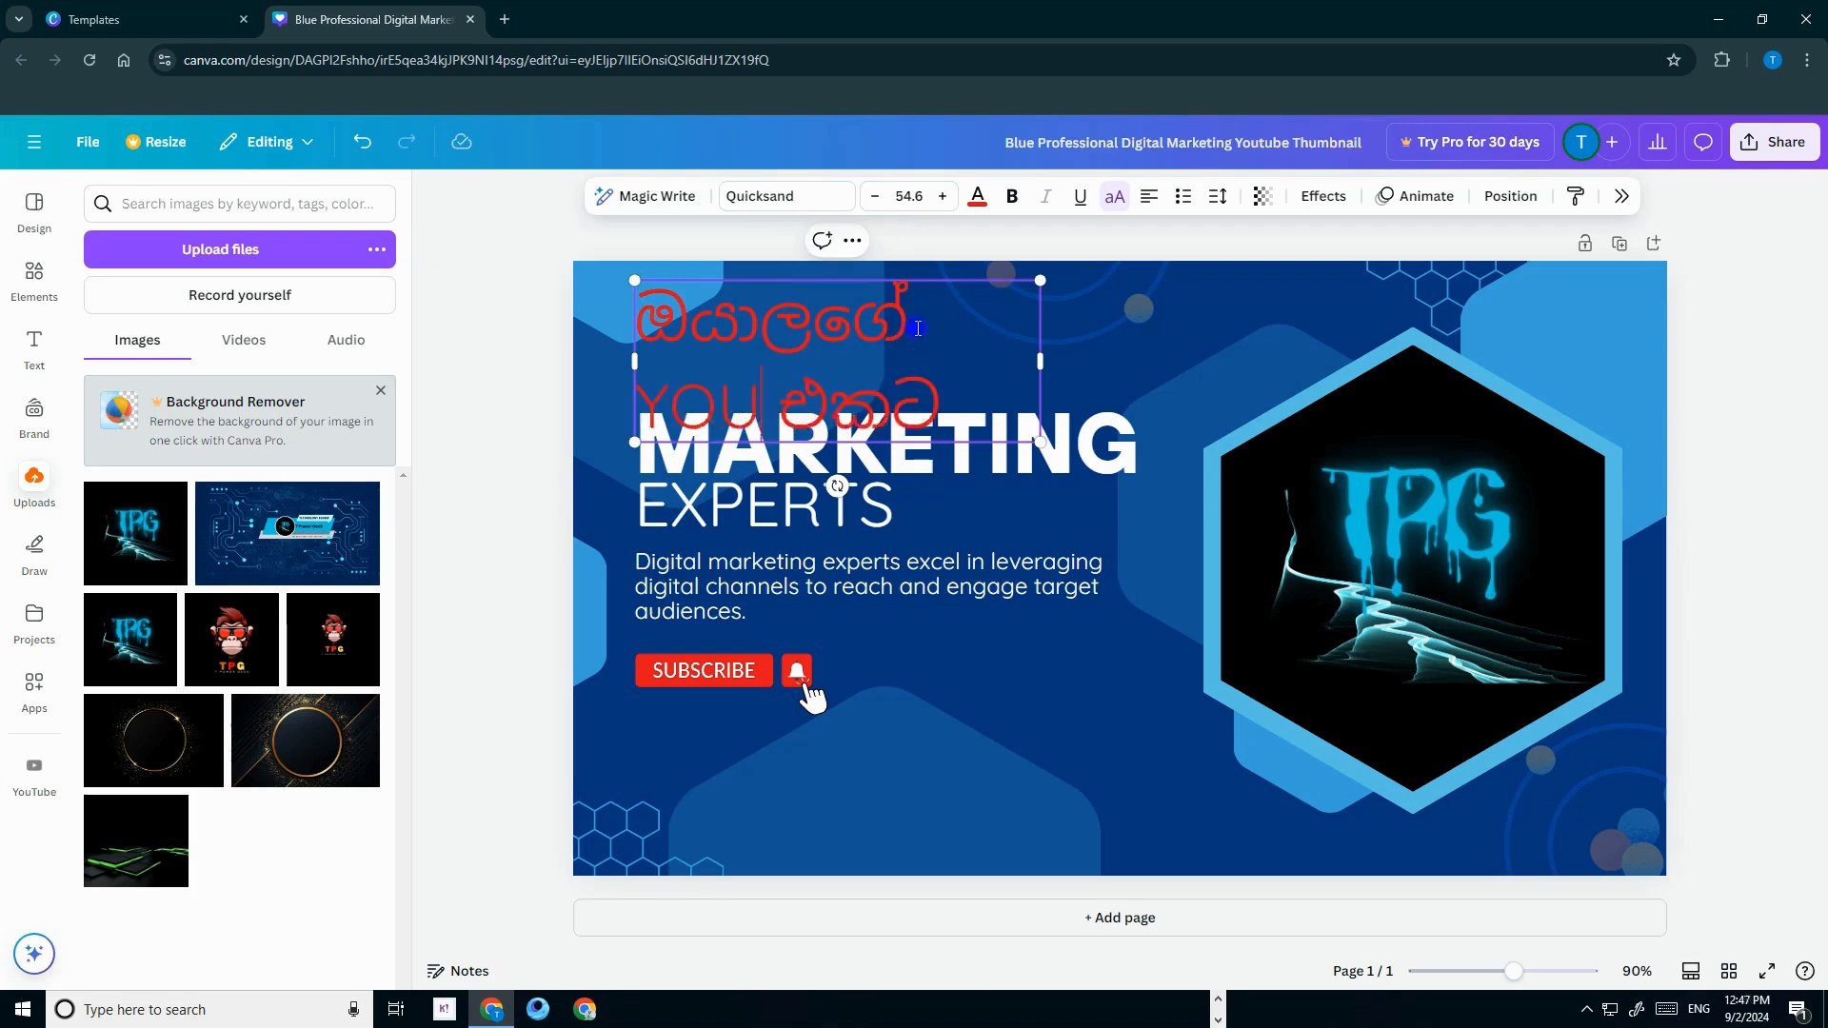
pyautogui.write('TUBE')
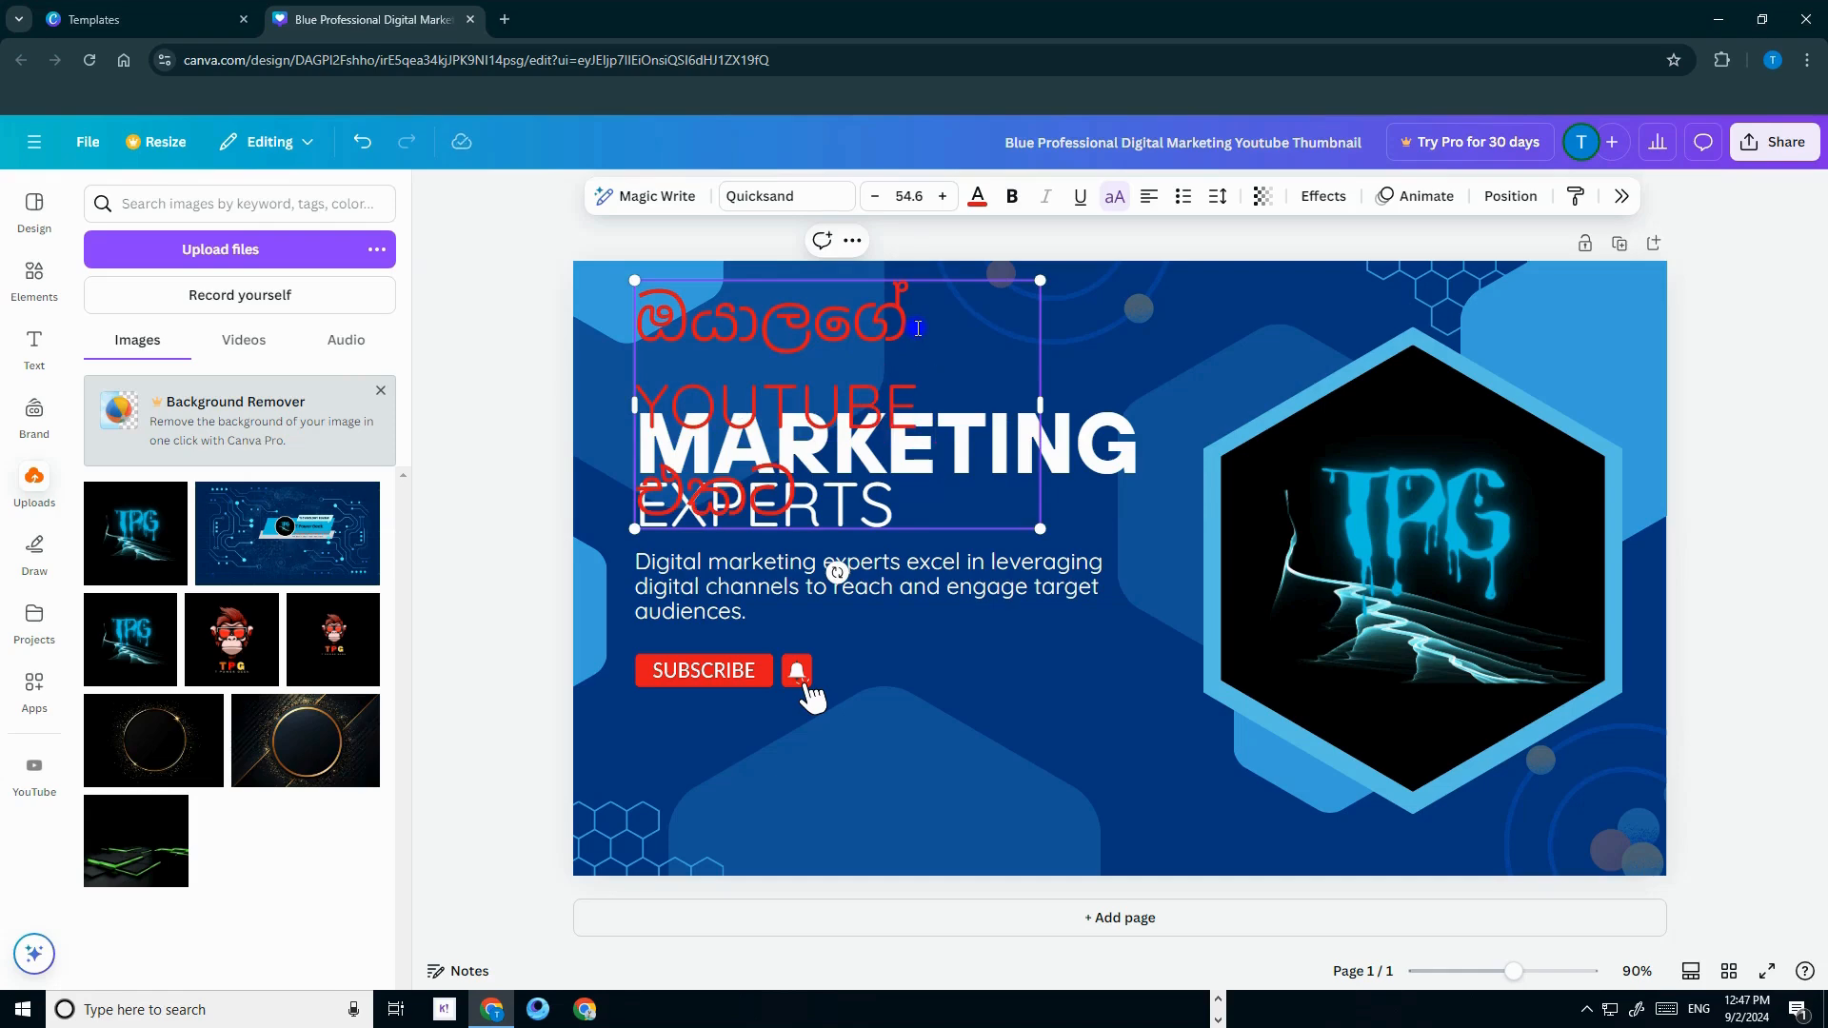
pyautogui.write('VIDEO')
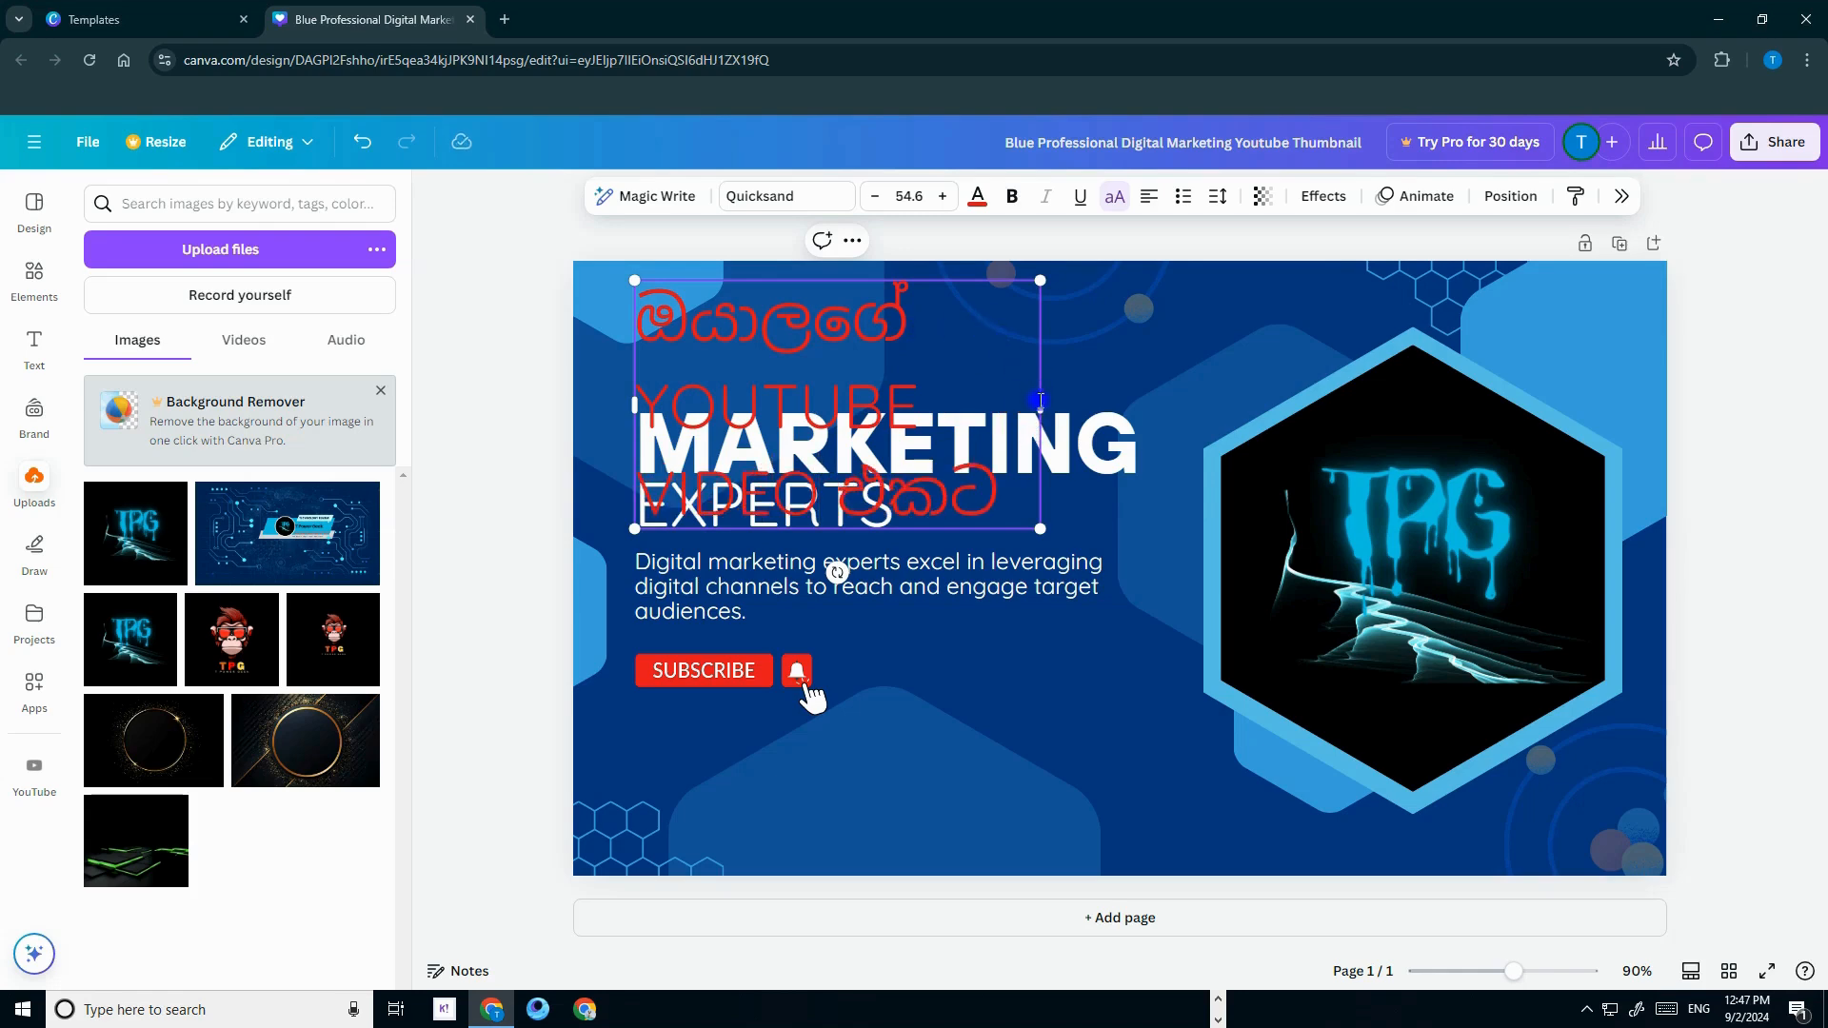
# Move the MARKETING heading down to just above the SUBSCRIBE graphic and delete the digital marketing description paragraph
pyautogui.click(1084, 466)
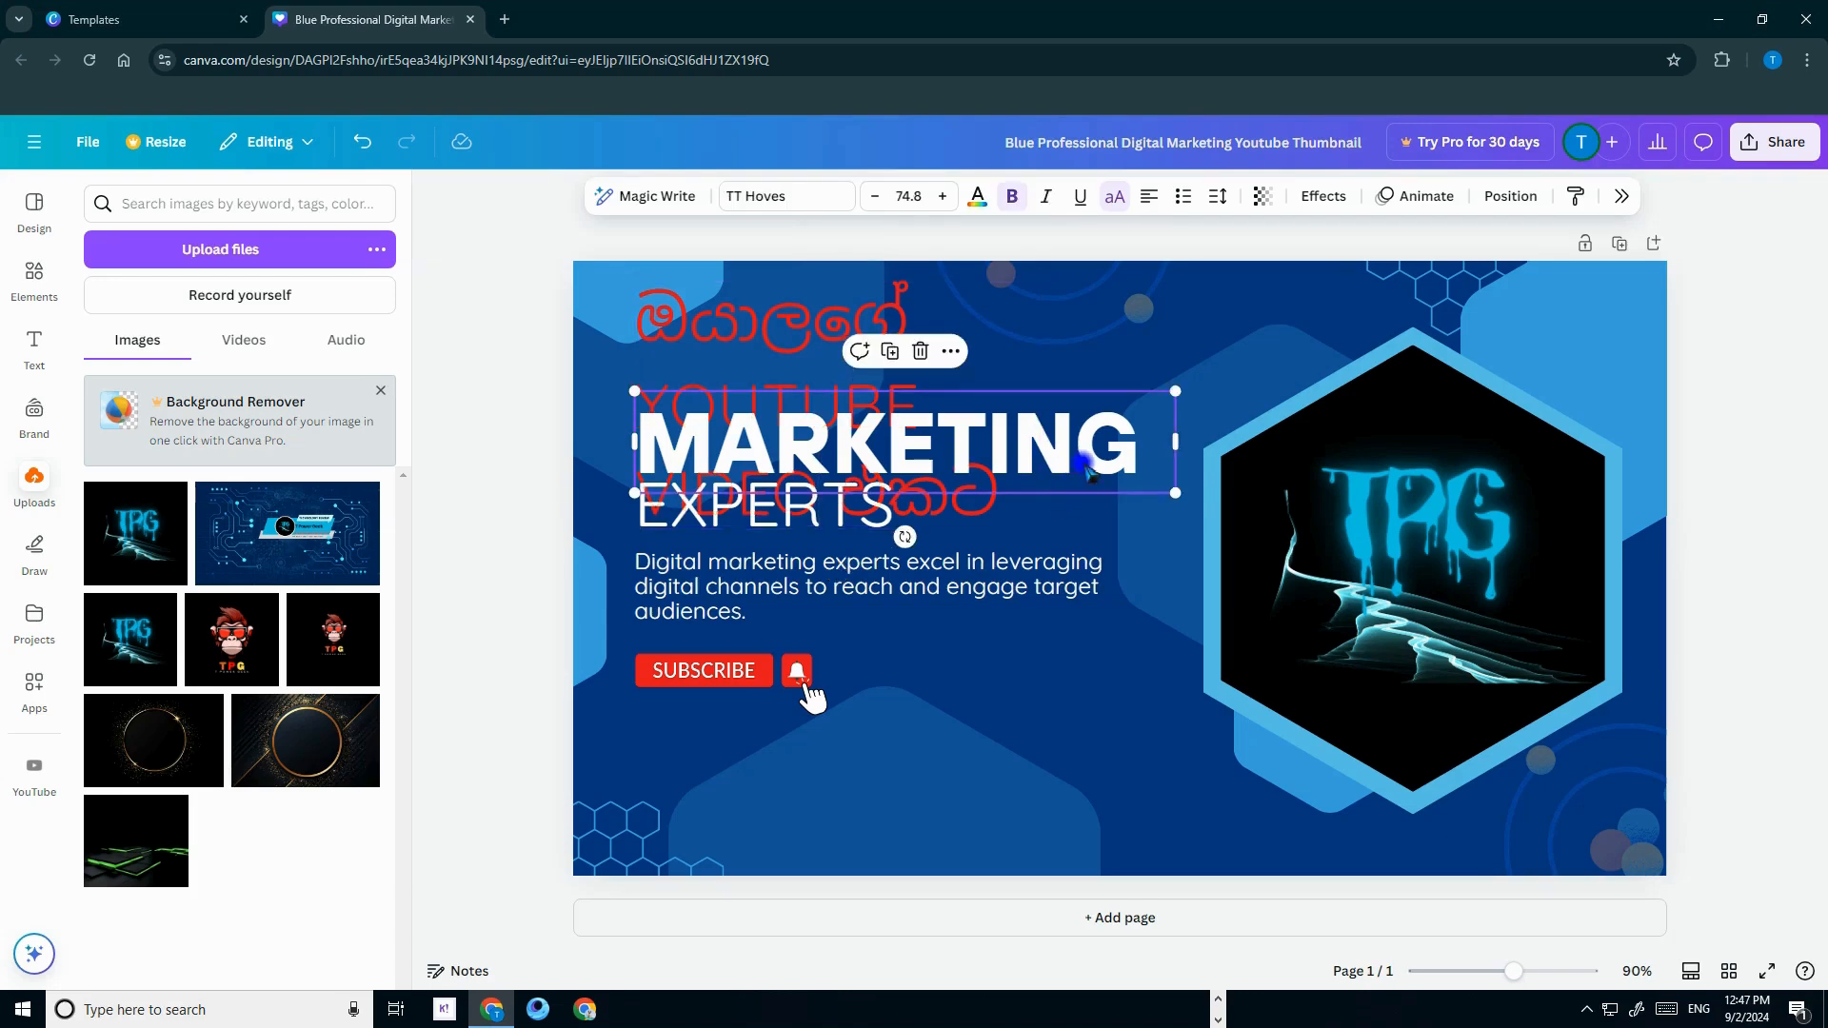
pyautogui.moveTo(1086, 466); pyautogui.dragTo(1059, 602)
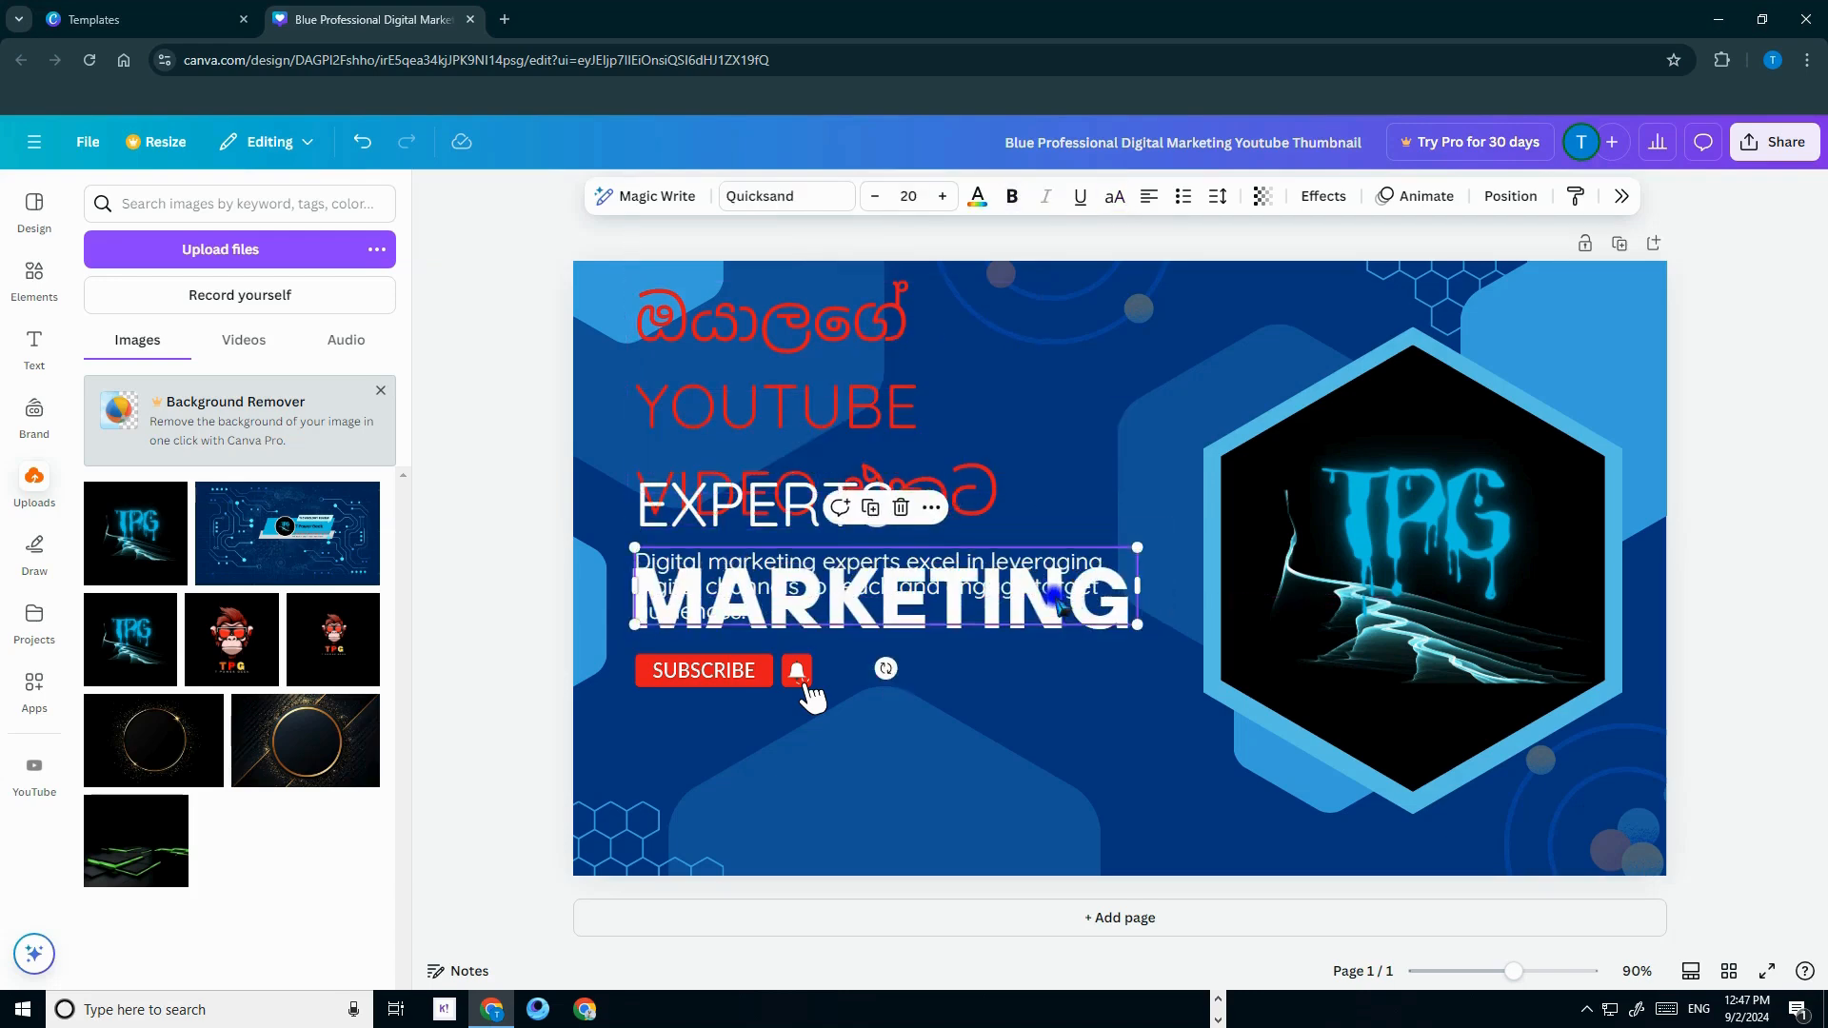
pyautogui.doubleClick(1054, 597)
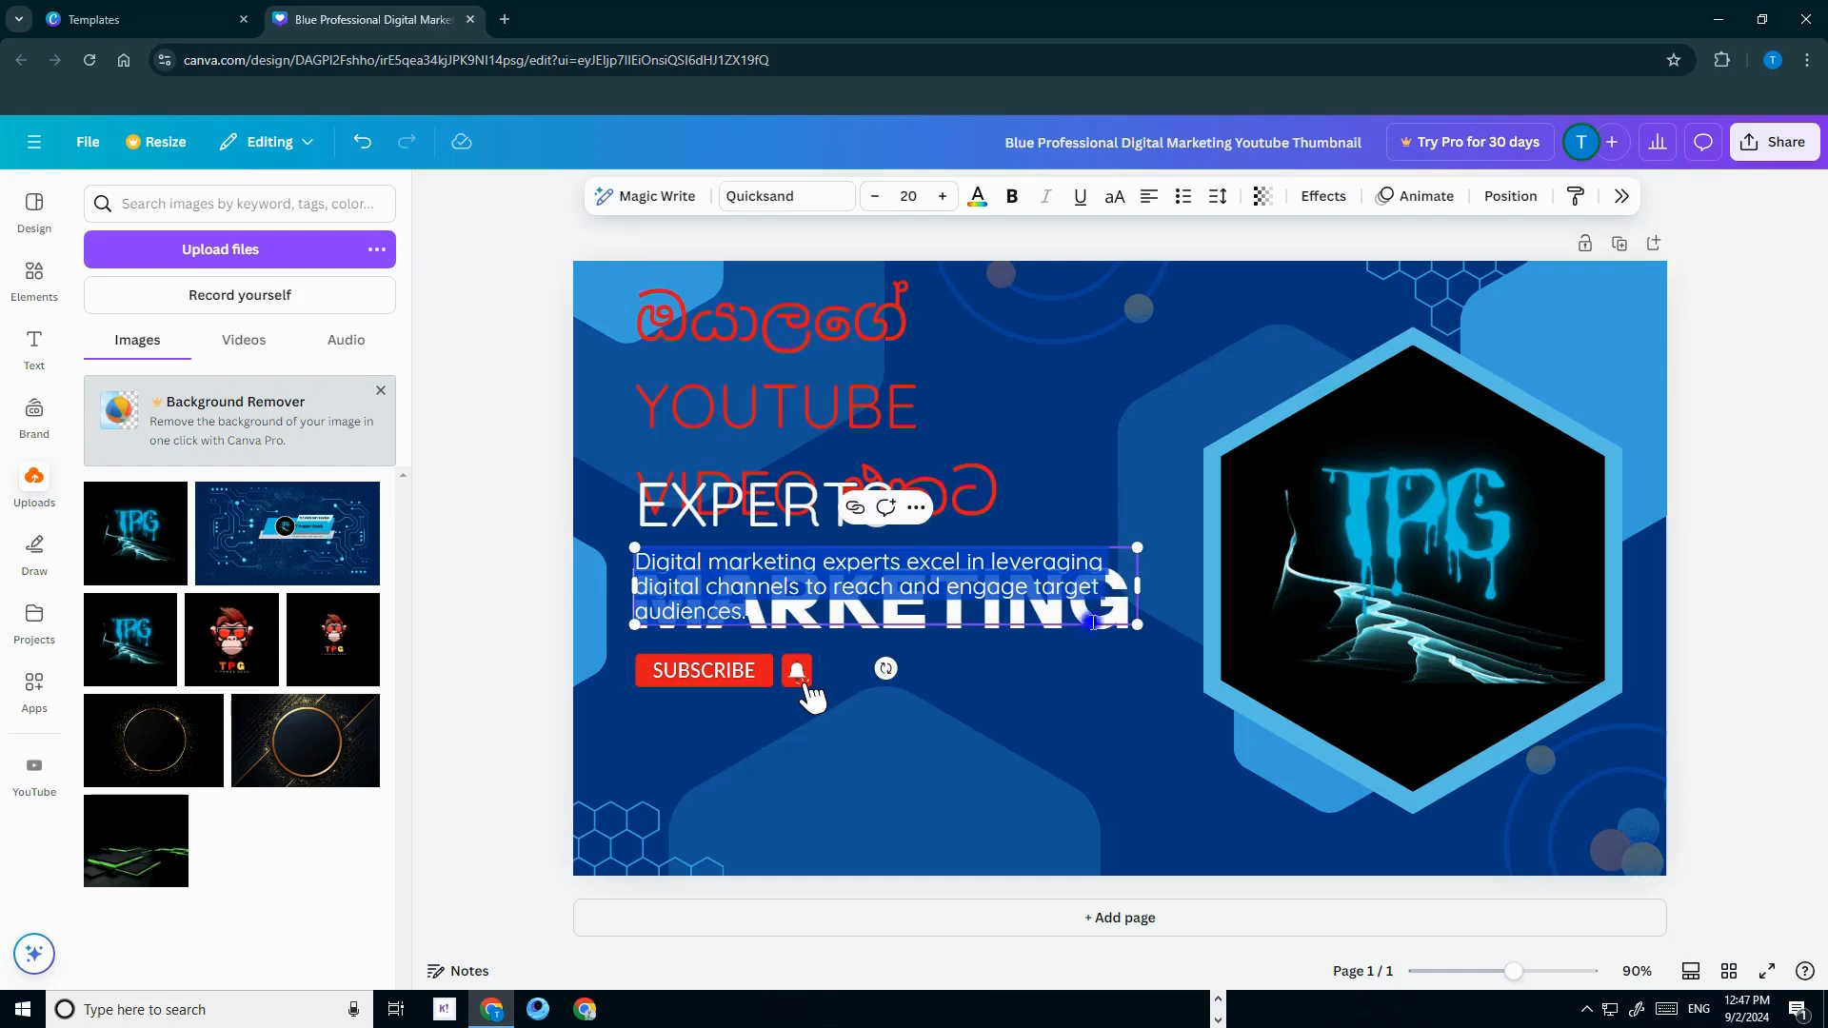
pyautogui.press('Escape')
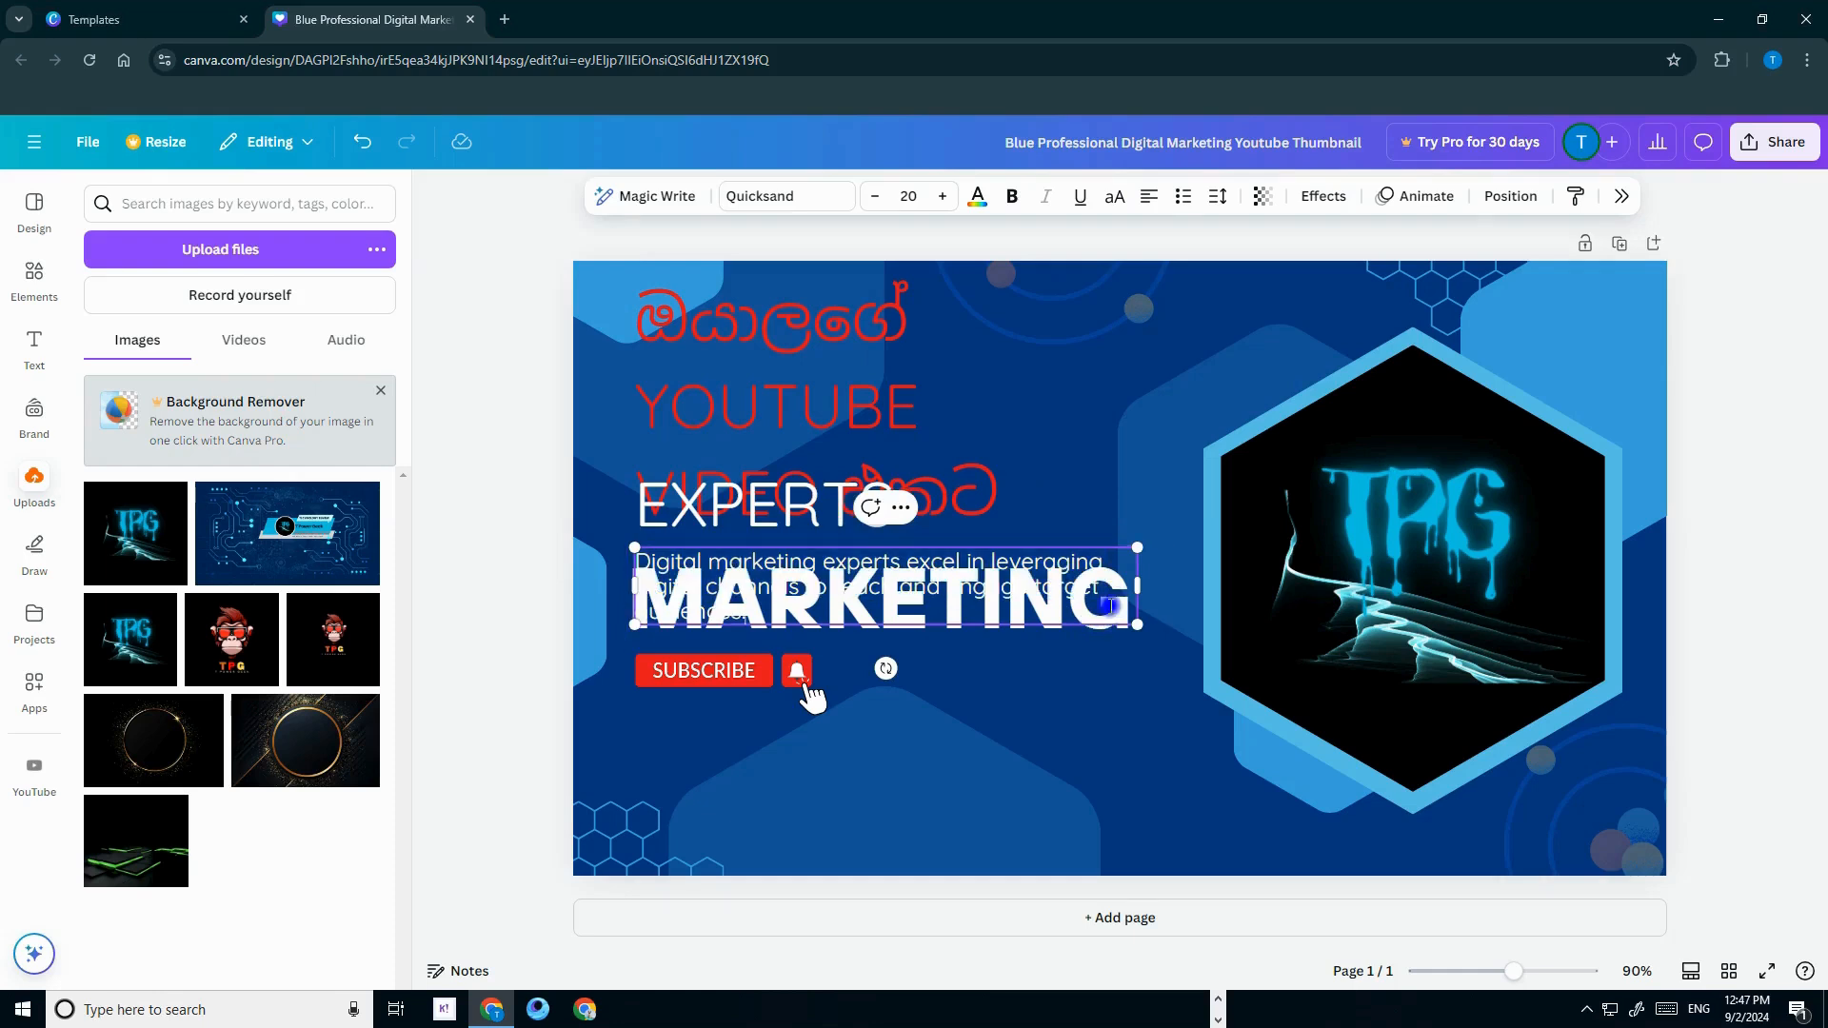
pyautogui.moveTo(1108, 603); pyautogui.dragTo(1148, 386)
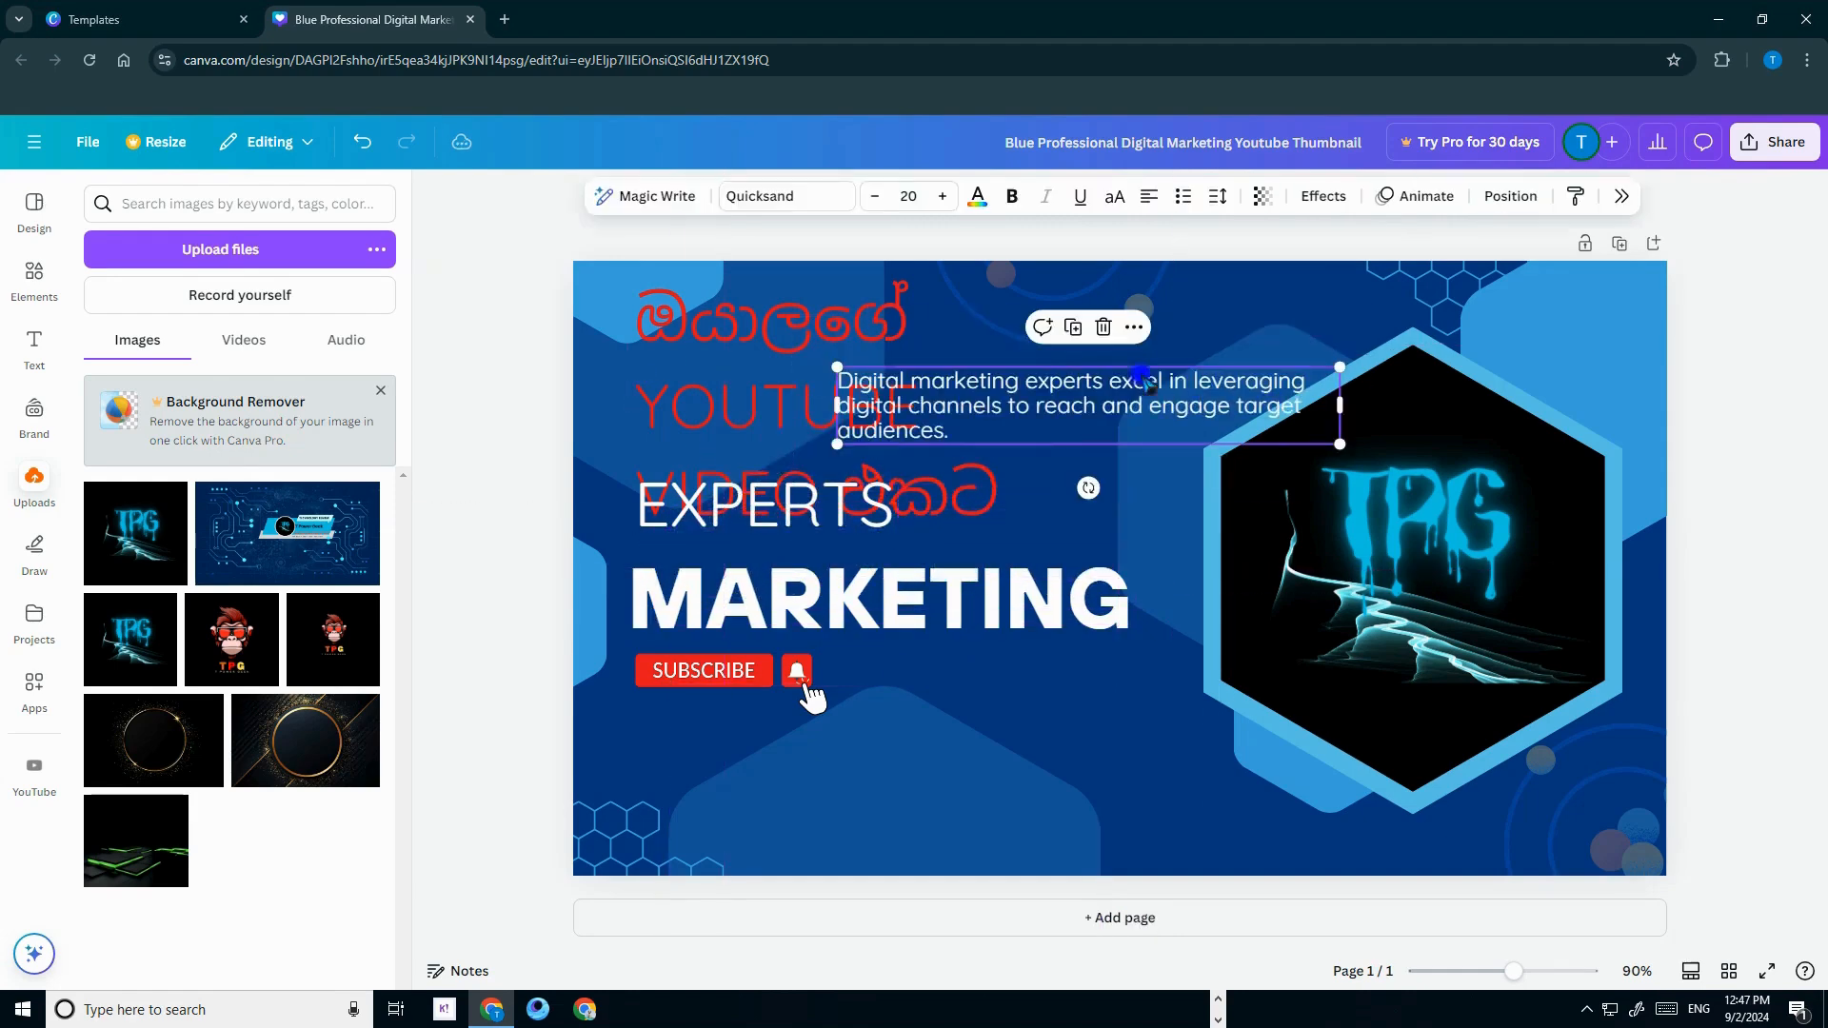
pyautogui.click(1103, 327)
# Replace the MARKETING heading's text with "THUMVNAILS"
pyautogui.click(971, 600)
pyautogui.click(966, 598)
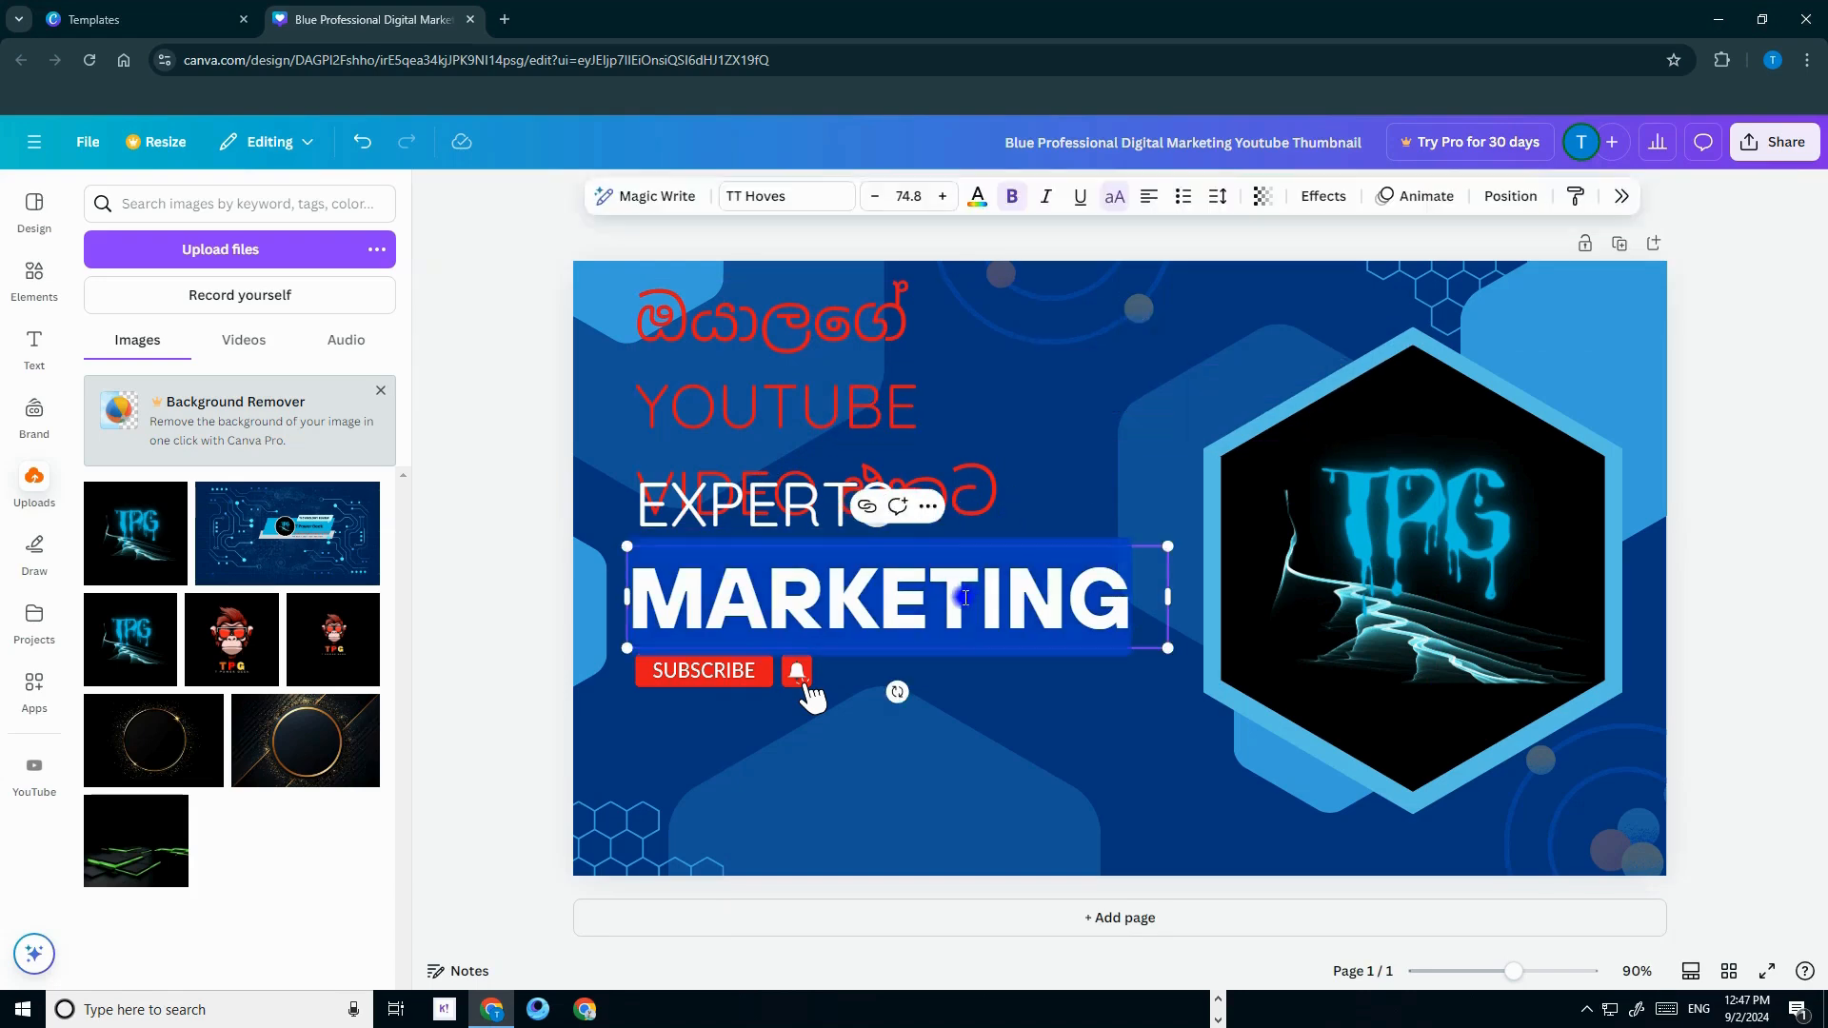
pyautogui.press('BackSpace')
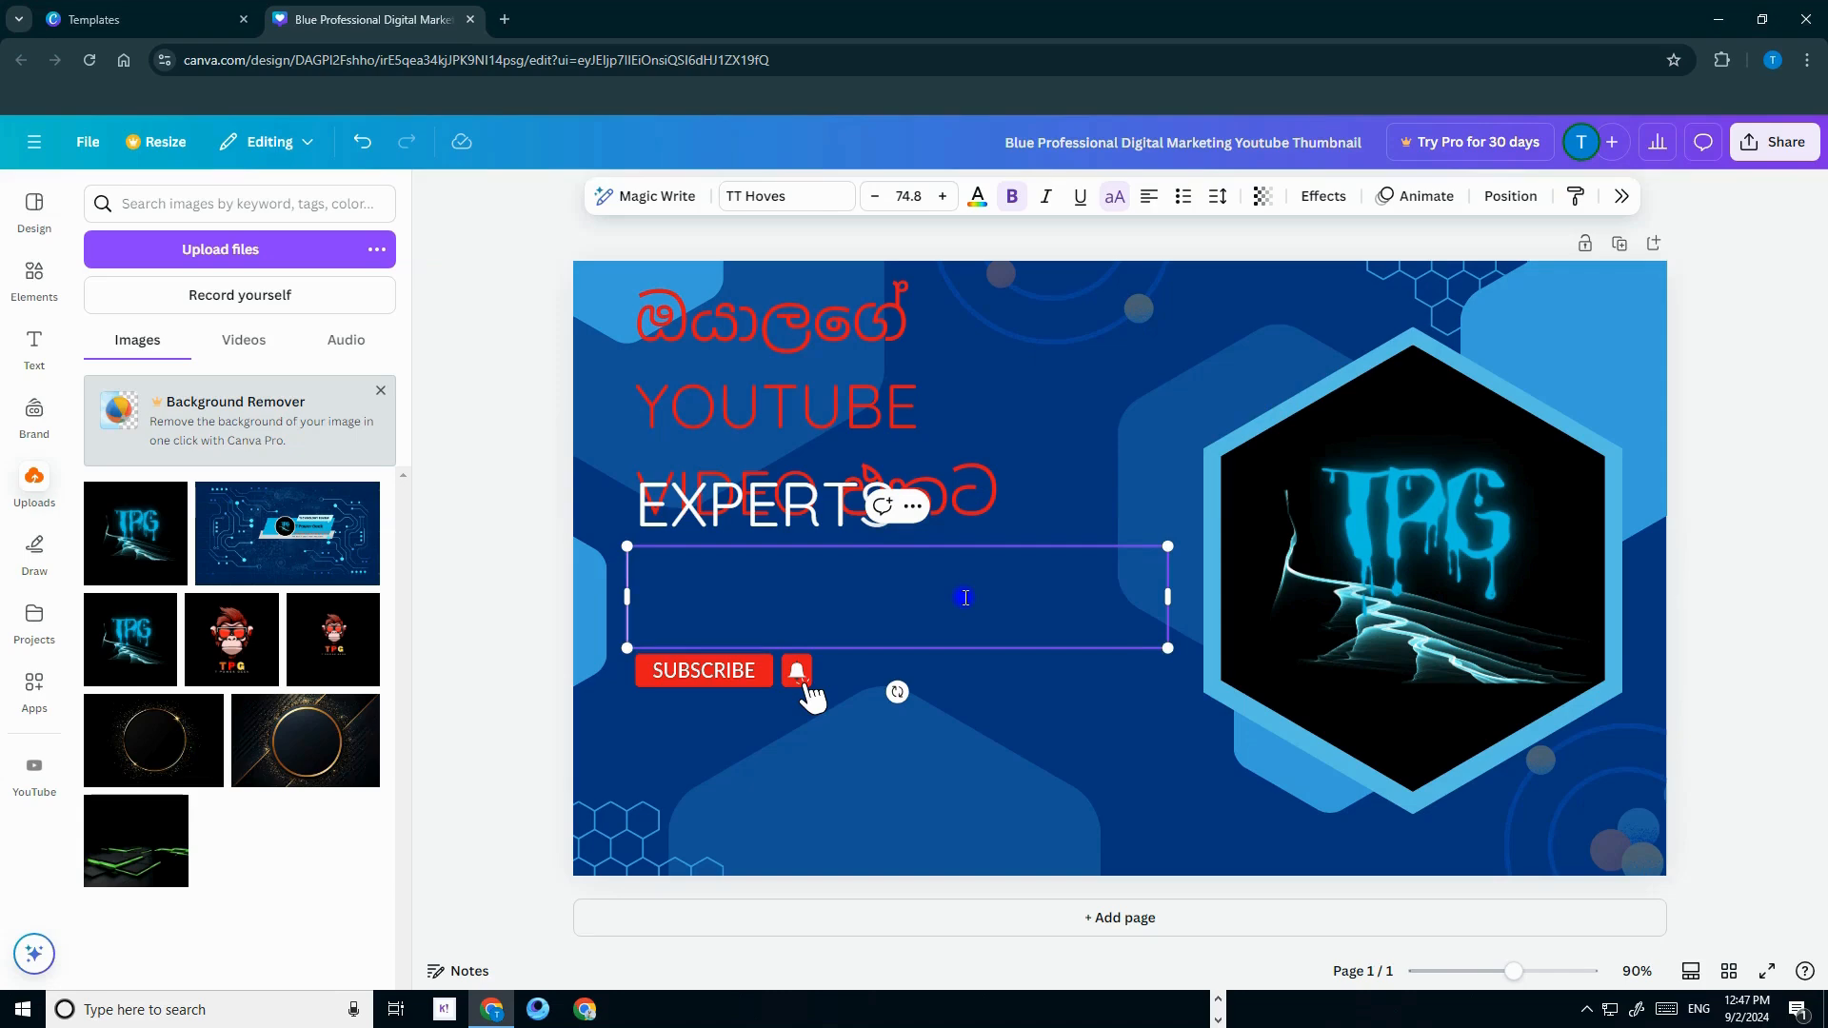
pyautogui.write('THUM')
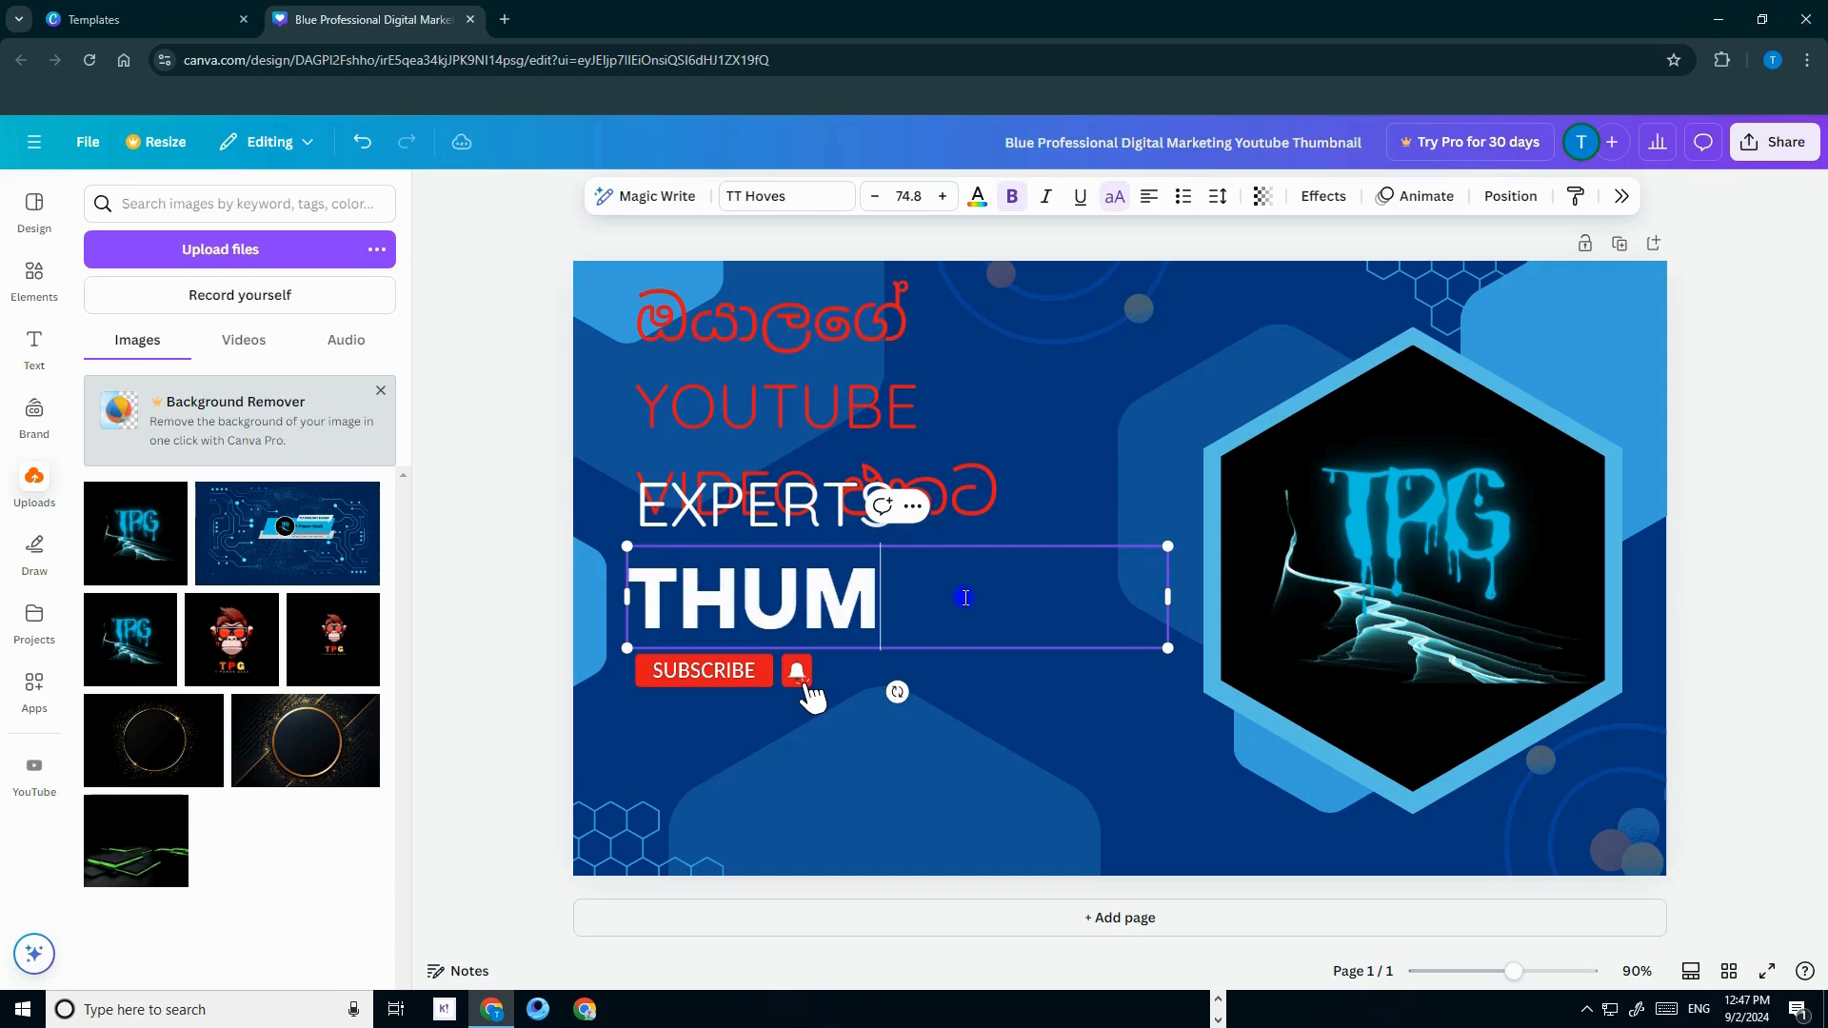
pyautogui.write('VNAIL')
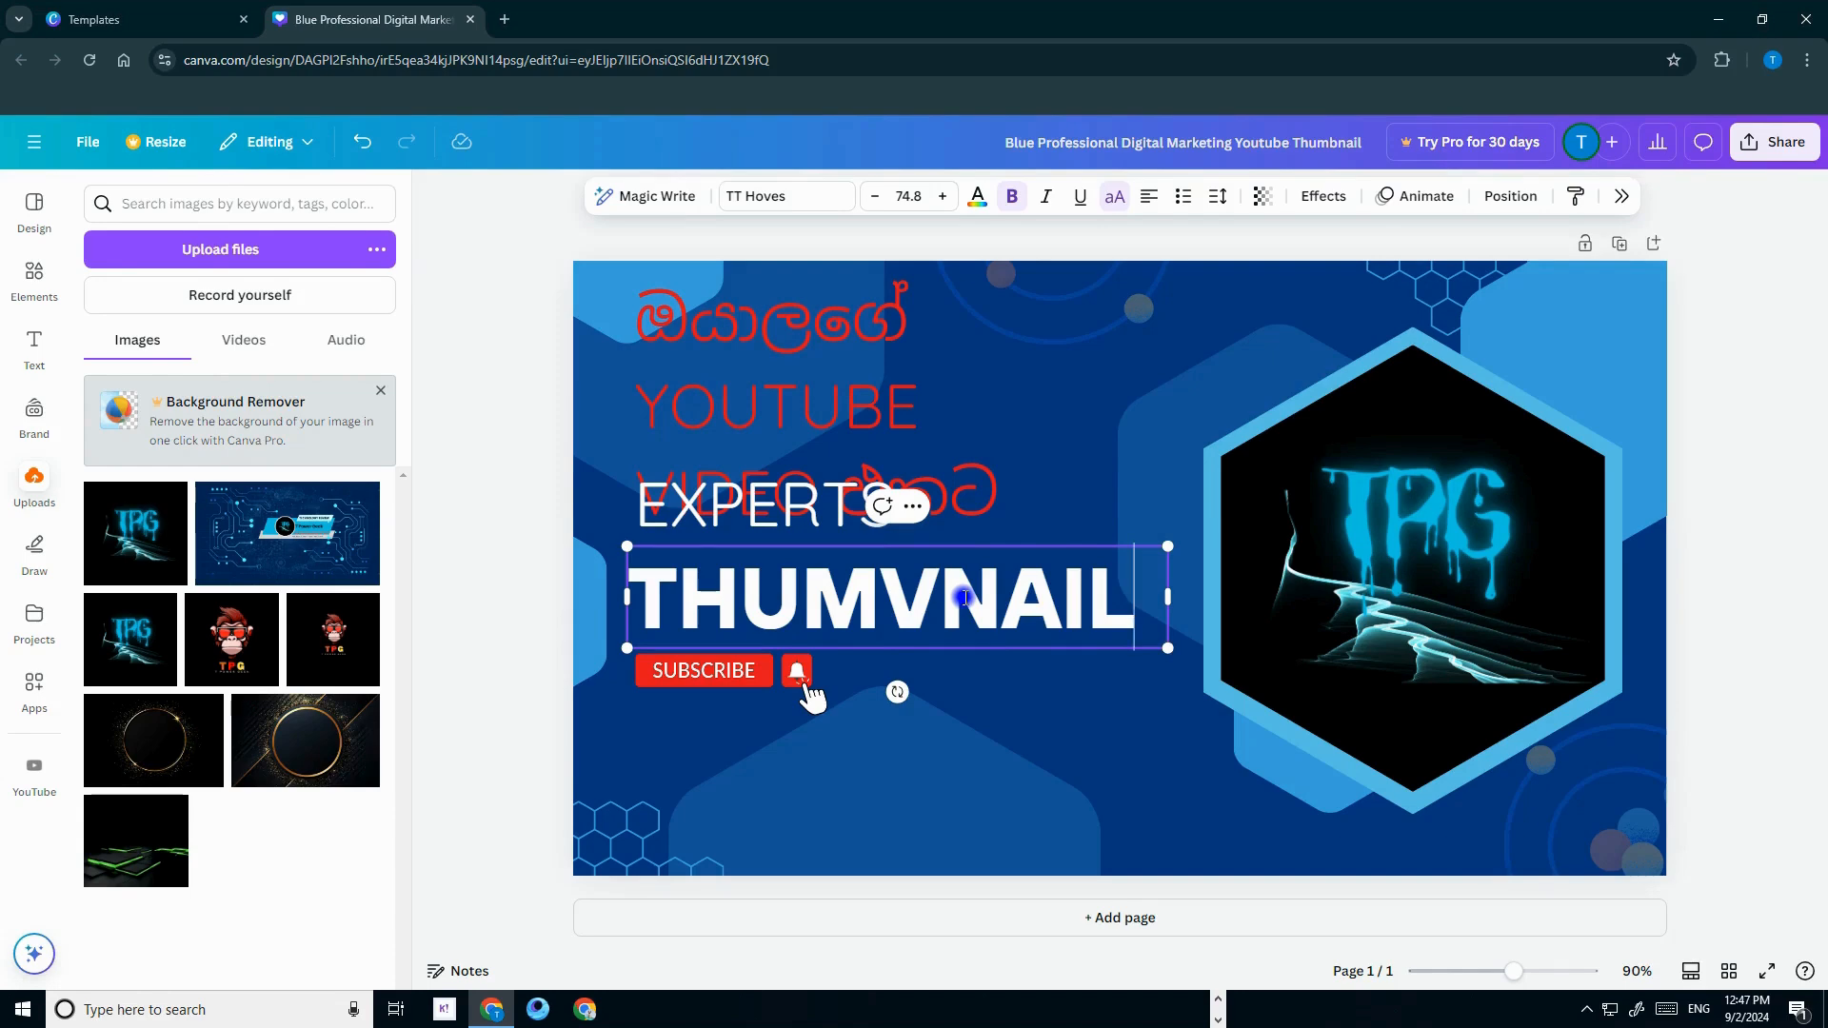
pyautogui.press('Return')
pyautogui.write('S')
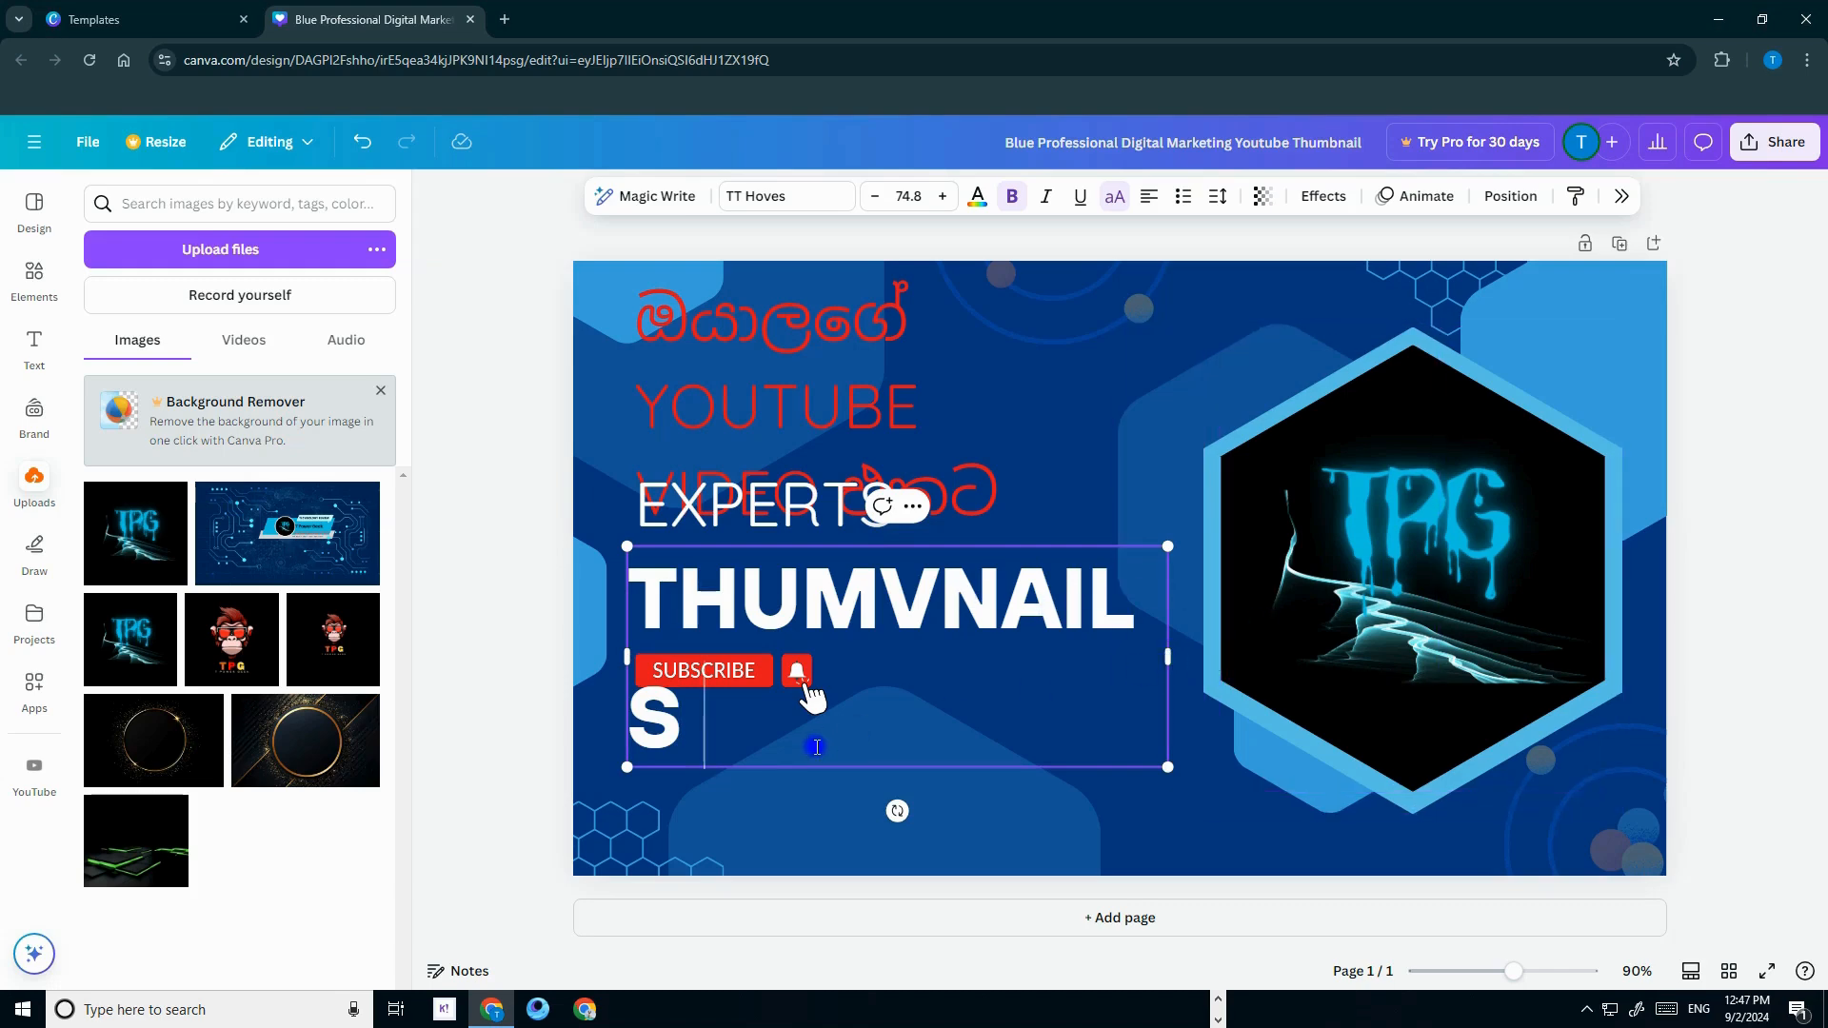
pyautogui.write('ADD')
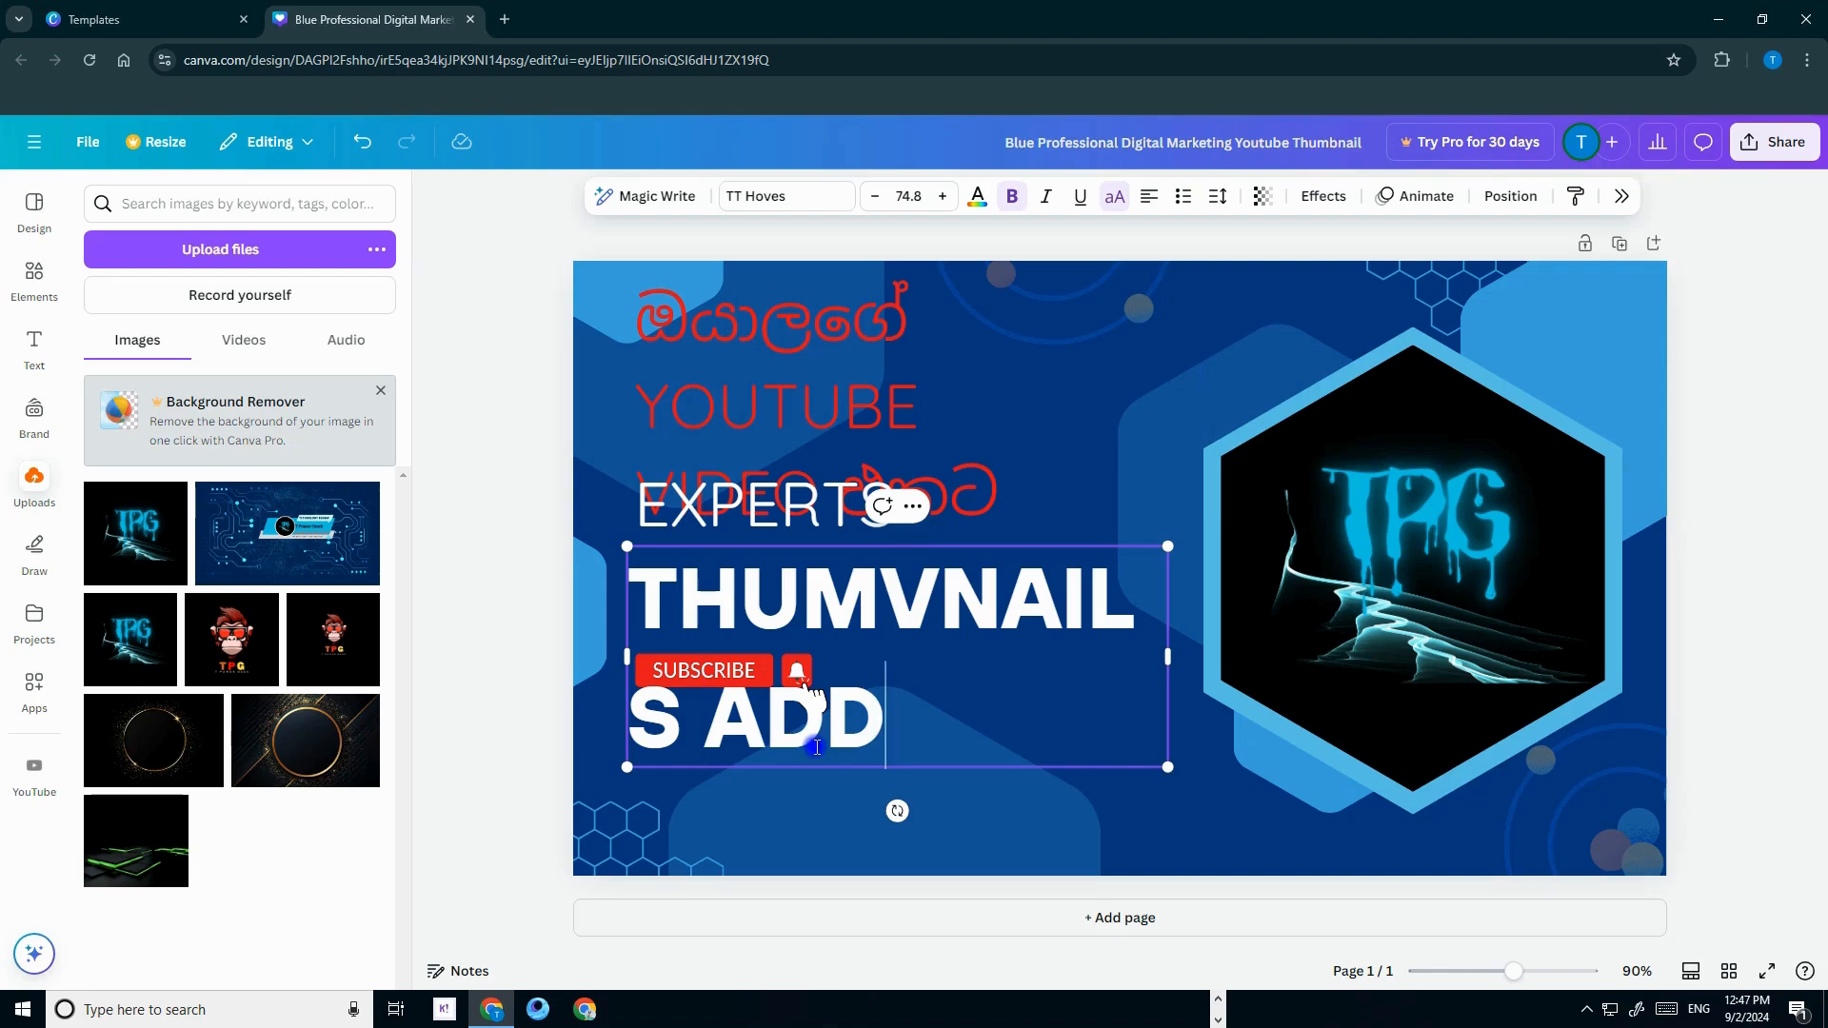
pyautogui.press('BackSpace')
pyautogui.press('BackSpace')
pyautogui.press('BackSpace')
pyautogui.press('BackSpace')
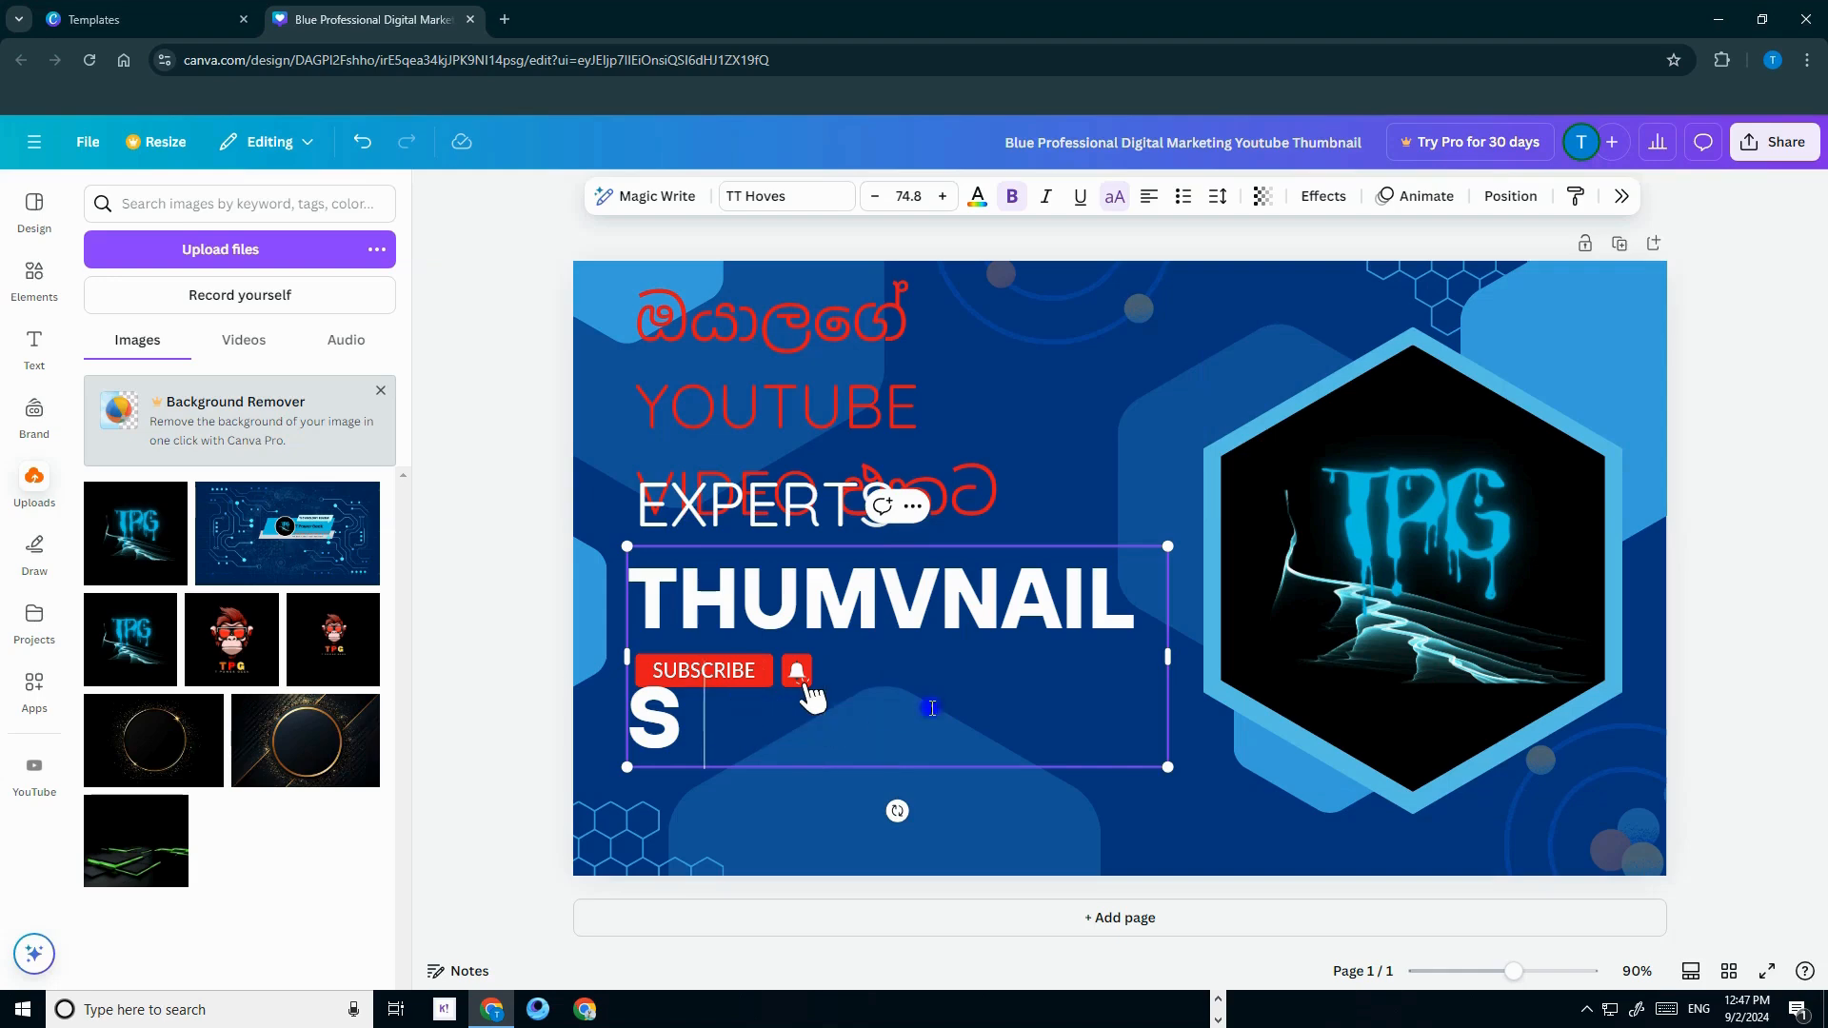
# Widen the THUMVNAILS text box so the word fits on one line, and delete the EXPERTS text
pyautogui.moveTo(1174, 655); pyautogui.dragTo(1262, 655)
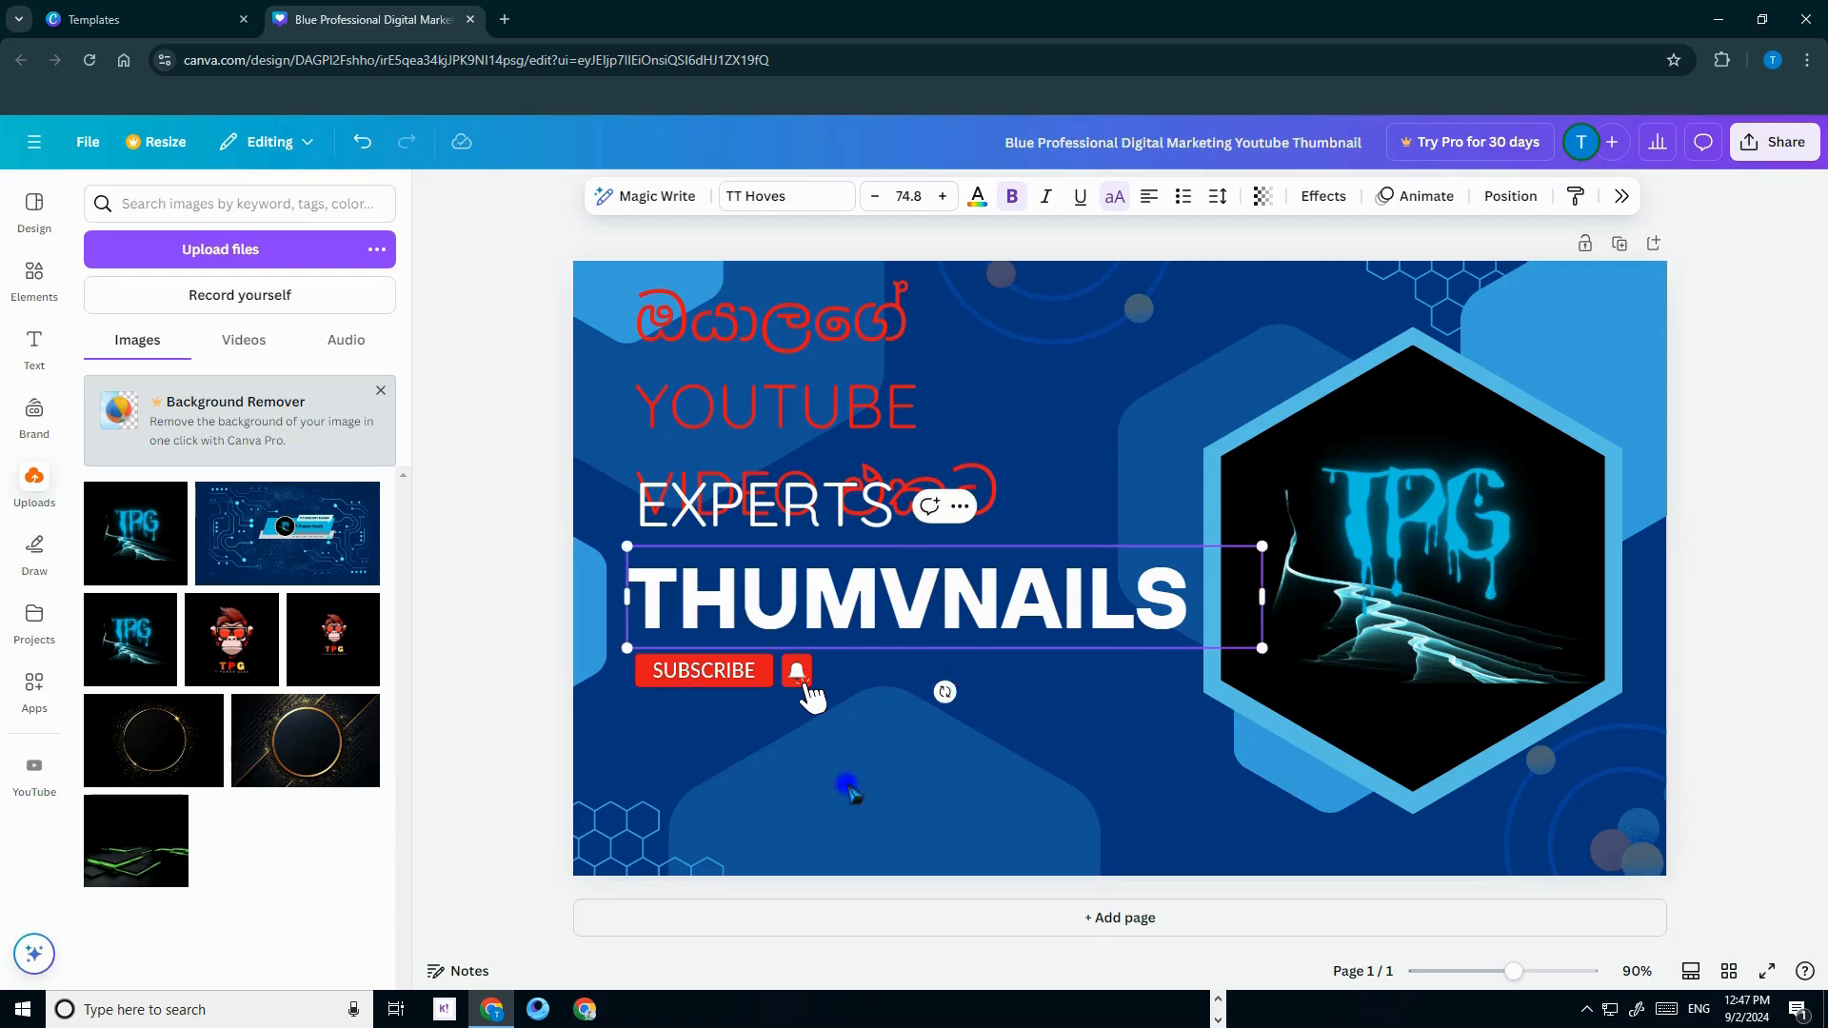
pyautogui.click(829, 488)
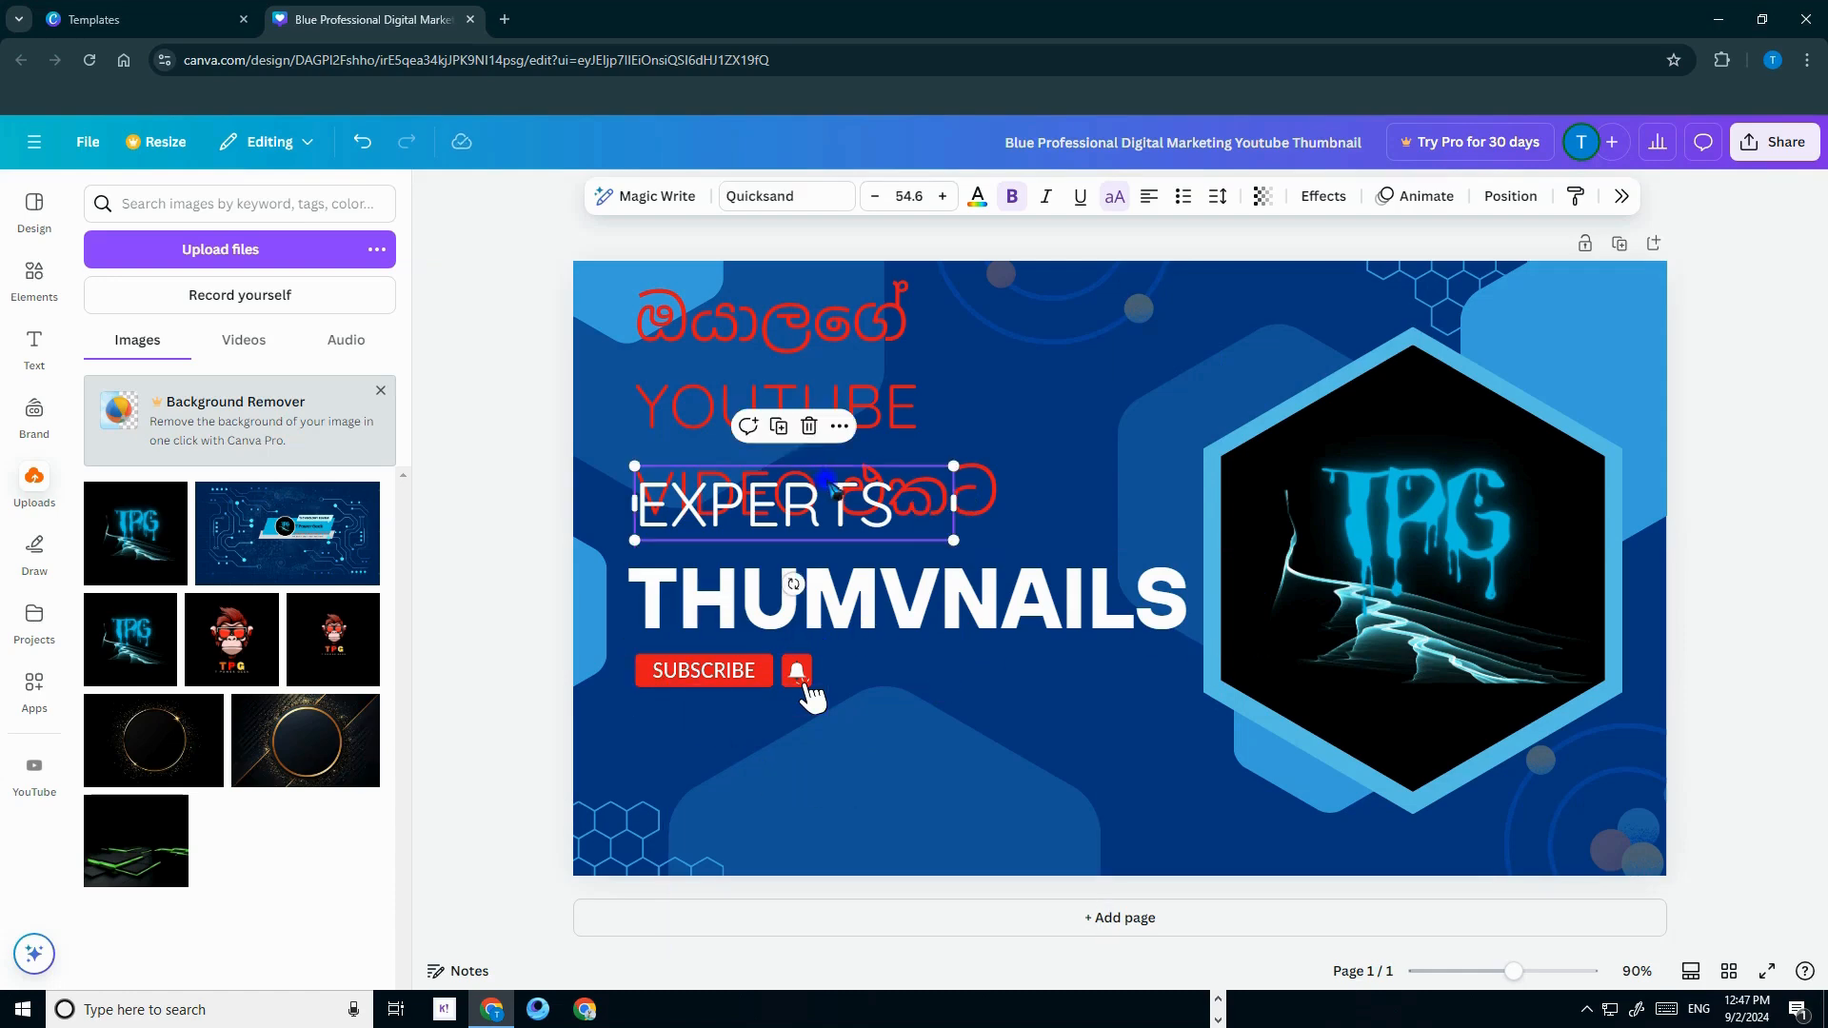
pyautogui.click(809, 426)
# Color the Sinhala YOUTUBE VIDEO heading off-white (#fefcfc) and the THUMVNAILS heading with the yellow document color
pyautogui.click(876, 509)
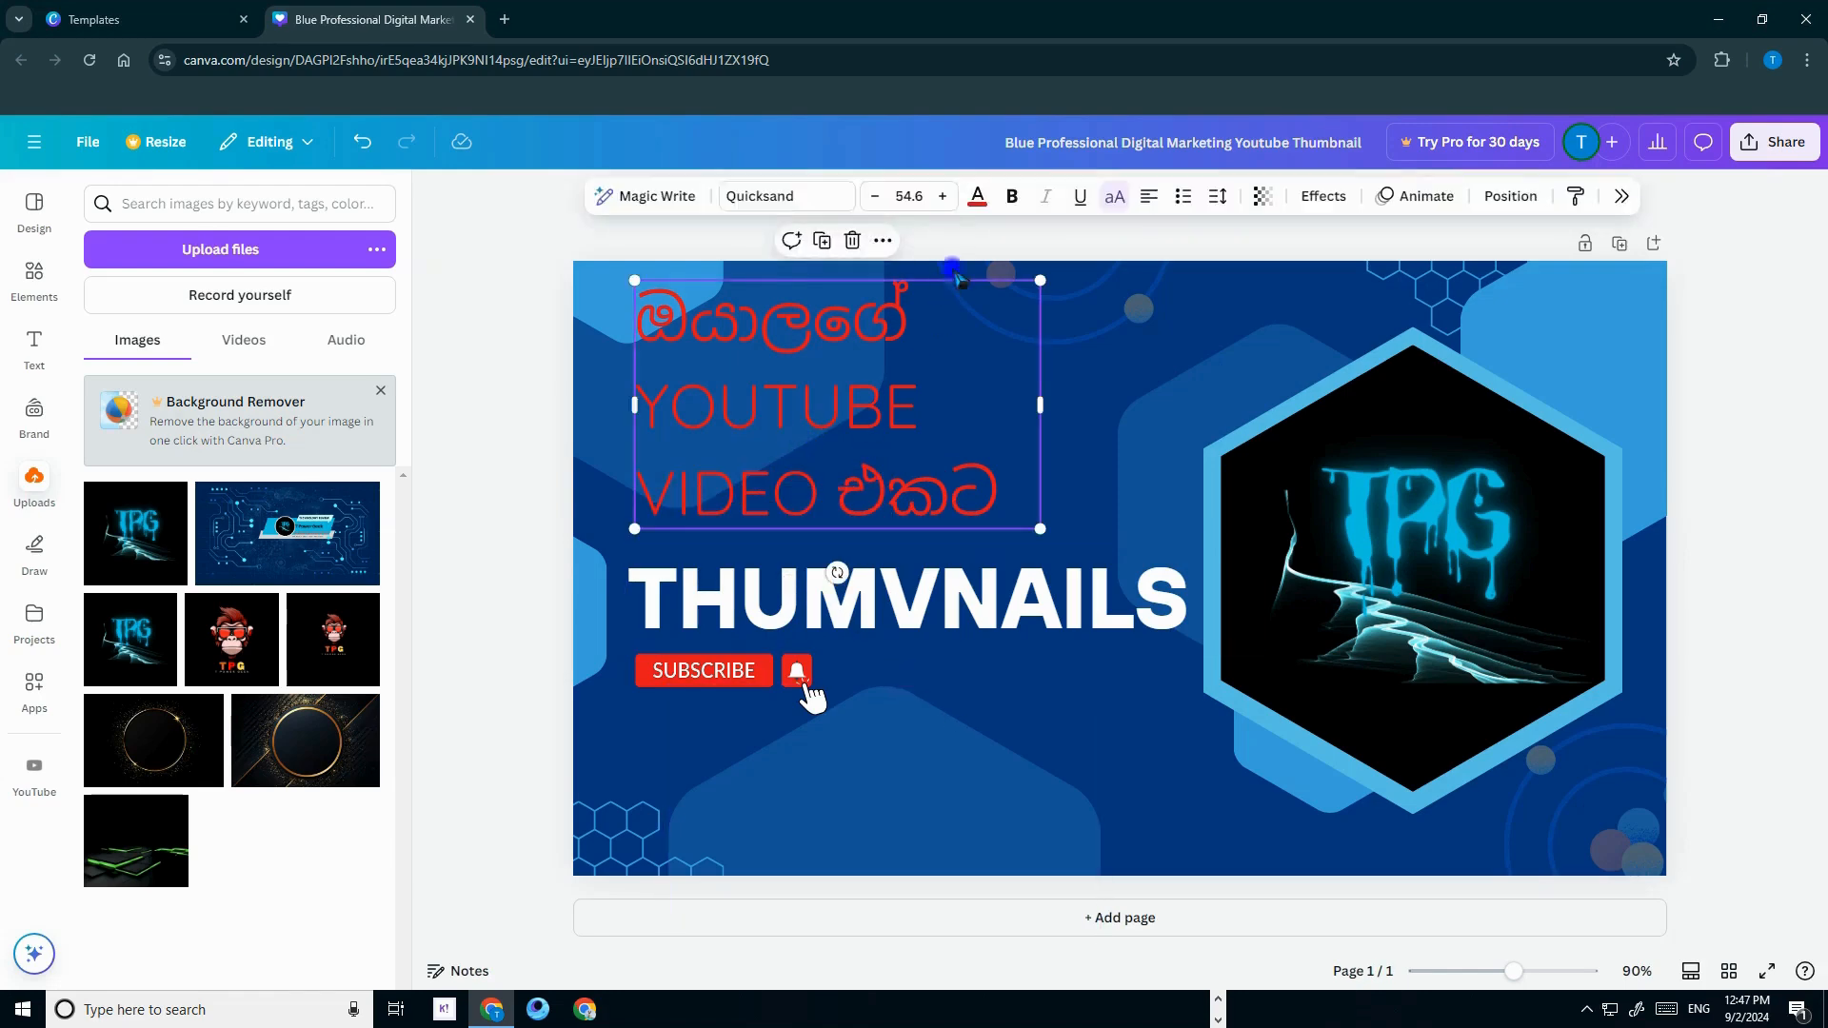
pyautogui.click(975, 198)
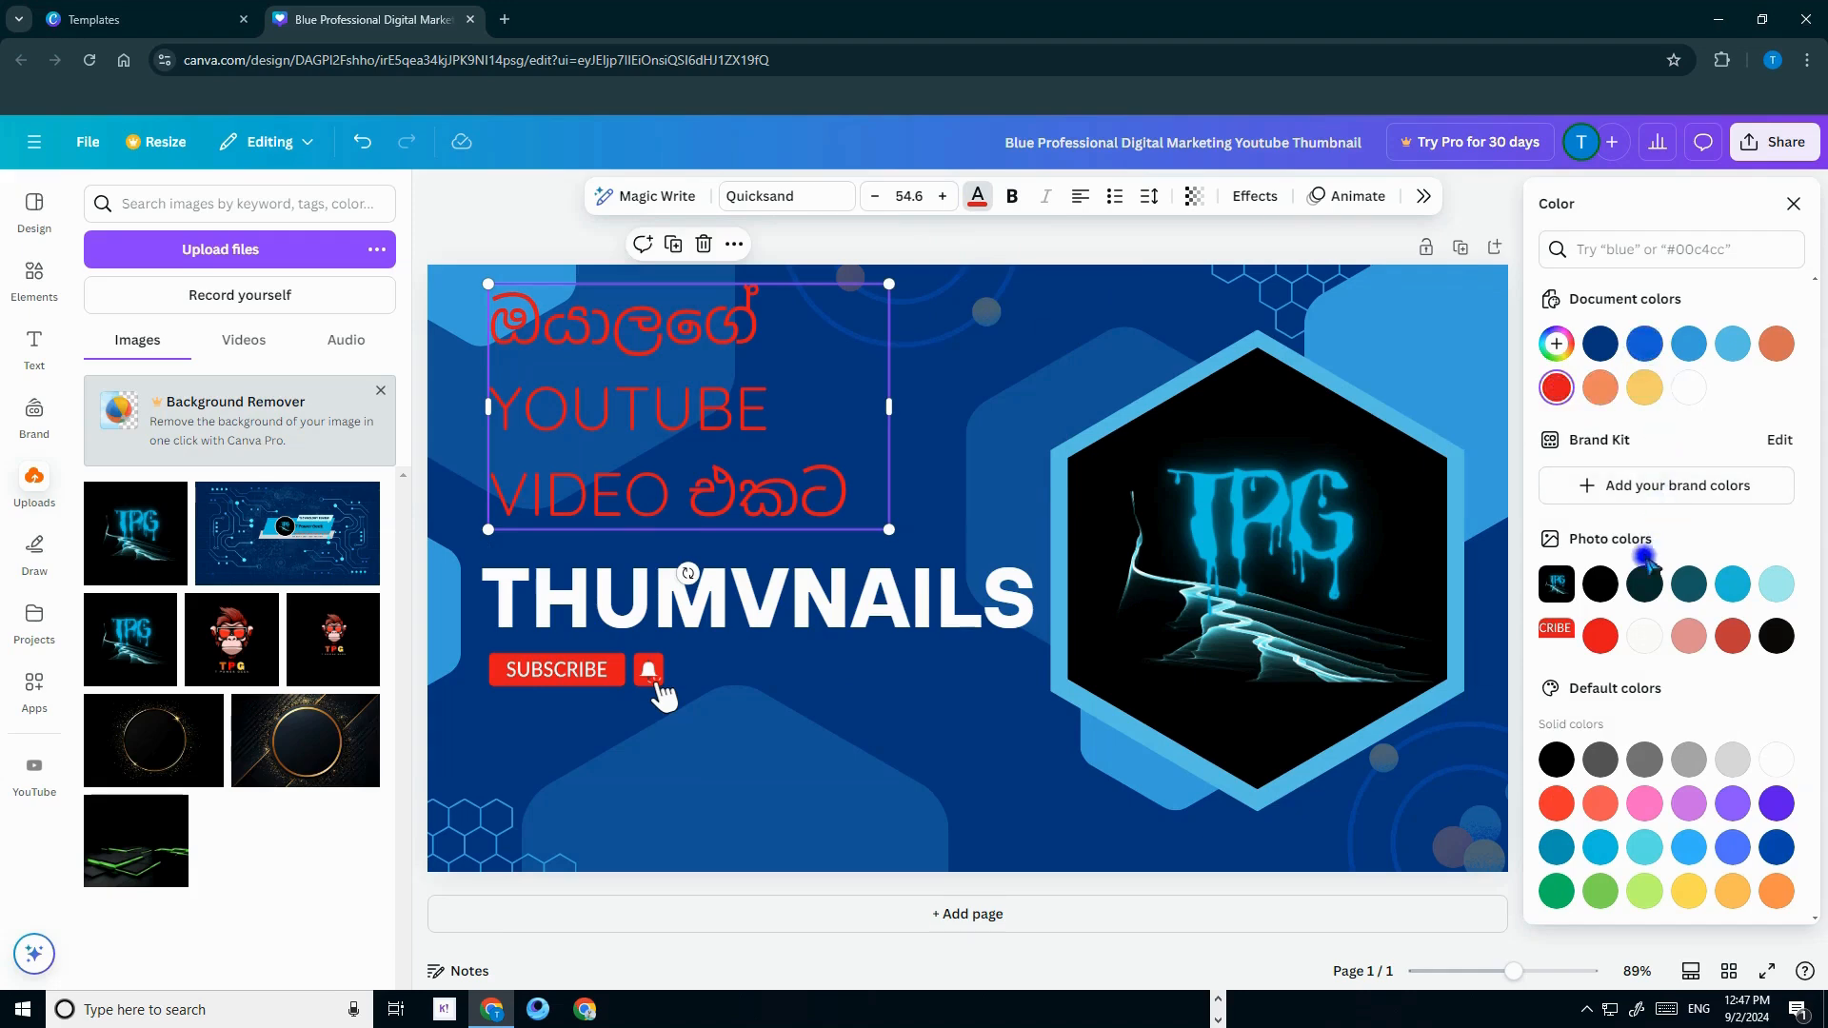
pyautogui.click(1603, 585)
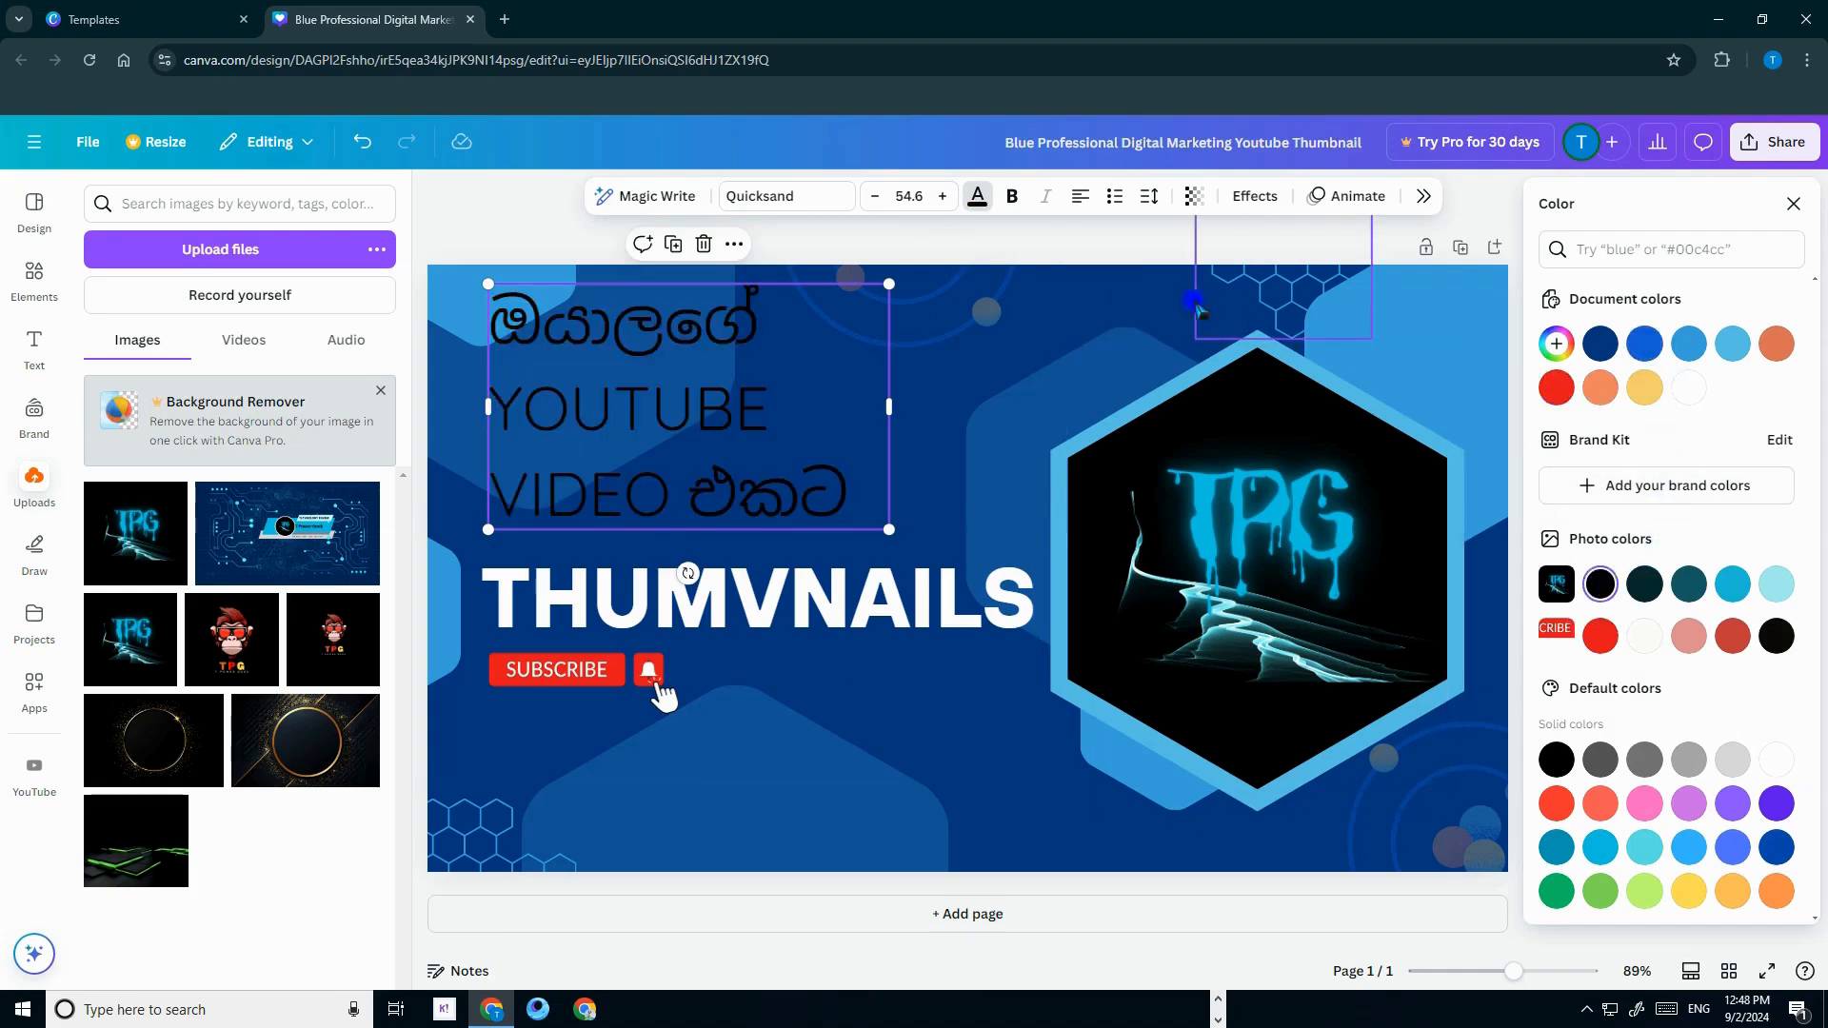
pyautogui.click(990, 218)
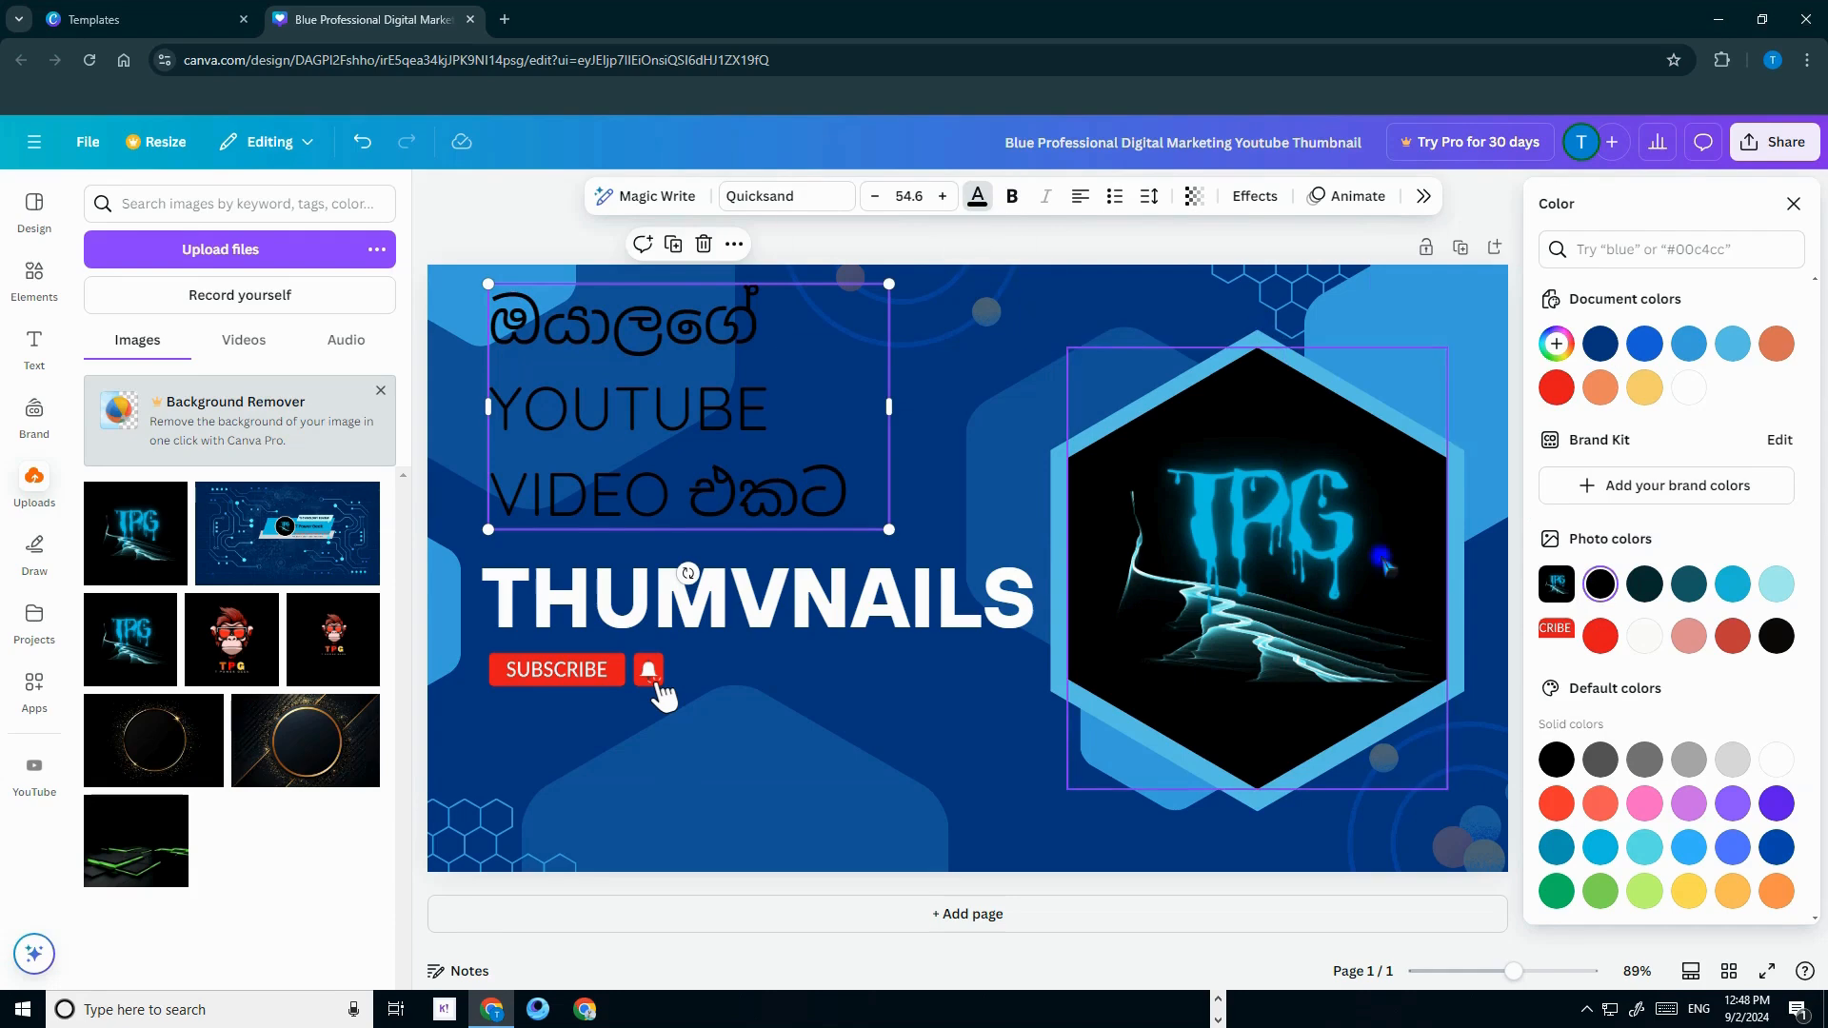
pyautogui.click(1604, 847)
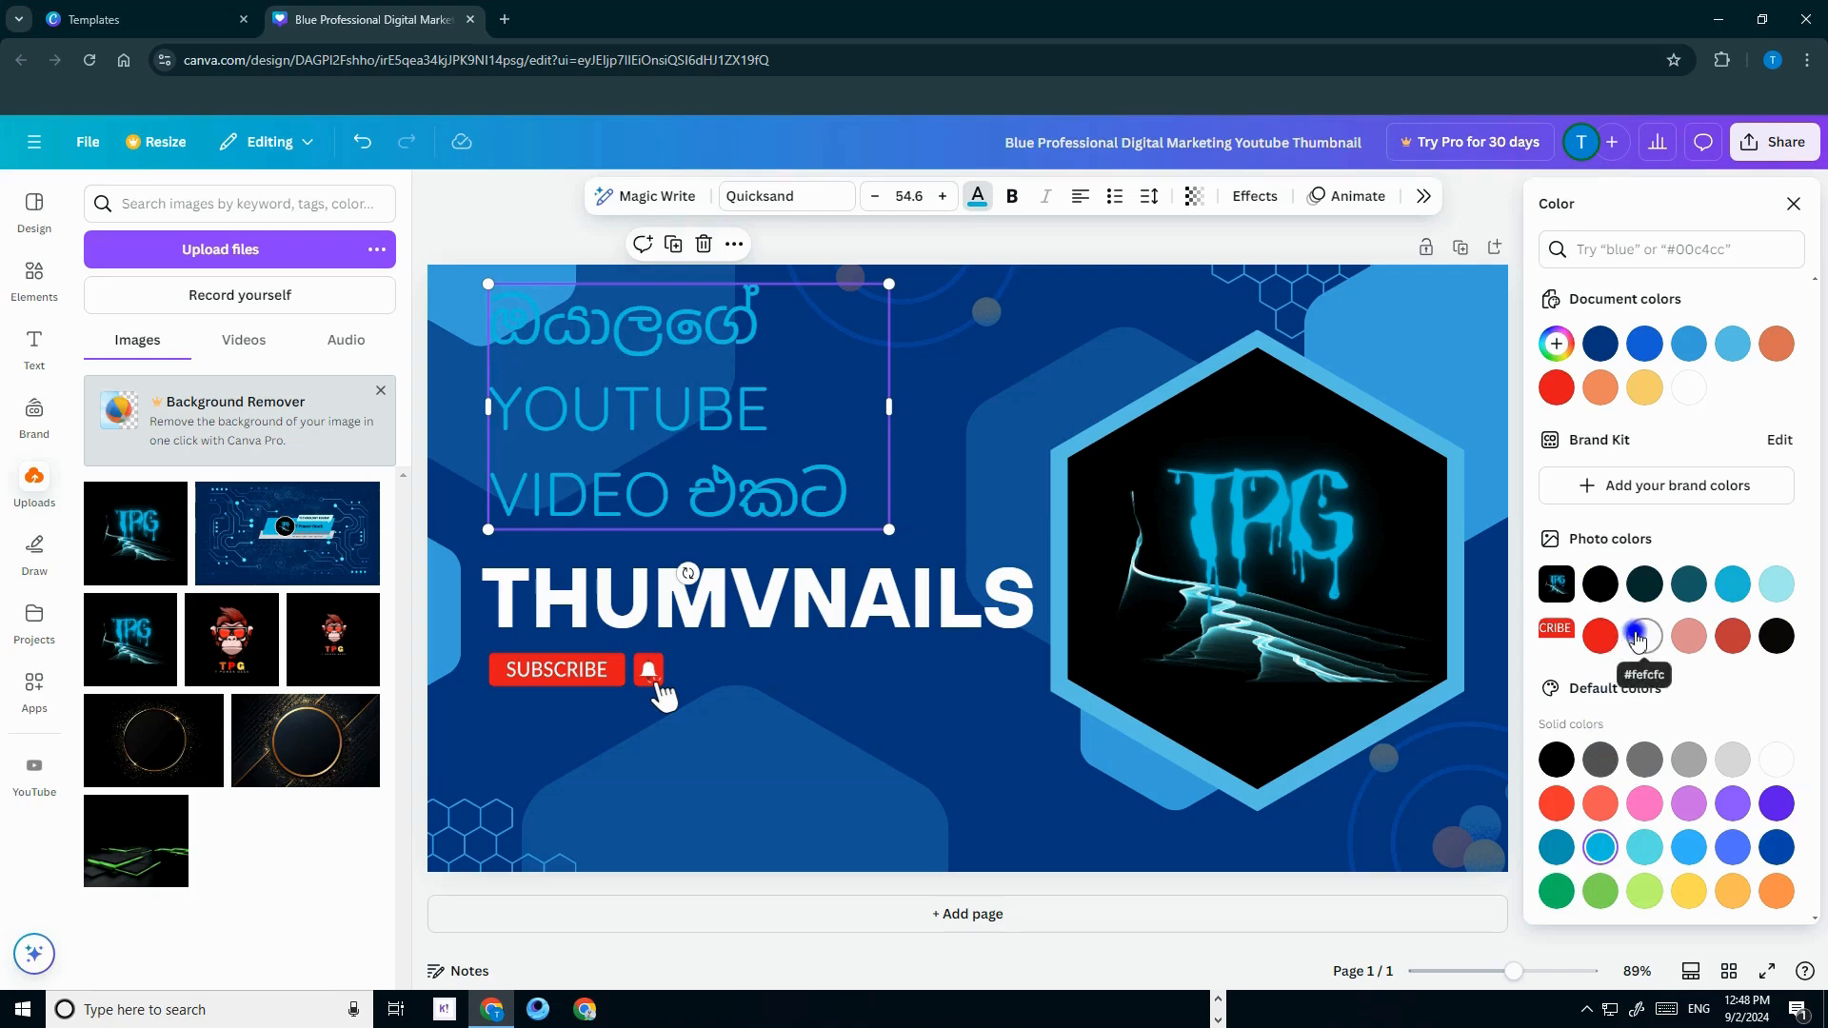
pyautogui.click(1642, 635)
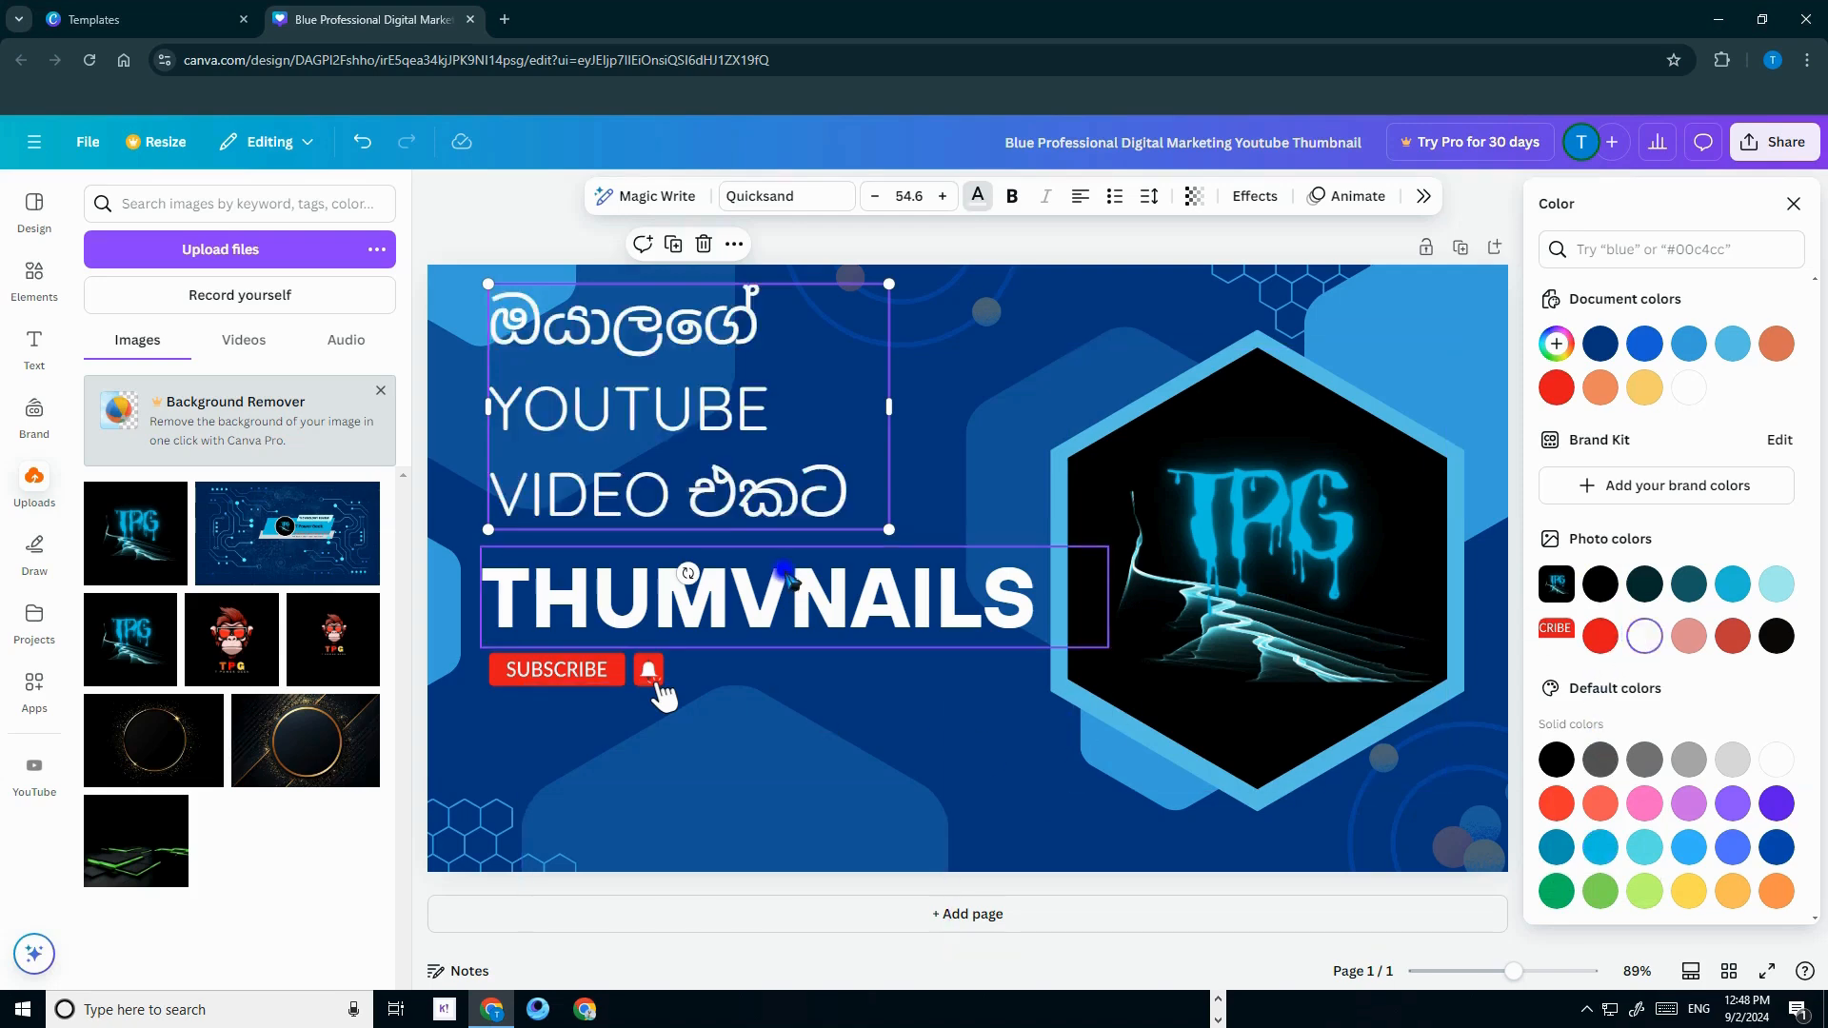
pyautogui.click(838, 600)
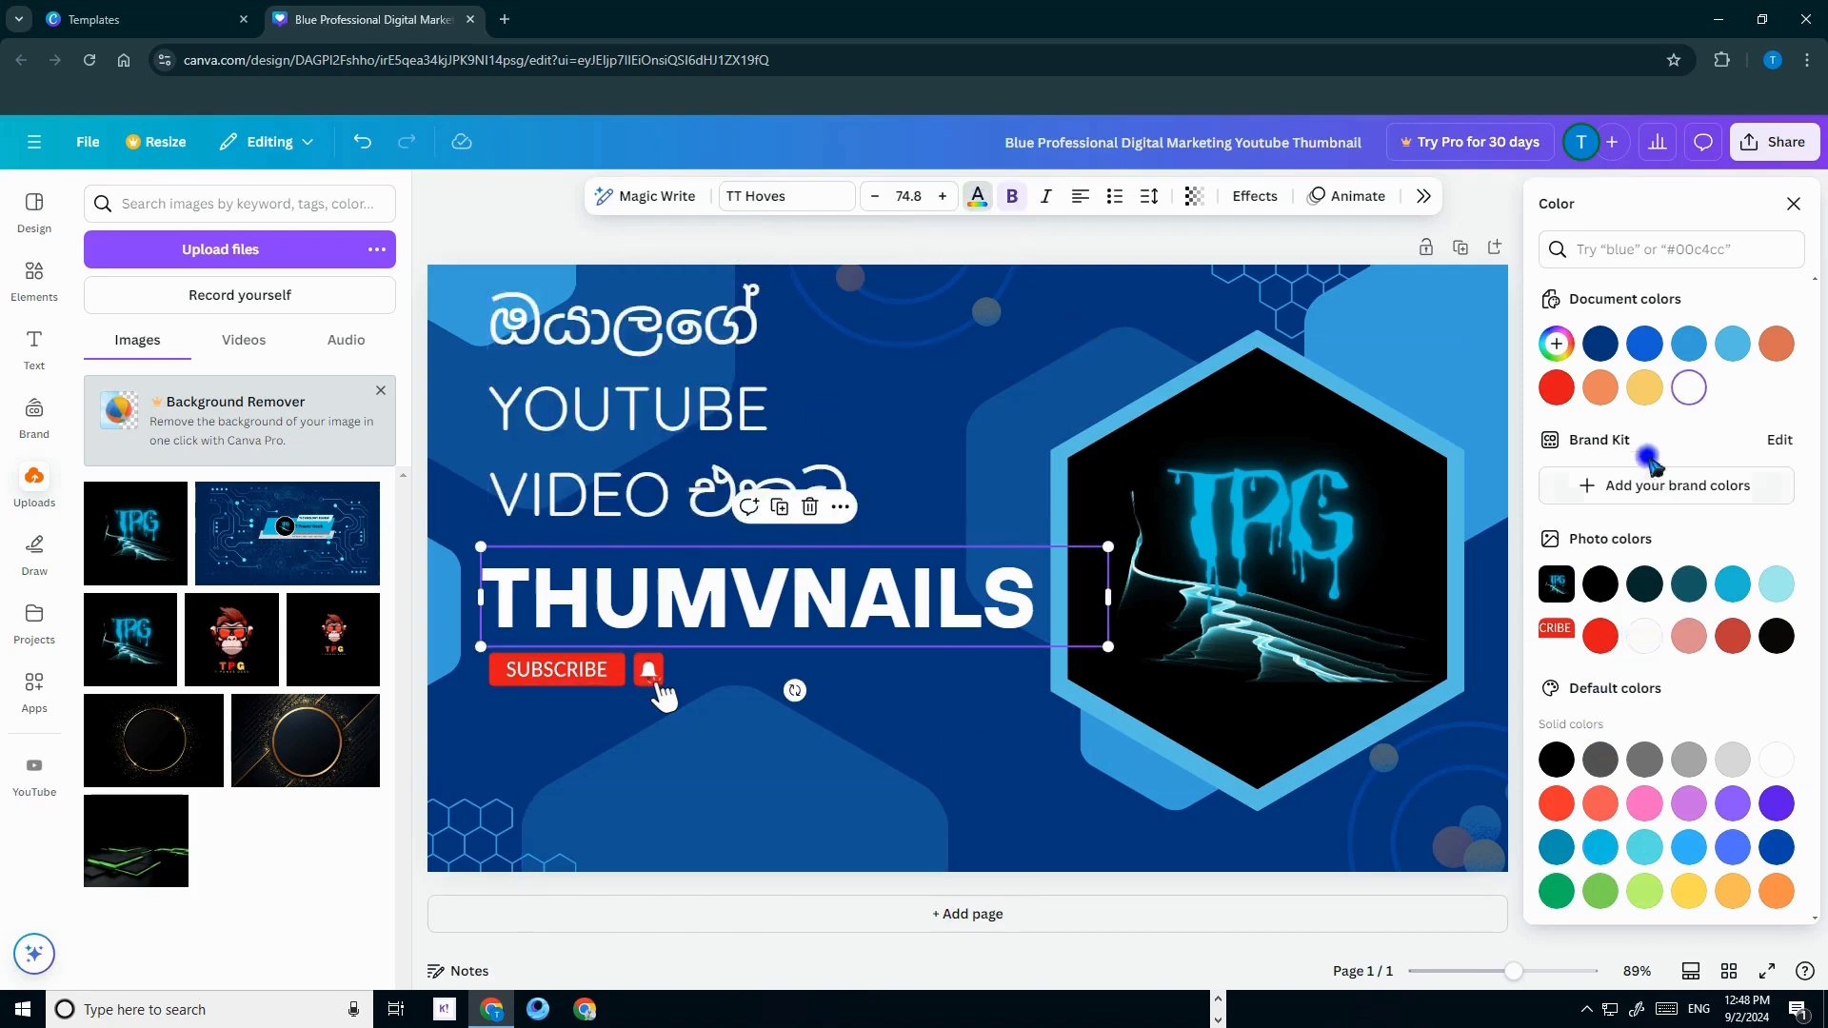
pyautogui.click(1645, 388)
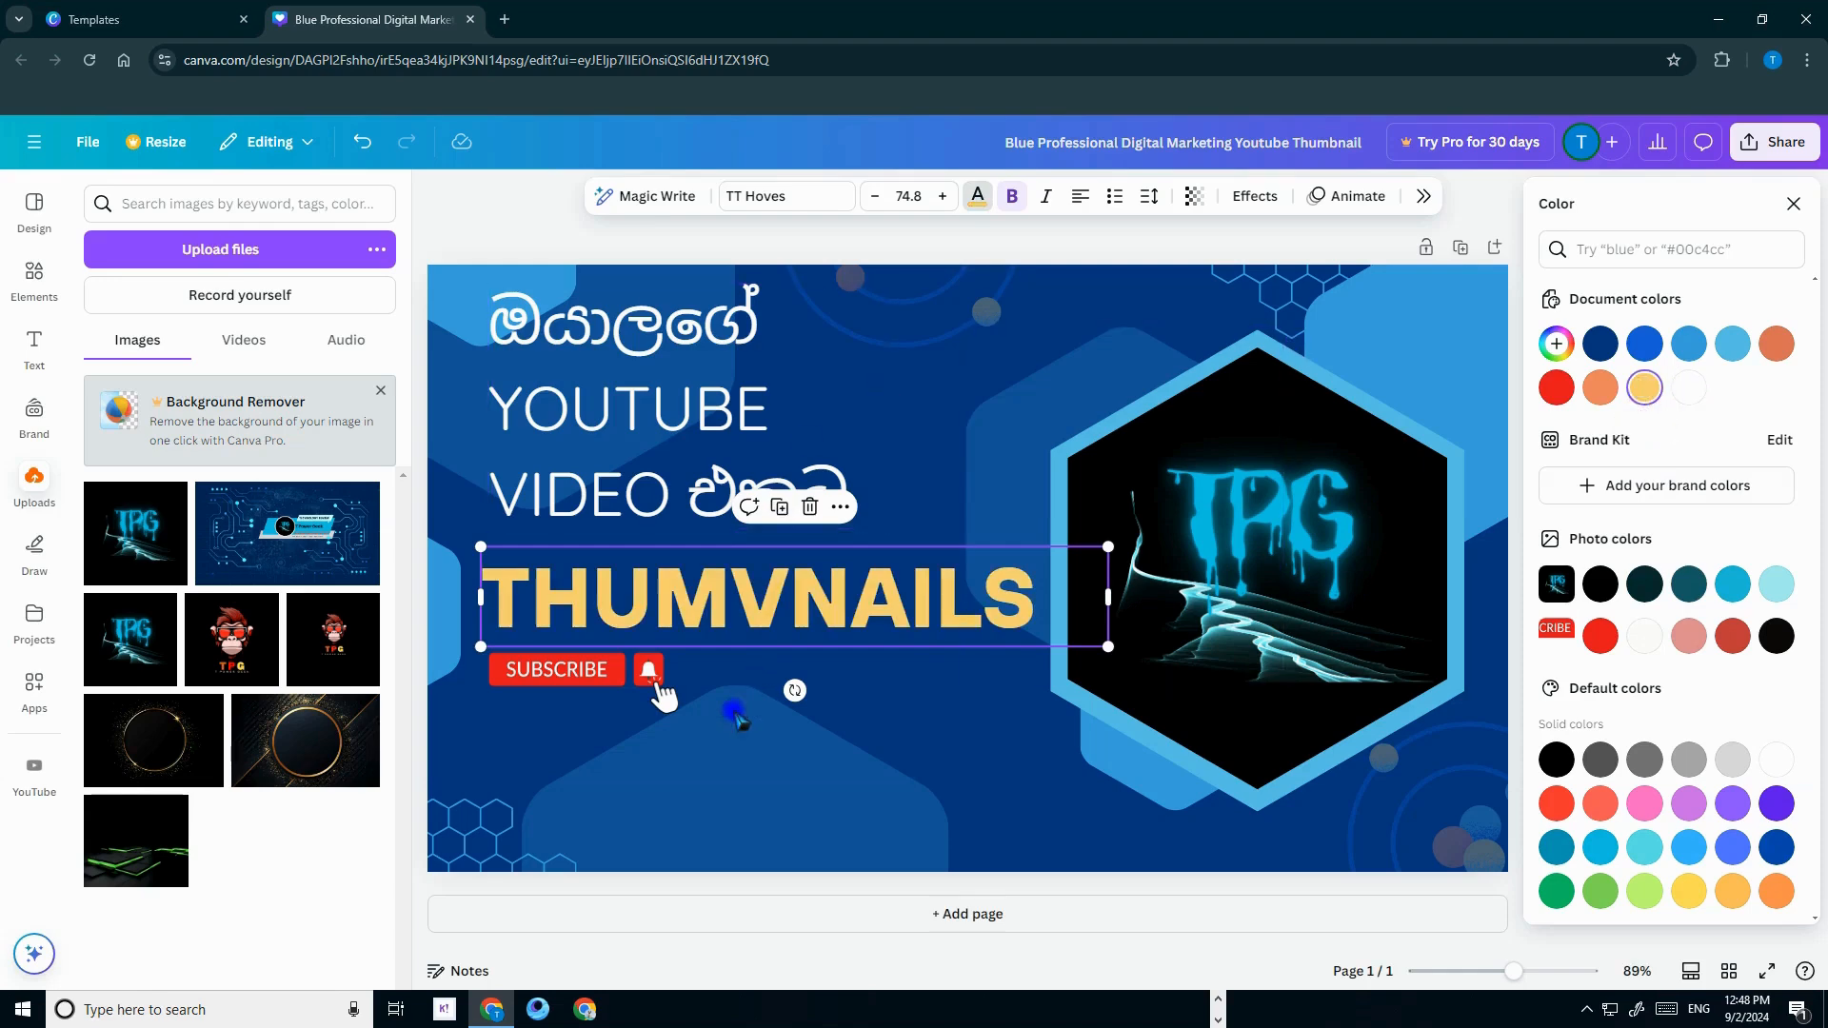
# Move the SUBSCRIBE graphic to the thumbnail's bottom-right corner below the logo hexagon, and reposition the rounded blue background hexagons
pyautogui.moveTo(663, 695); pyautogui.dragTo(1564, 857)
pyautogui.click(845, 719)
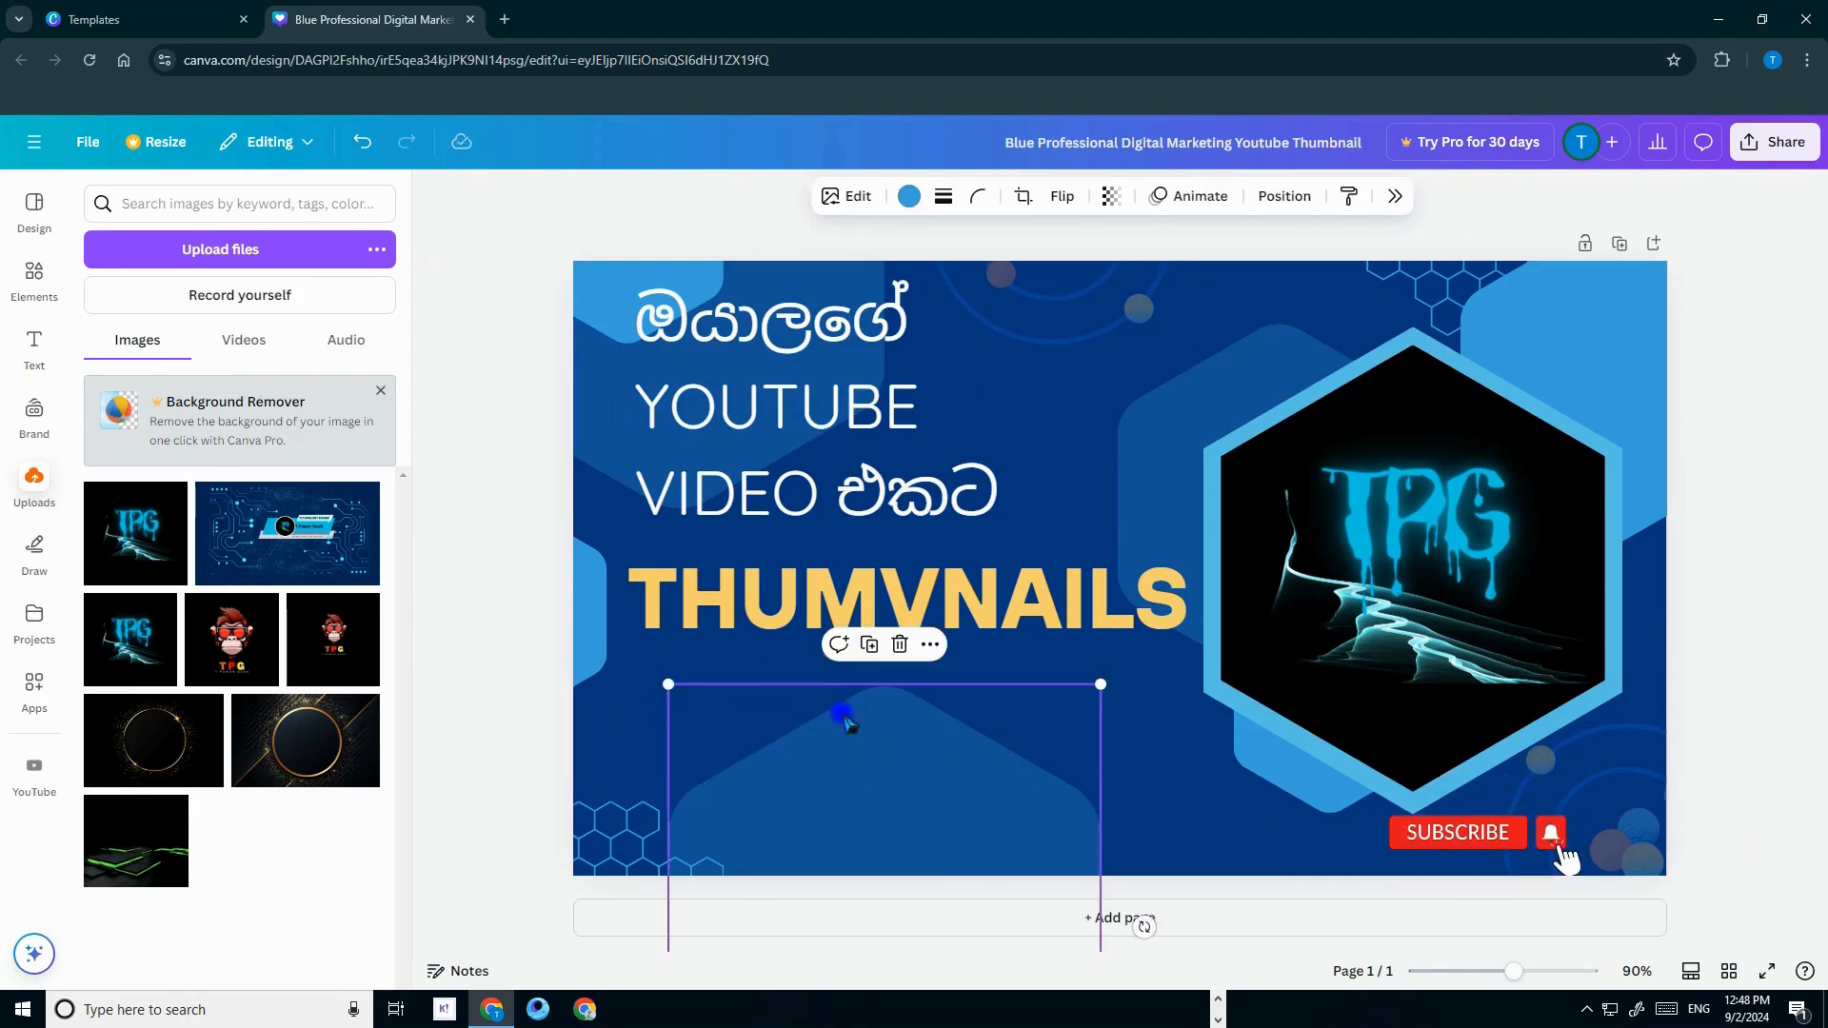
pyautogui.moveTo(868, 733); pyautogui.dragTo(1005, 707)
pyautogui.moveTo(1158, 426); pyautogui.dragTo(1120, 430)
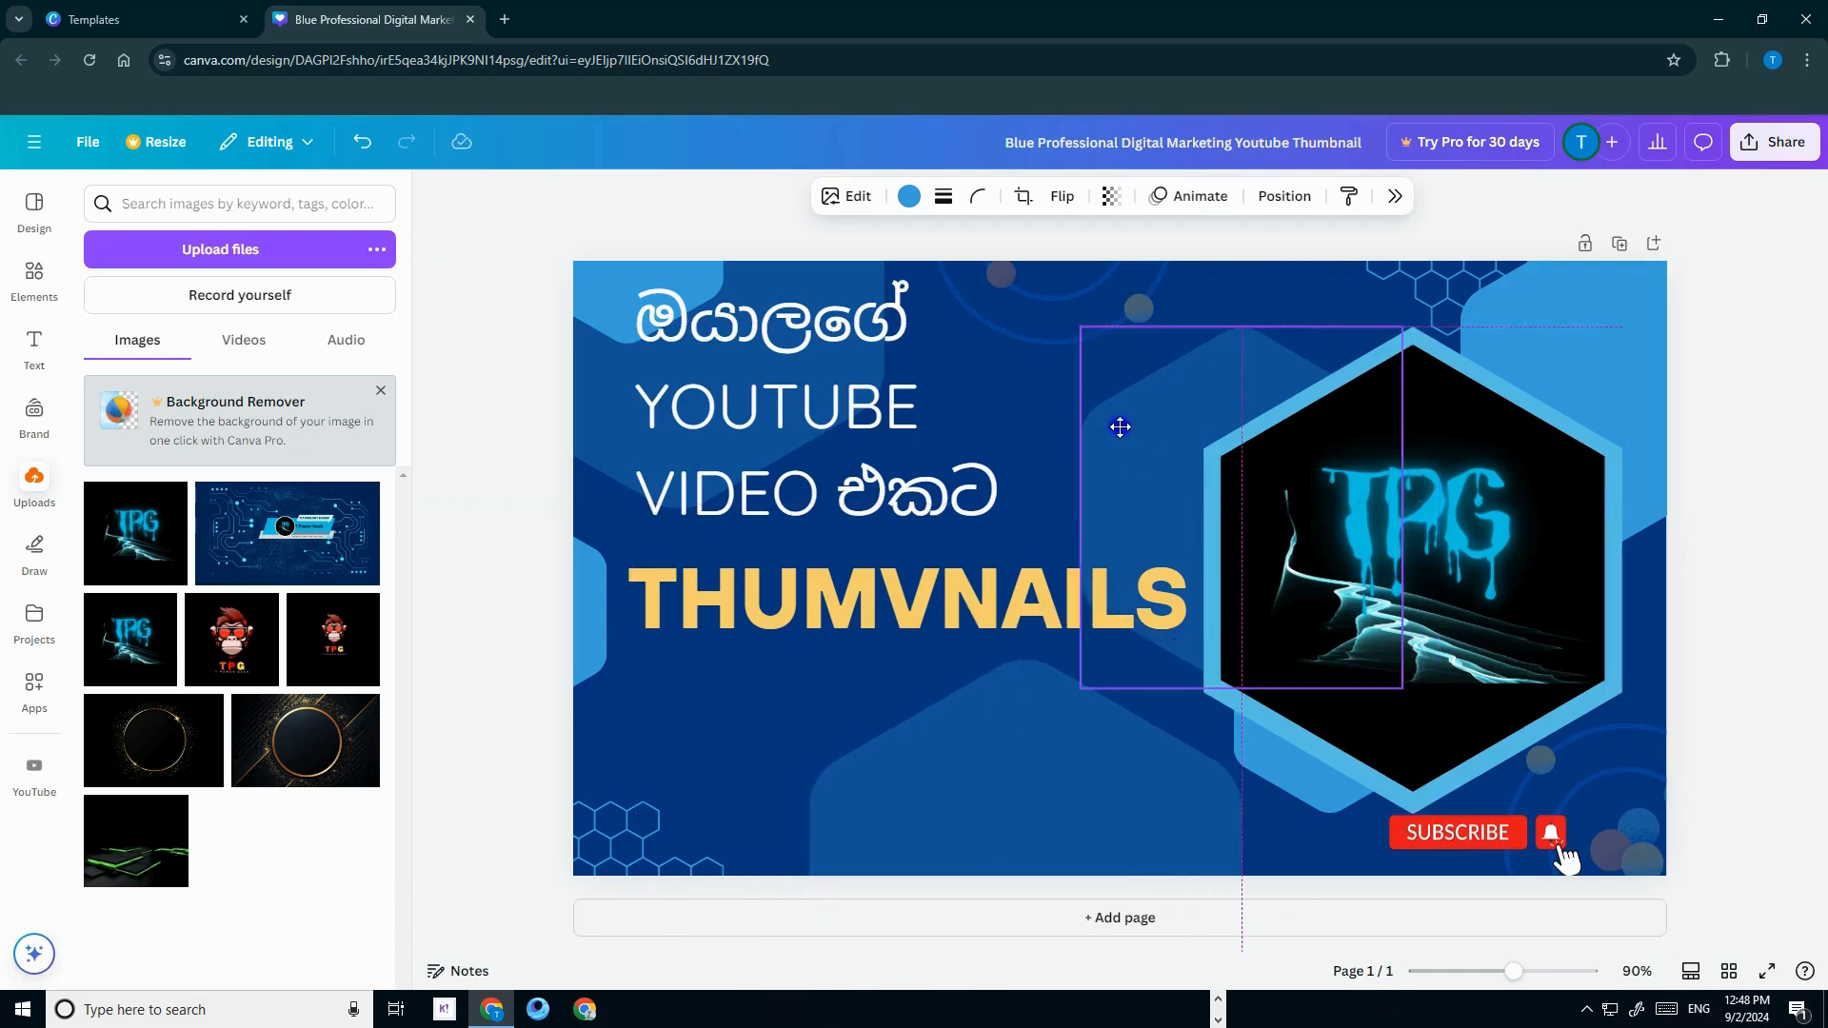
pyautogui.moveTo(1599, 290); pyautogui.dragTo(1580, 348)
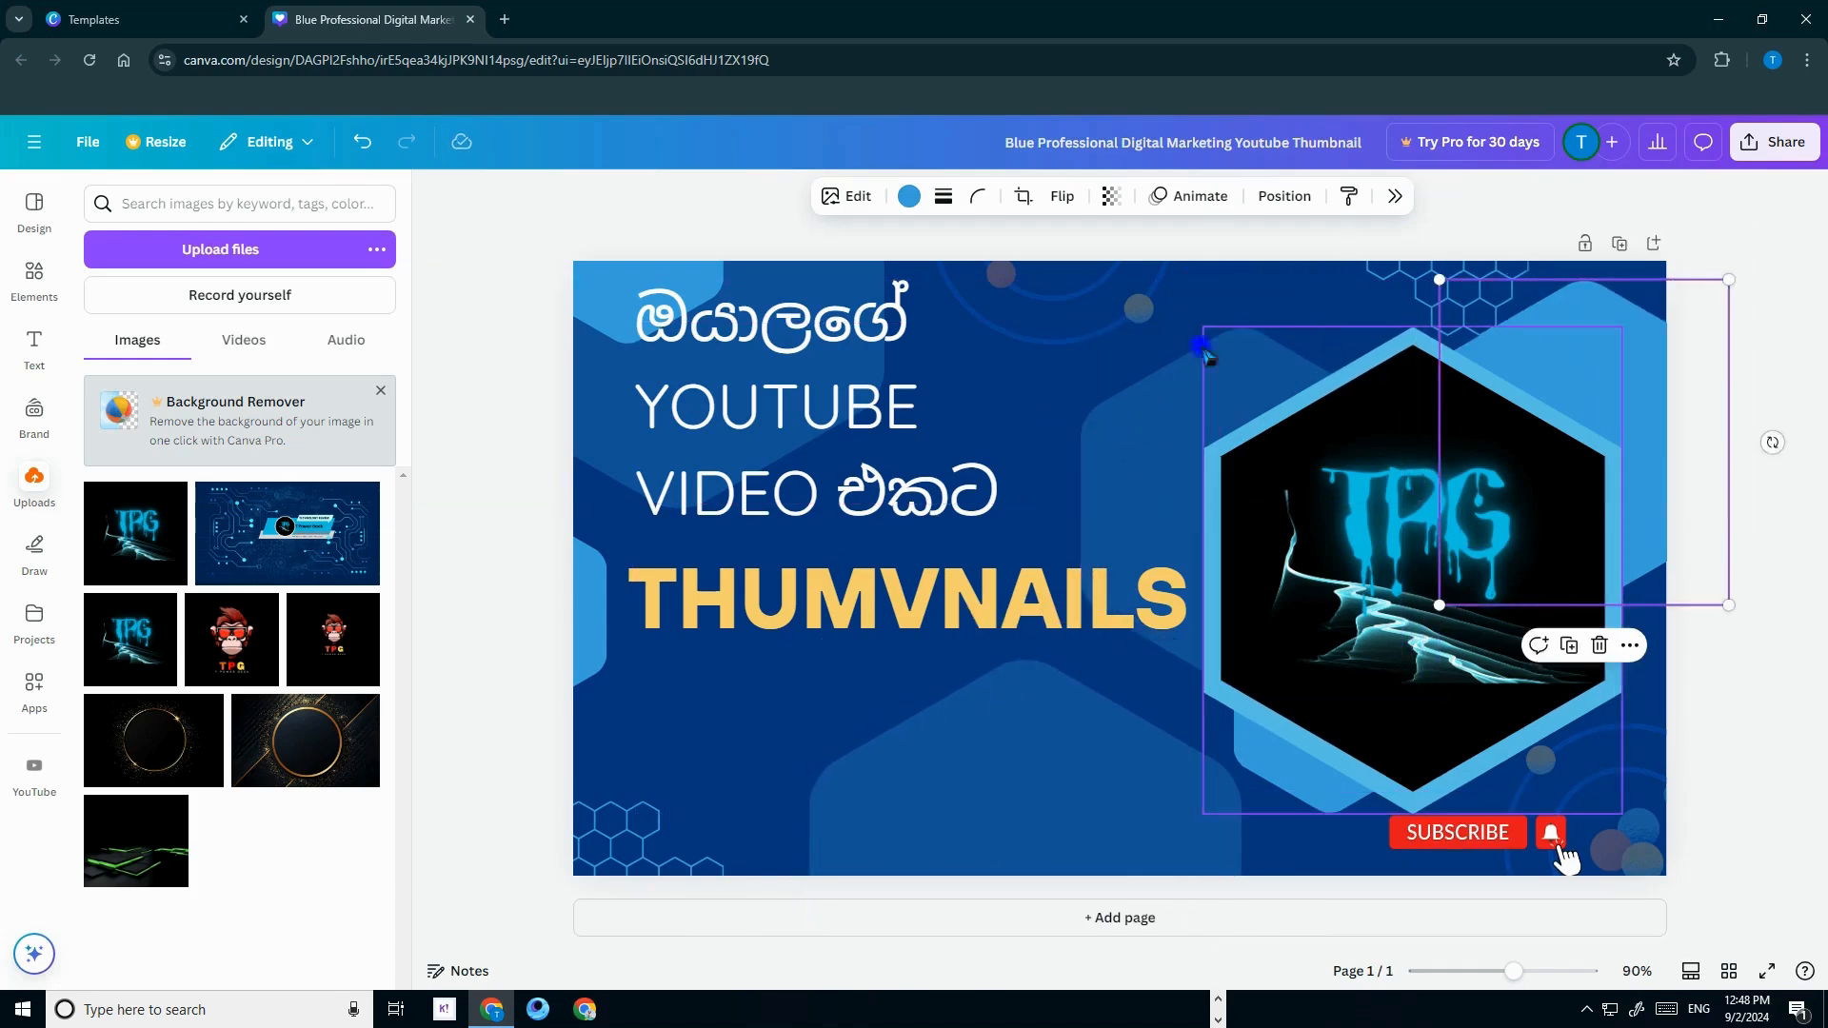
pyautogui.moveTo(590, 290); pyautogui.dragTo(623, 351)
pyautogui.moveTo(569, 621); pyautogui.dragTo(617, 621)
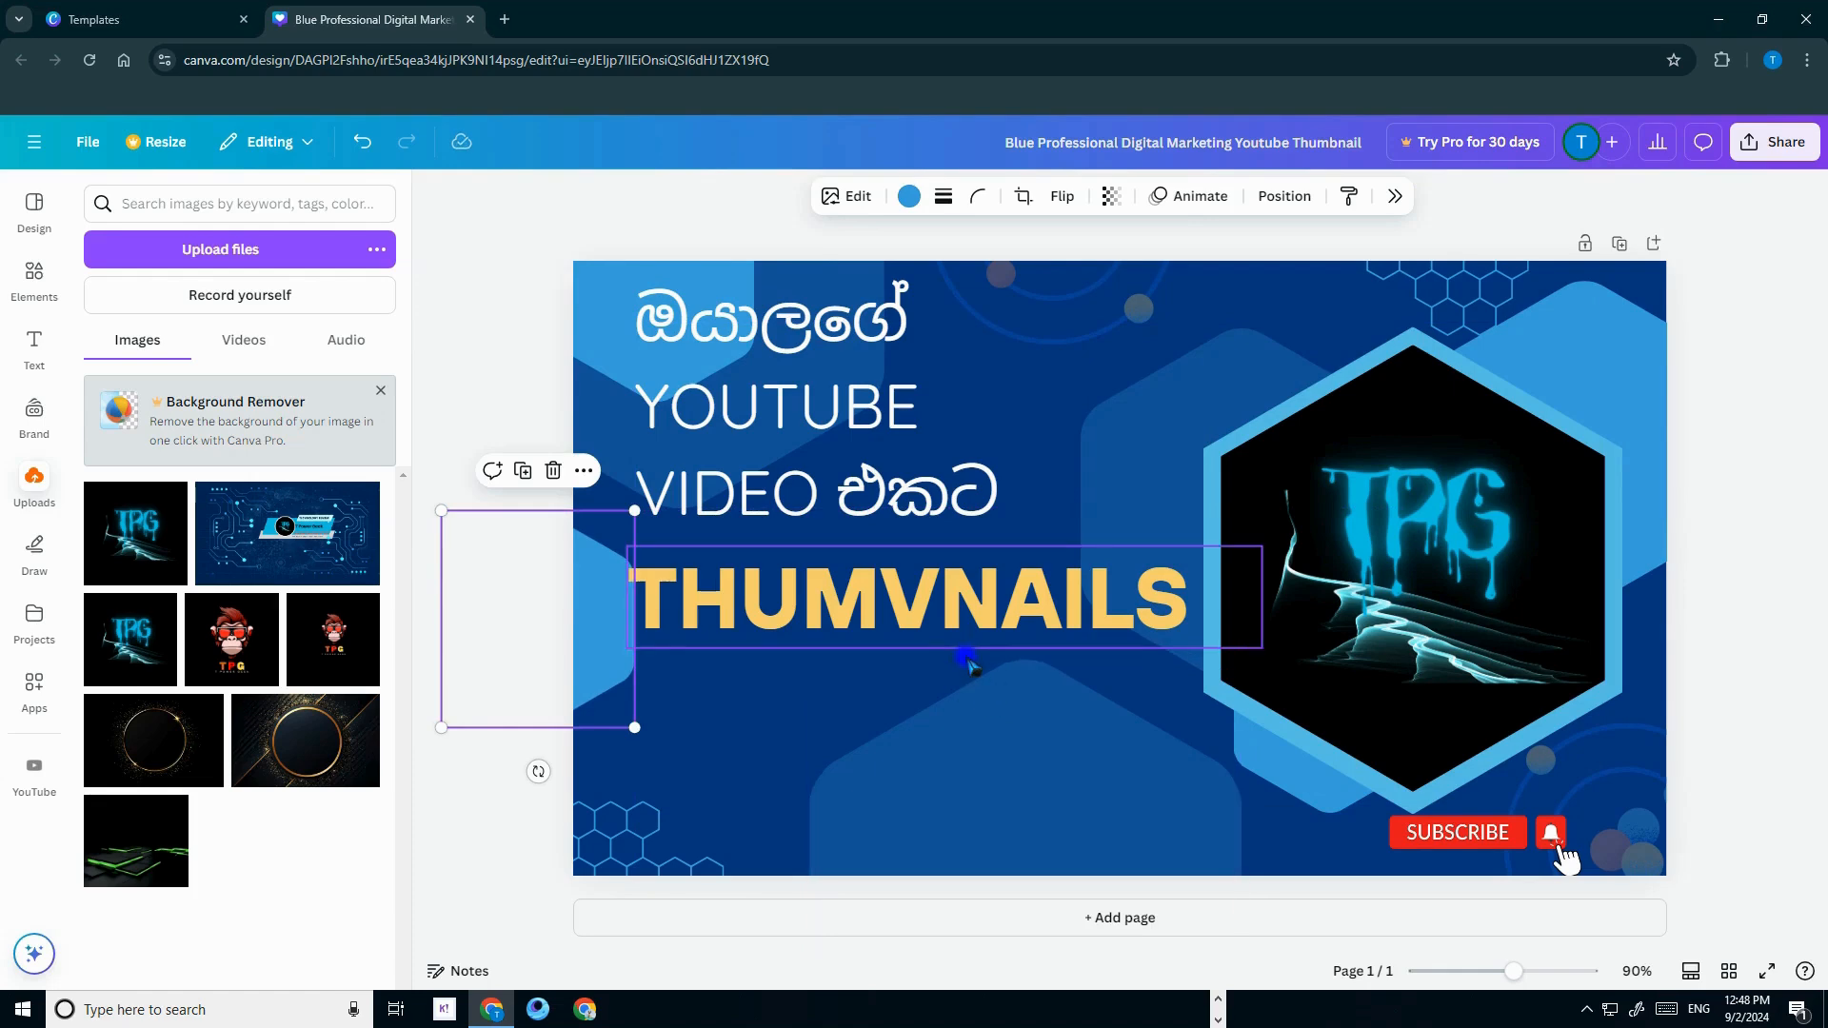
# Correct the misspelled yellow THUMVNAILS heading so it reads "THUMBNAILS"
pyautogui.click(891, 604)
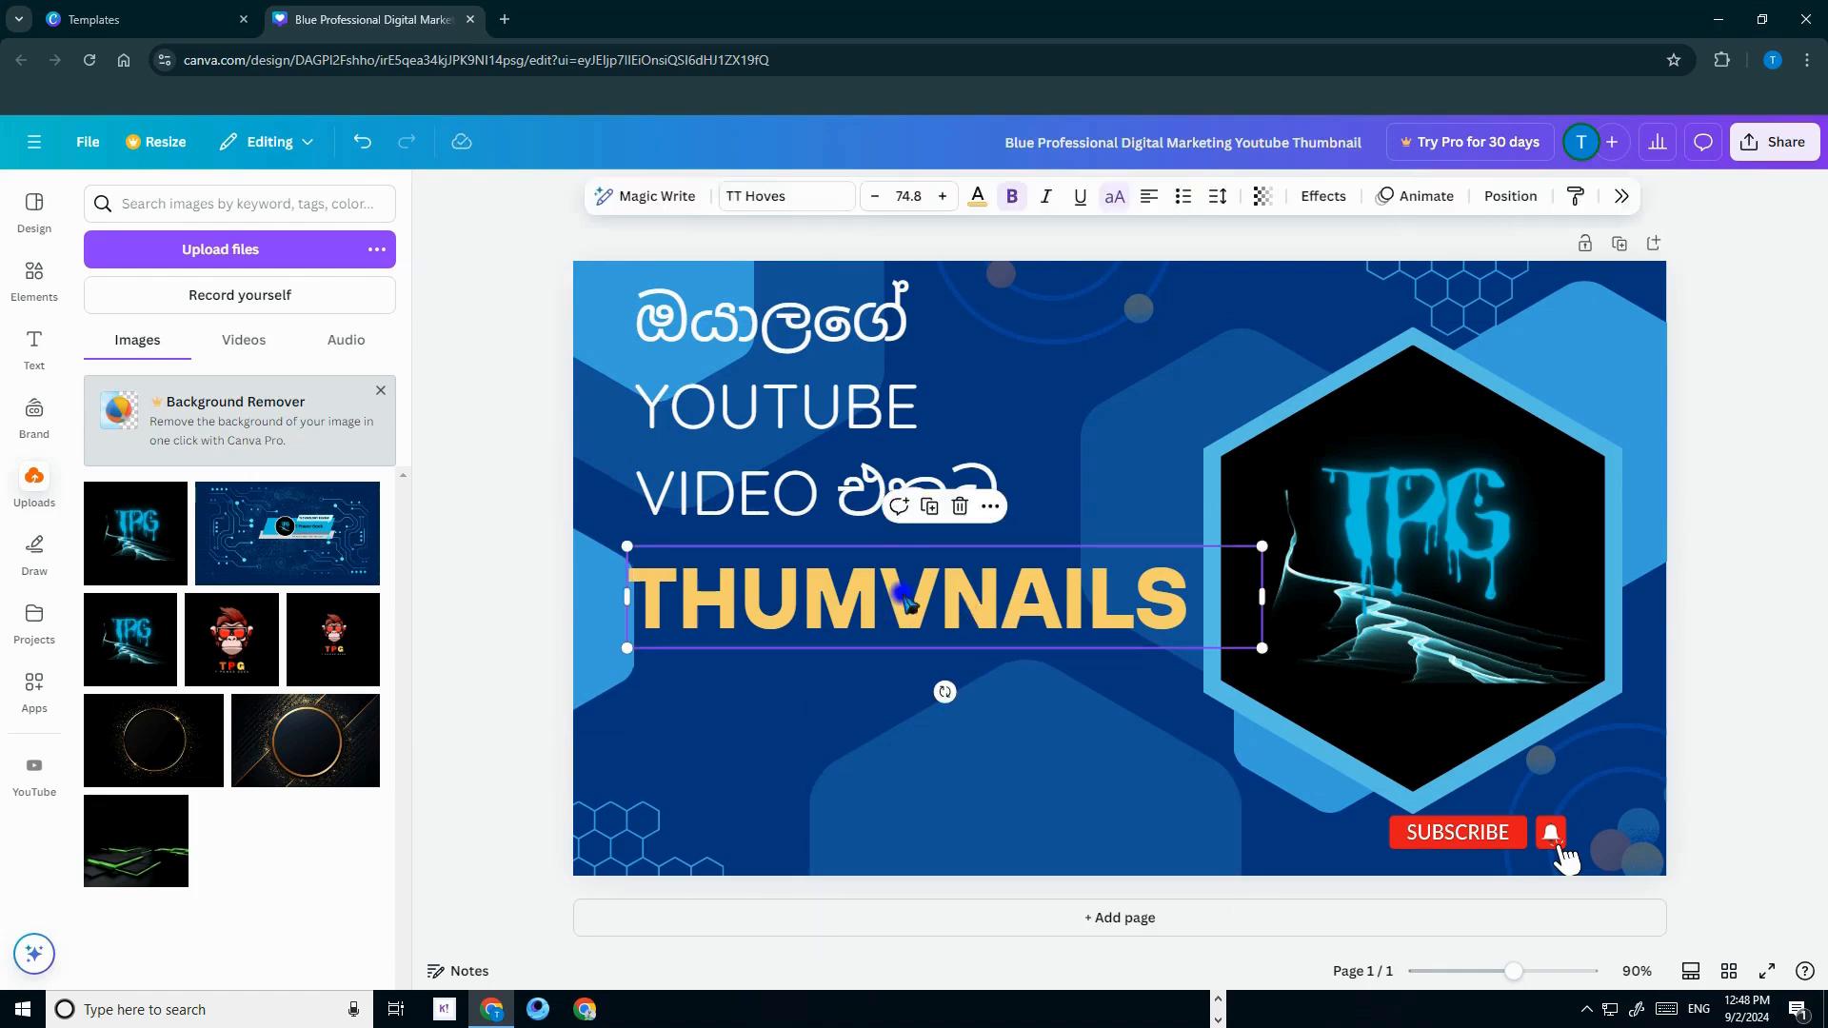
pyautogui.click(938, 597)
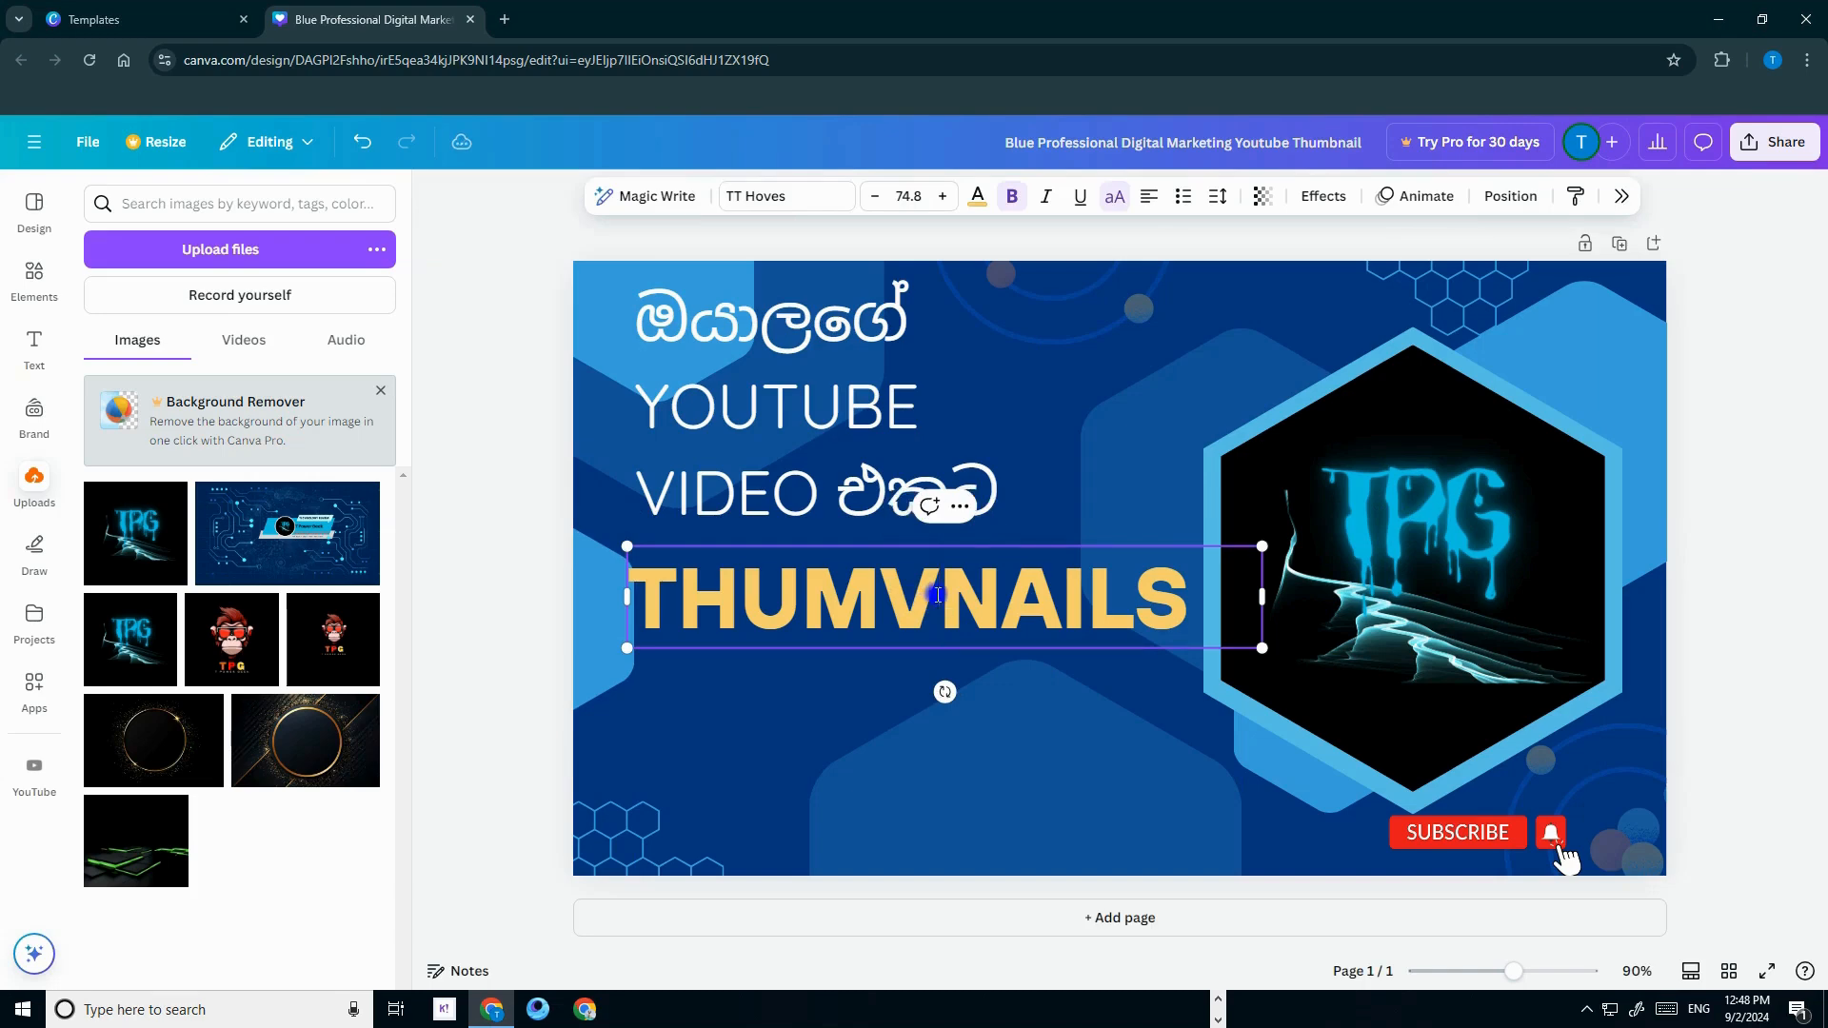
pyautogui.press('BackSpace')
pyautogui.write('B')
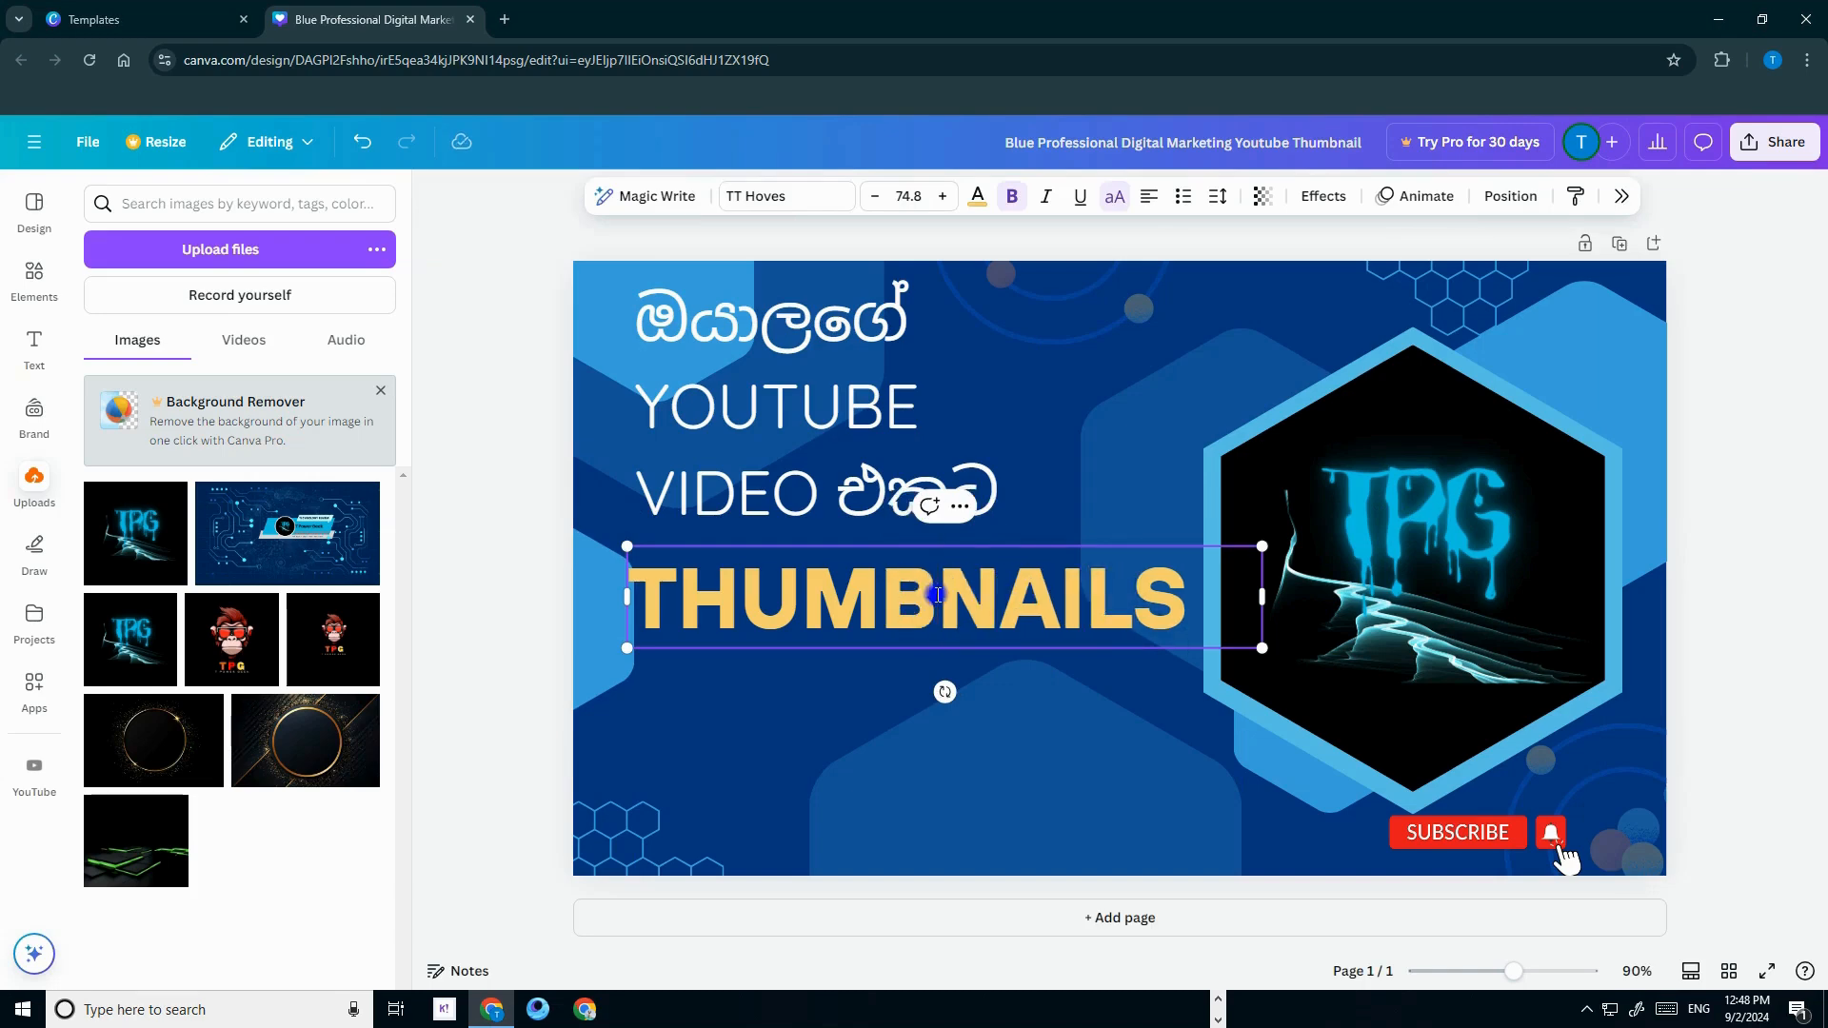
pyautogui.click(737, 757)
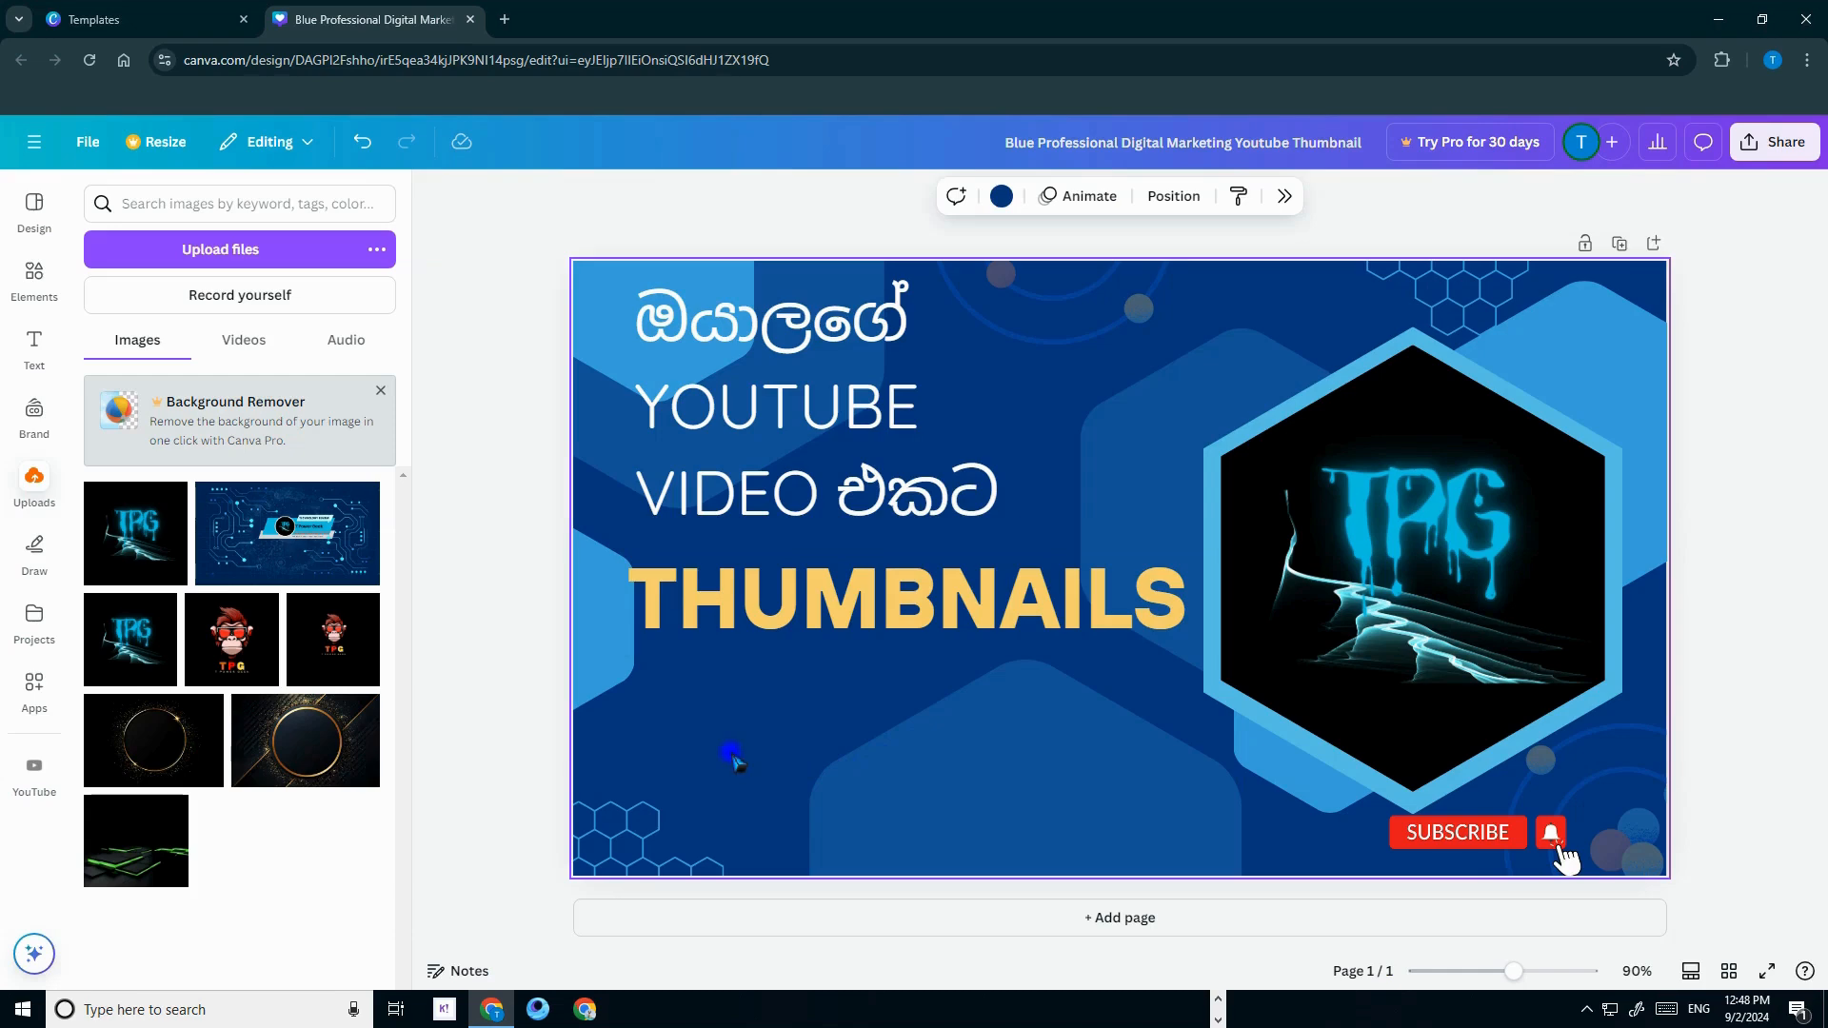
# Add the recently used "too COOL" font combination to the thumbnail and delete its white "too" text
pyautogui.click(33, 355)
pyautogui.scroll(-3, 249, 608)
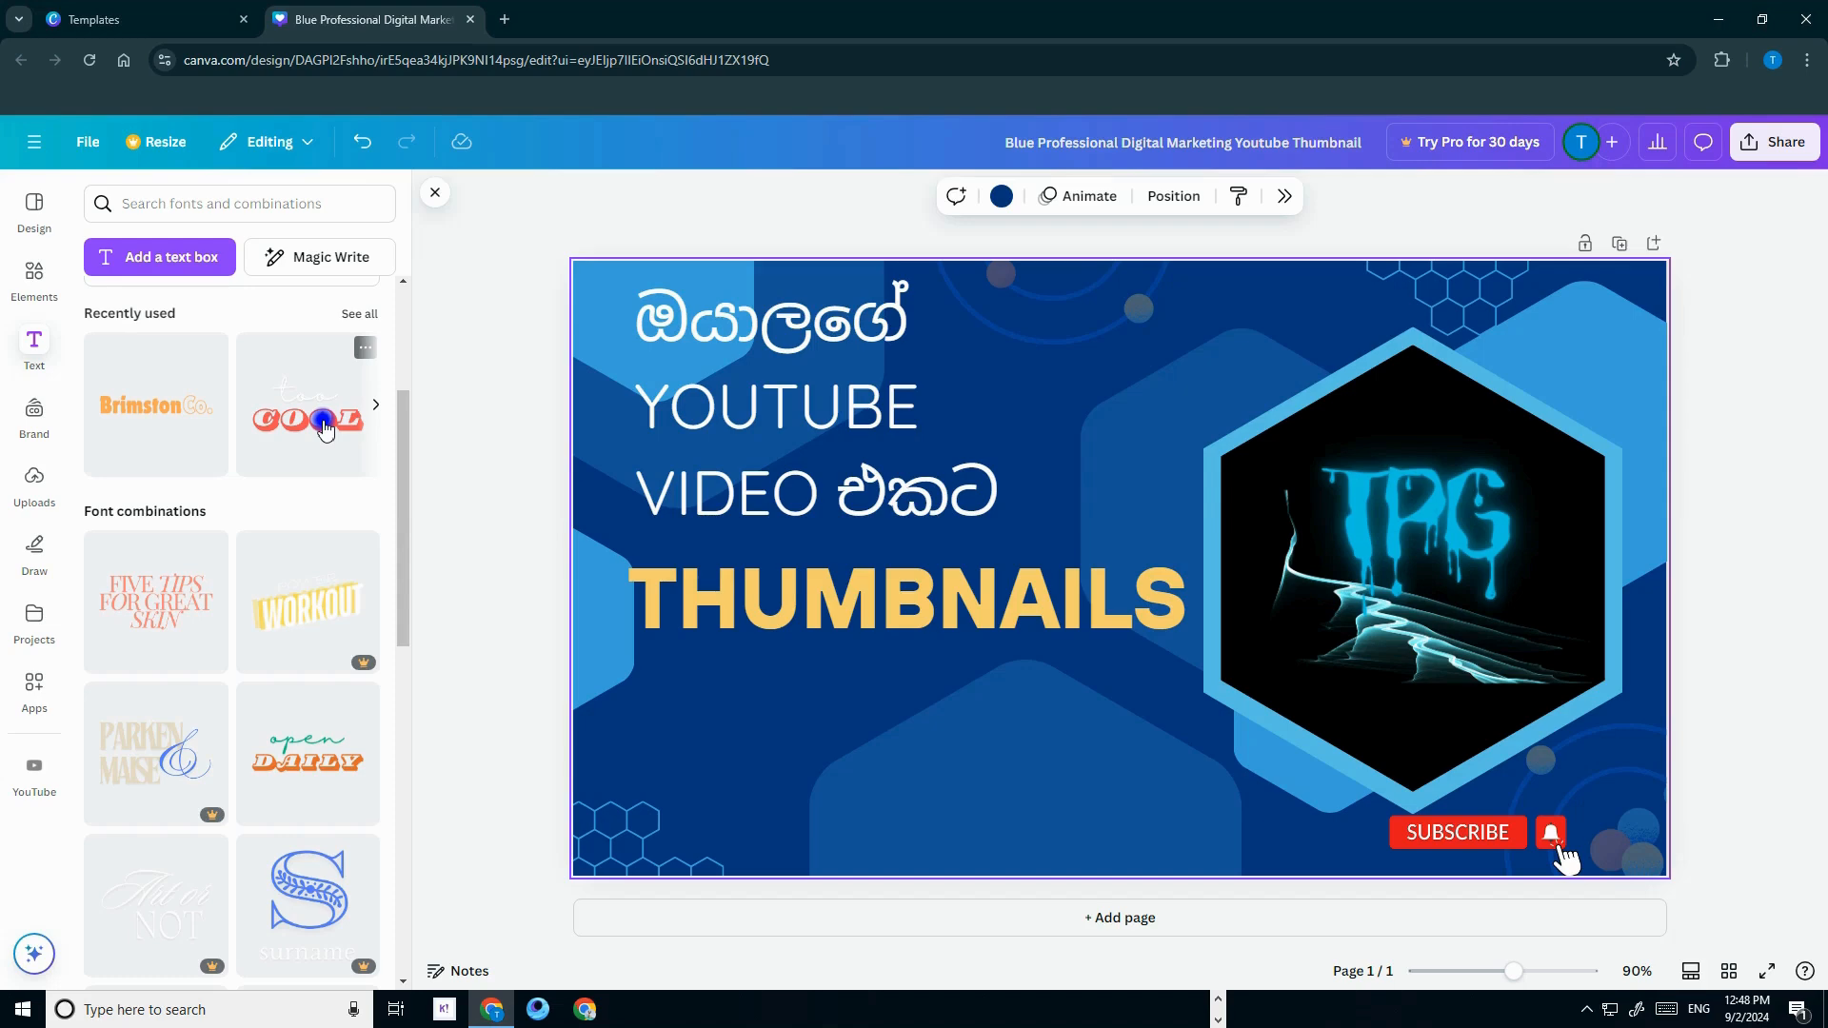
pyautogui.moveTo(324, 428); pyautogui.dragTo(1171, 545)
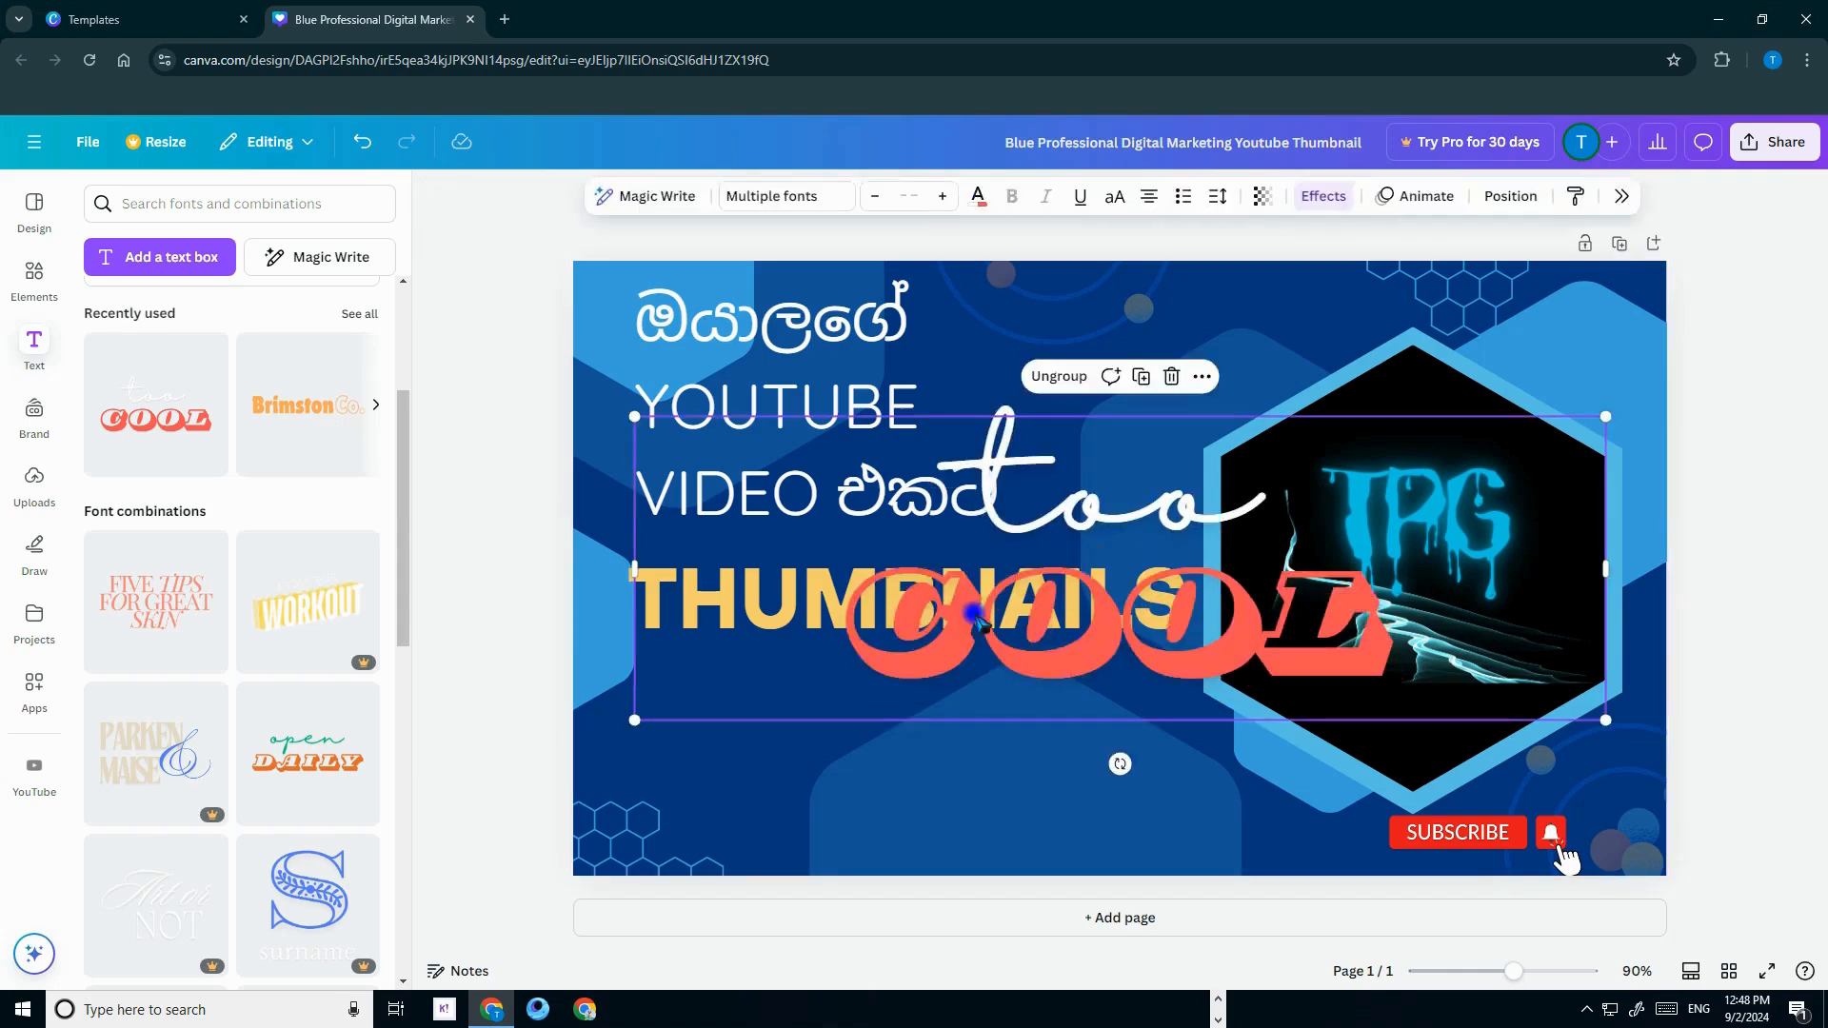
pyautogui.click(1111, 502)
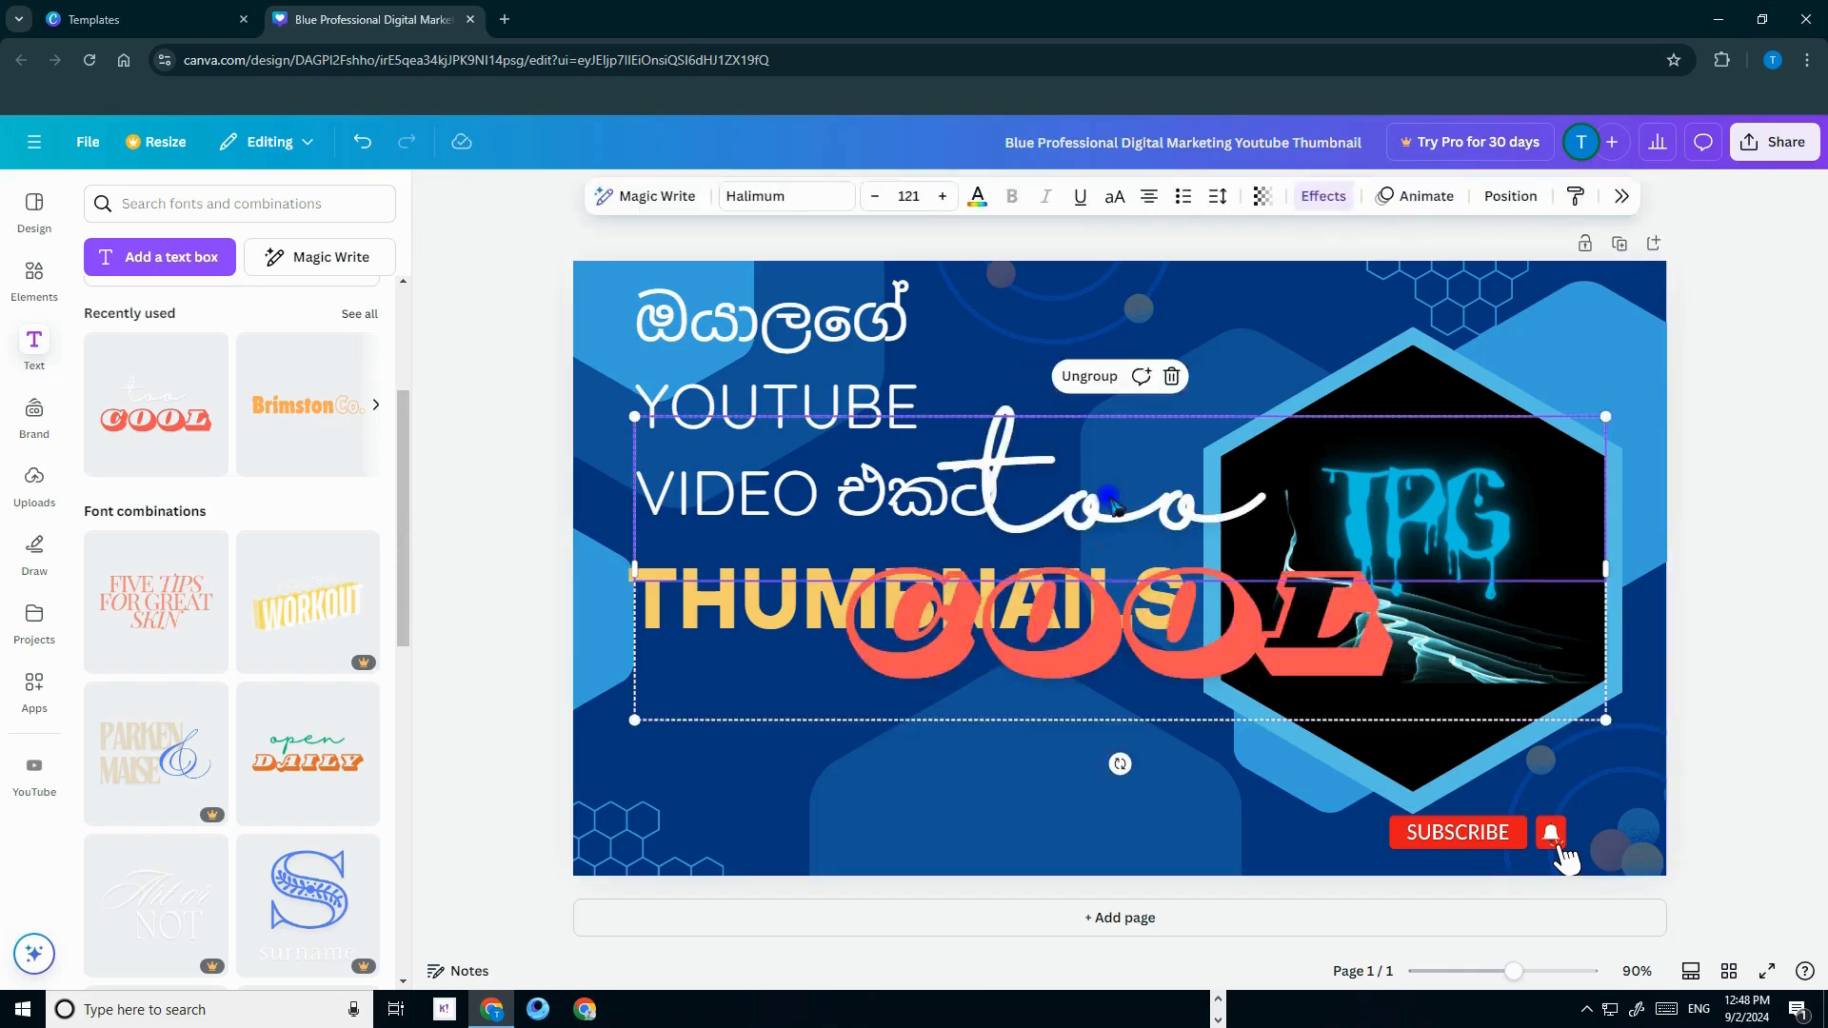
pyautogui.click(1171, 377)
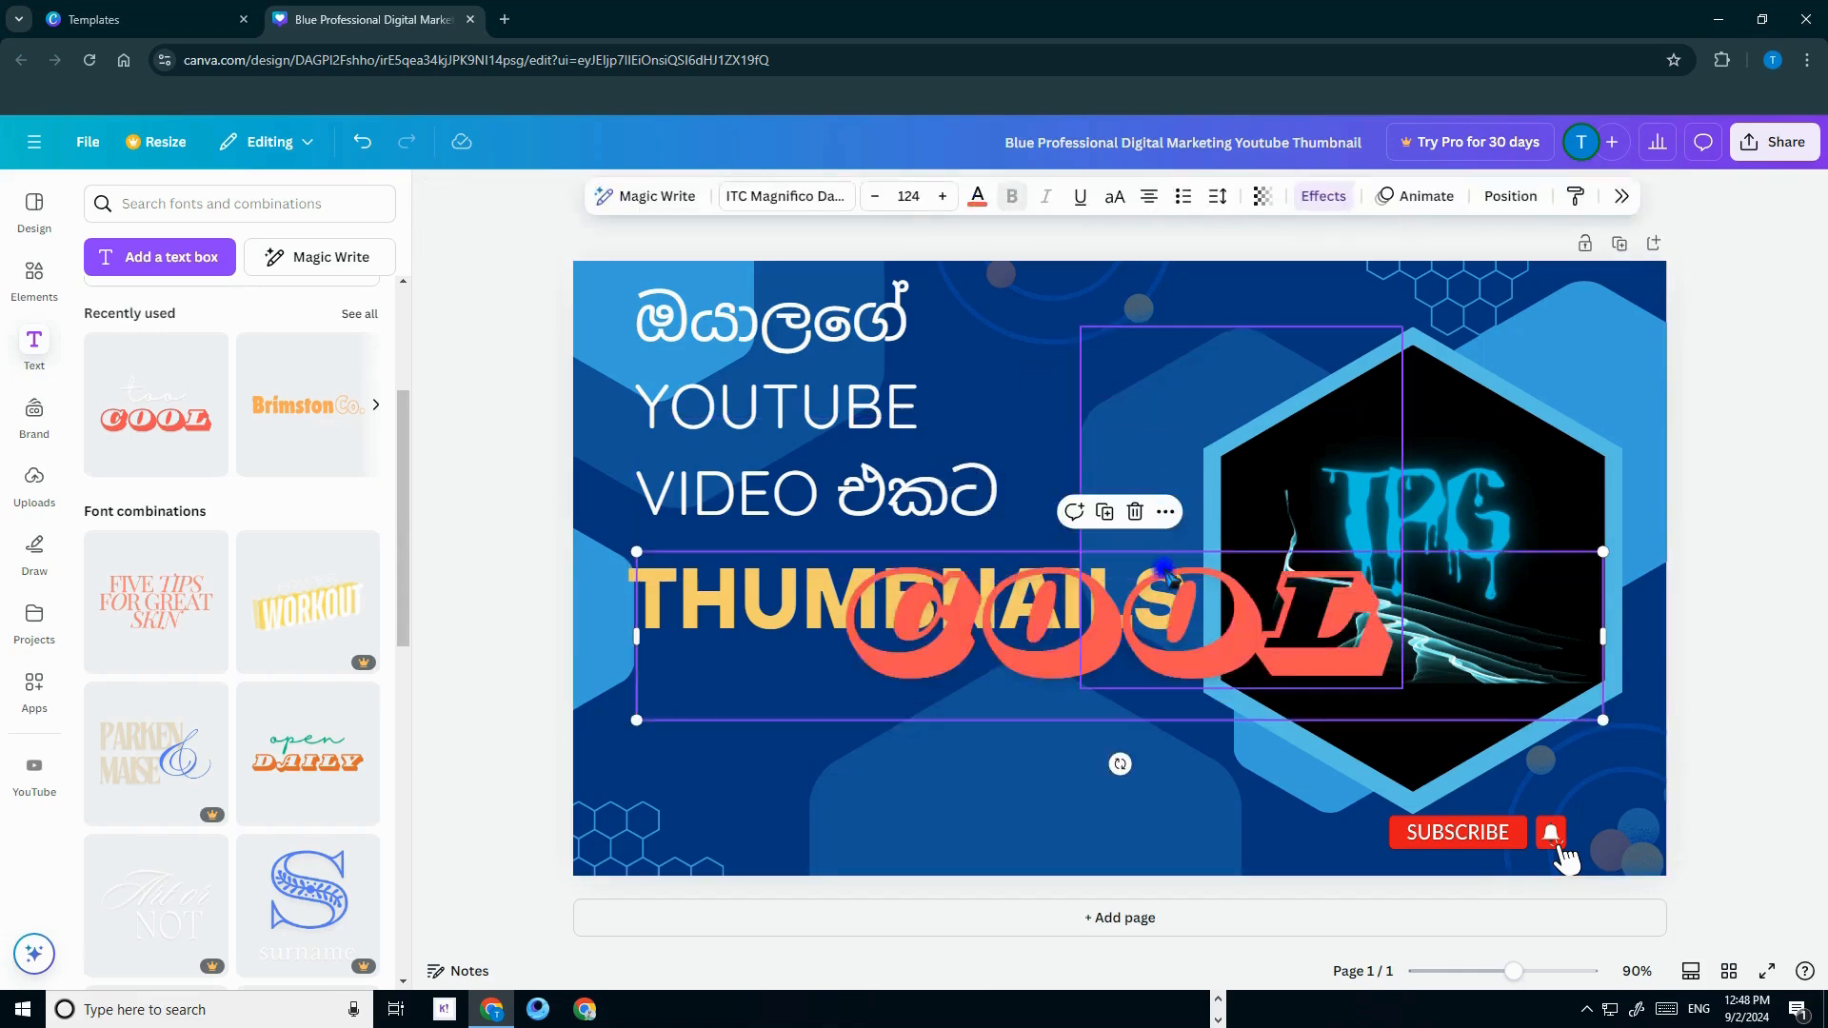
# Switch the keyboard input to Sinhala and replace the COOL text with "එකක් හදමු"
pyautogui.doubleClick(1176, 620)
pyautogui.press('BackSpace')
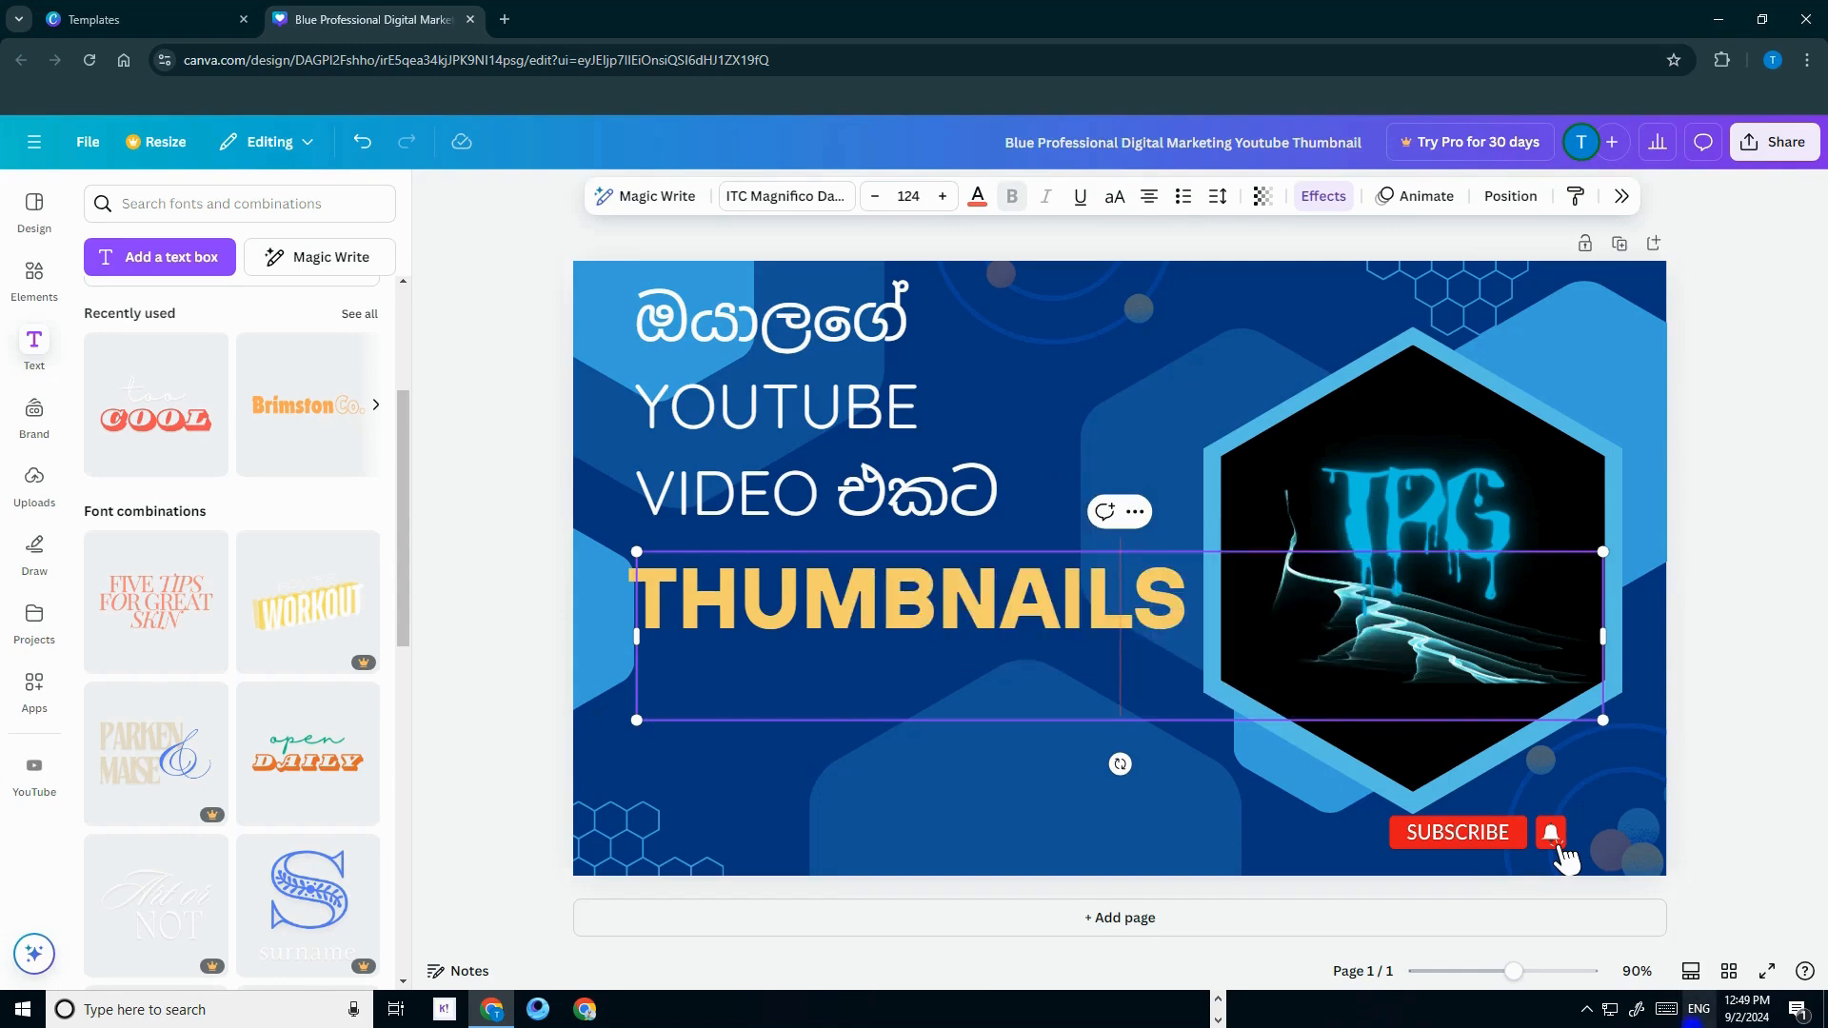
pyautogui.press('super+space')
pyautogui.write('එකක්')
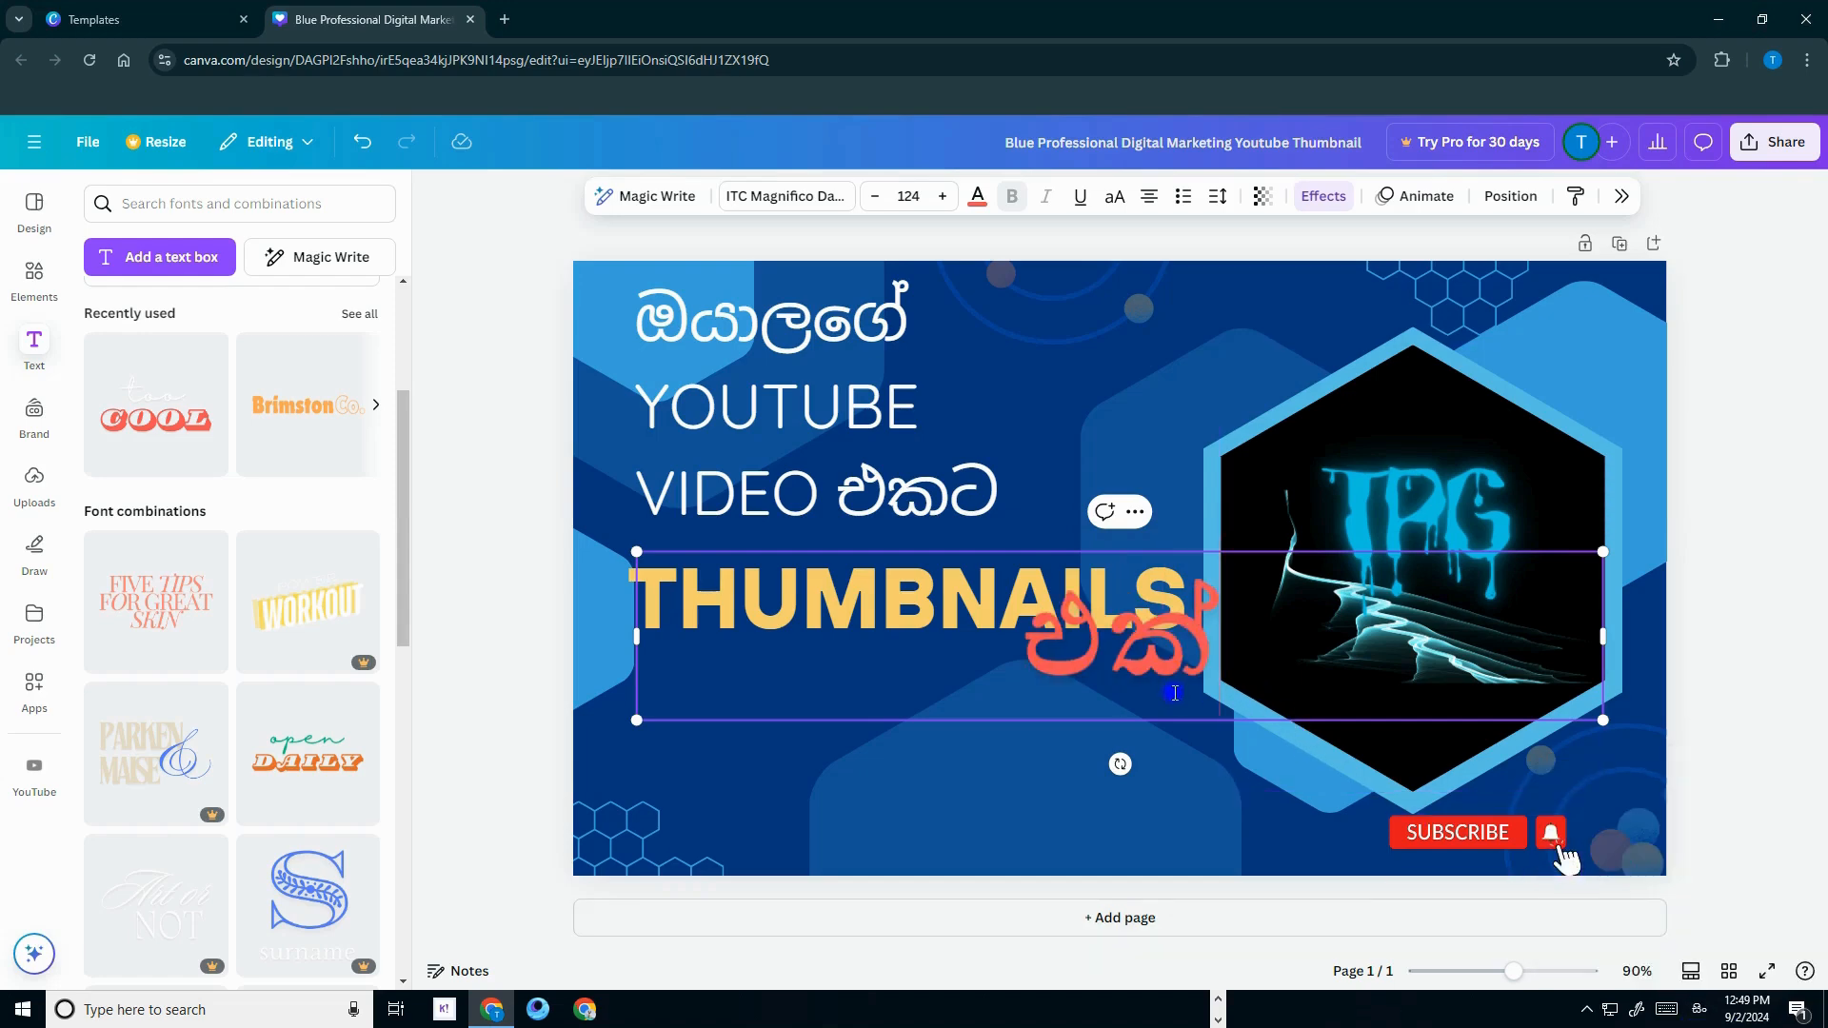
pyautogui.write(' හ')
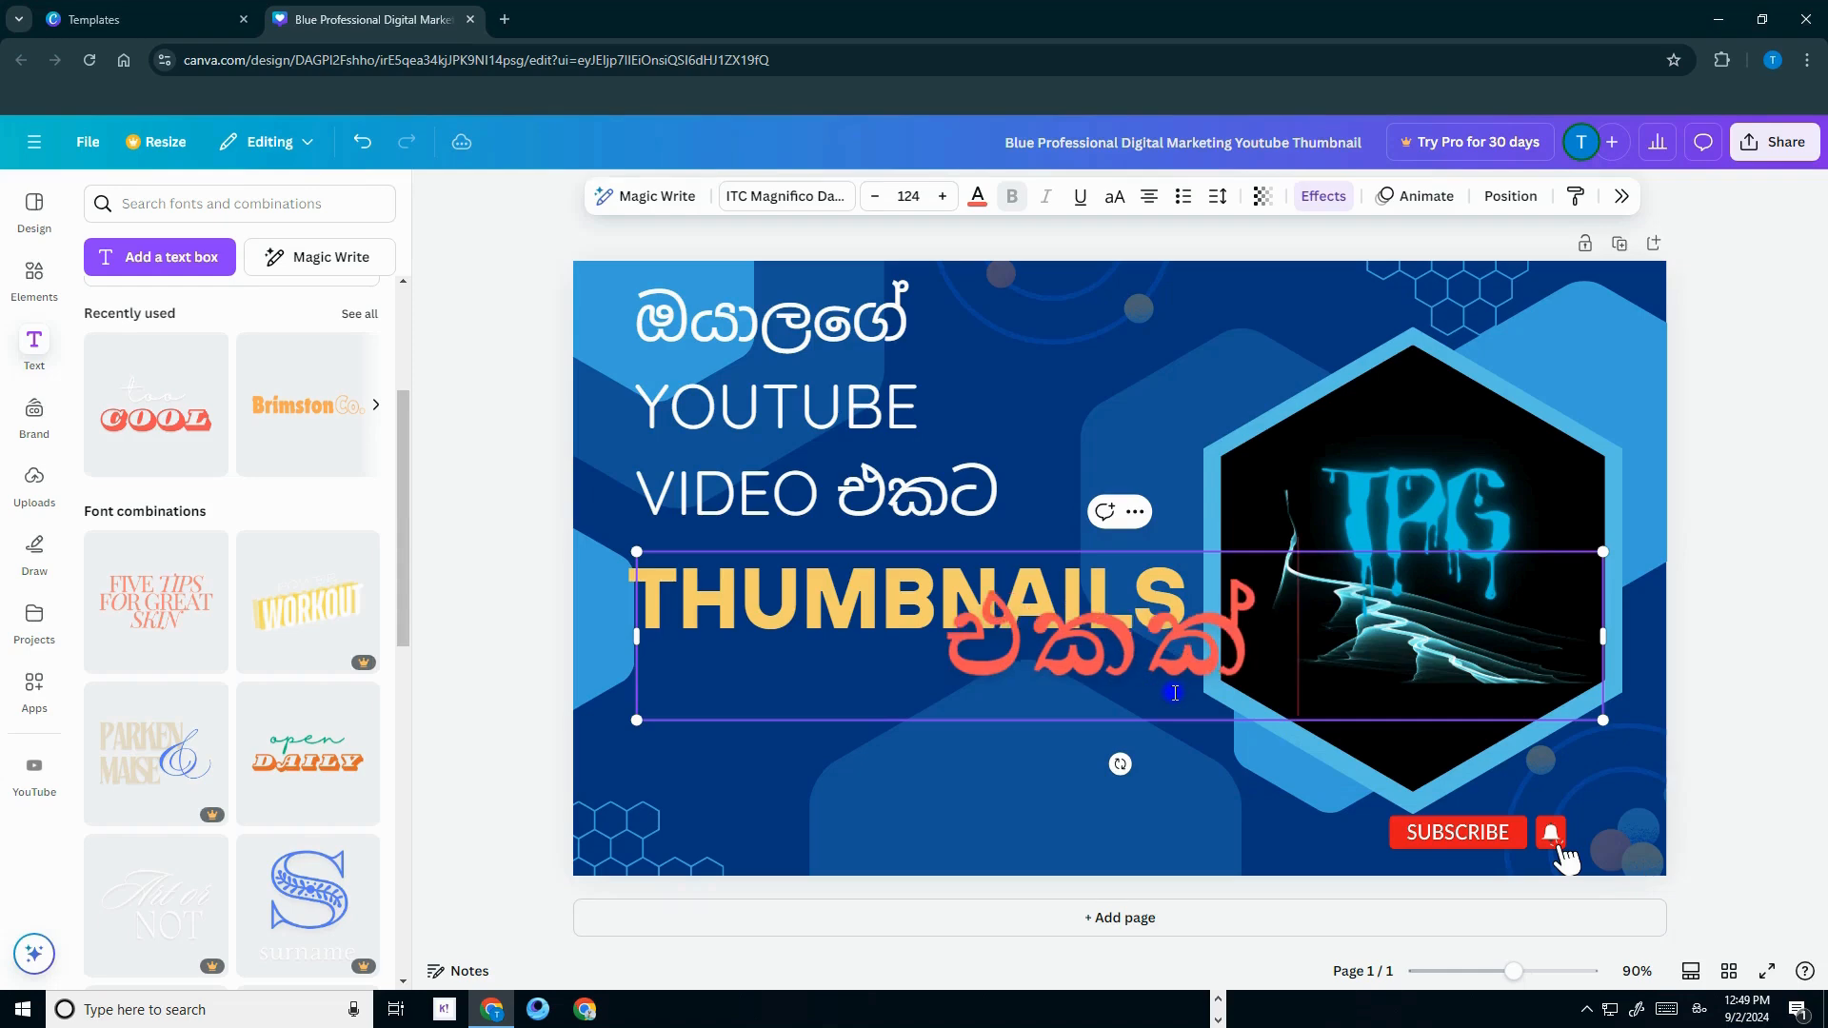
pyautogui.write('දමි')
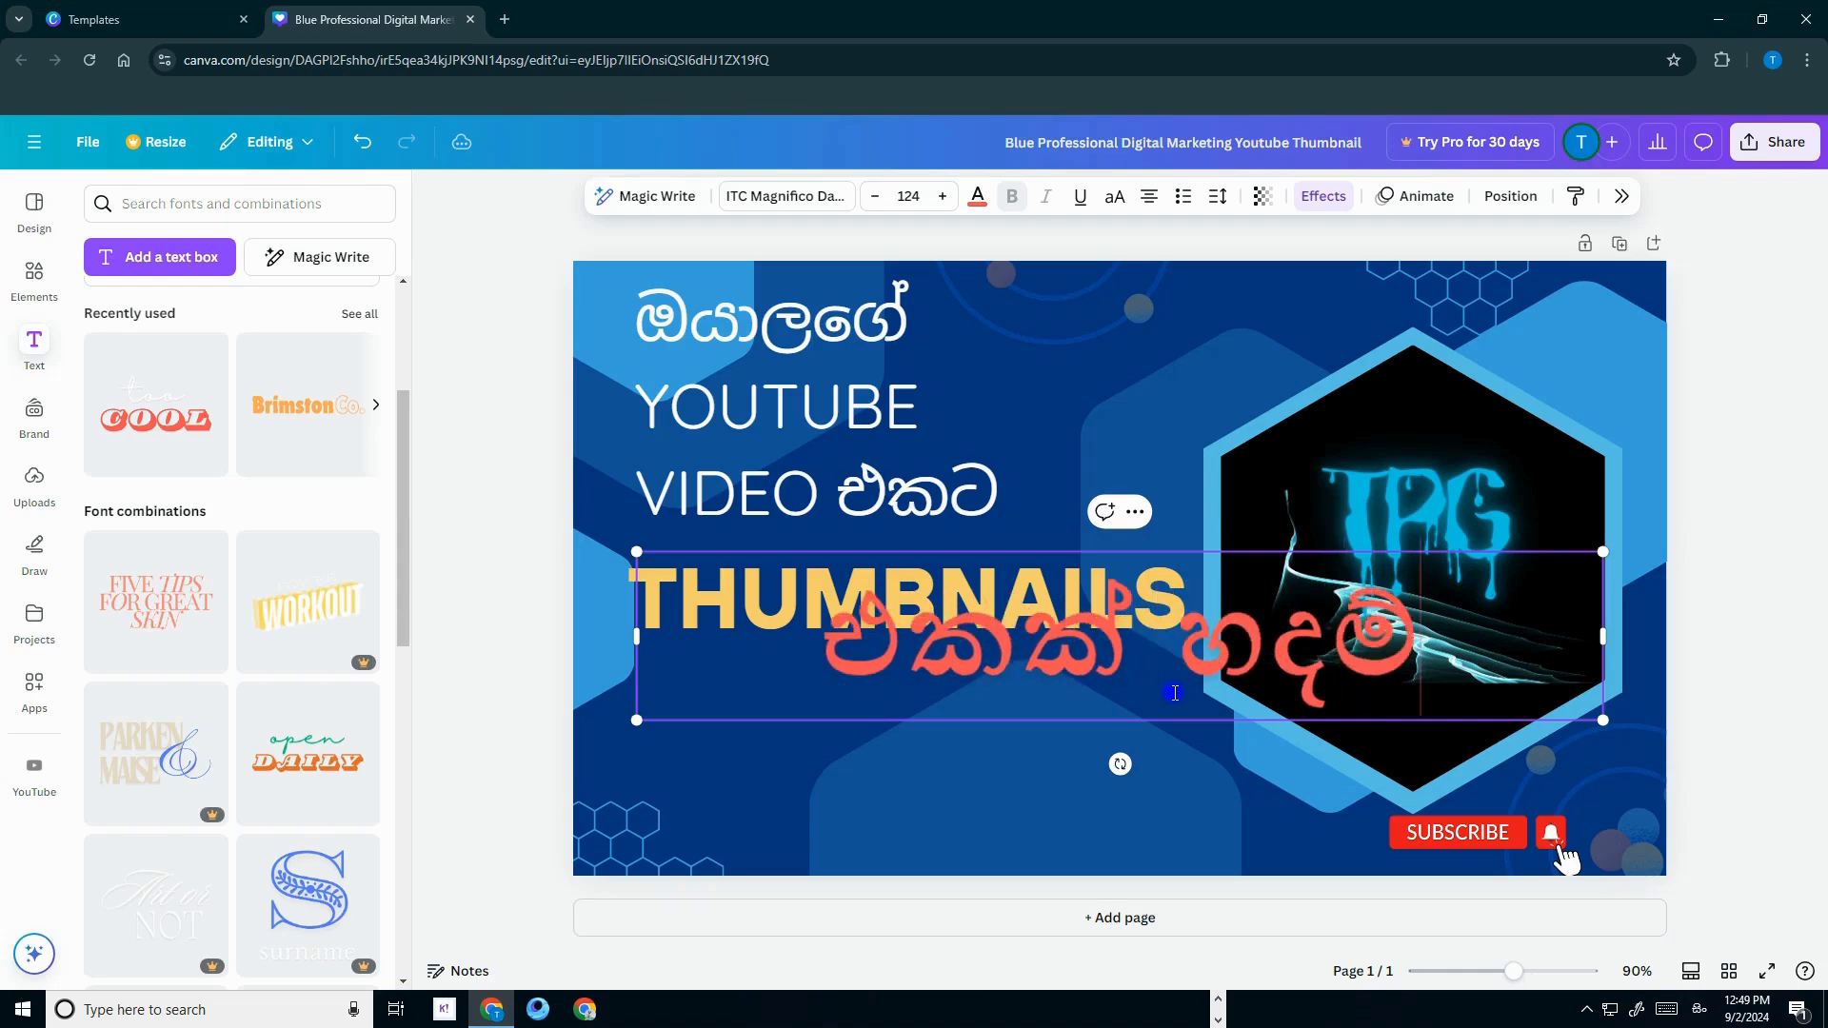
pyautogui.press('BackSpace')
pyautogui.write('ු')
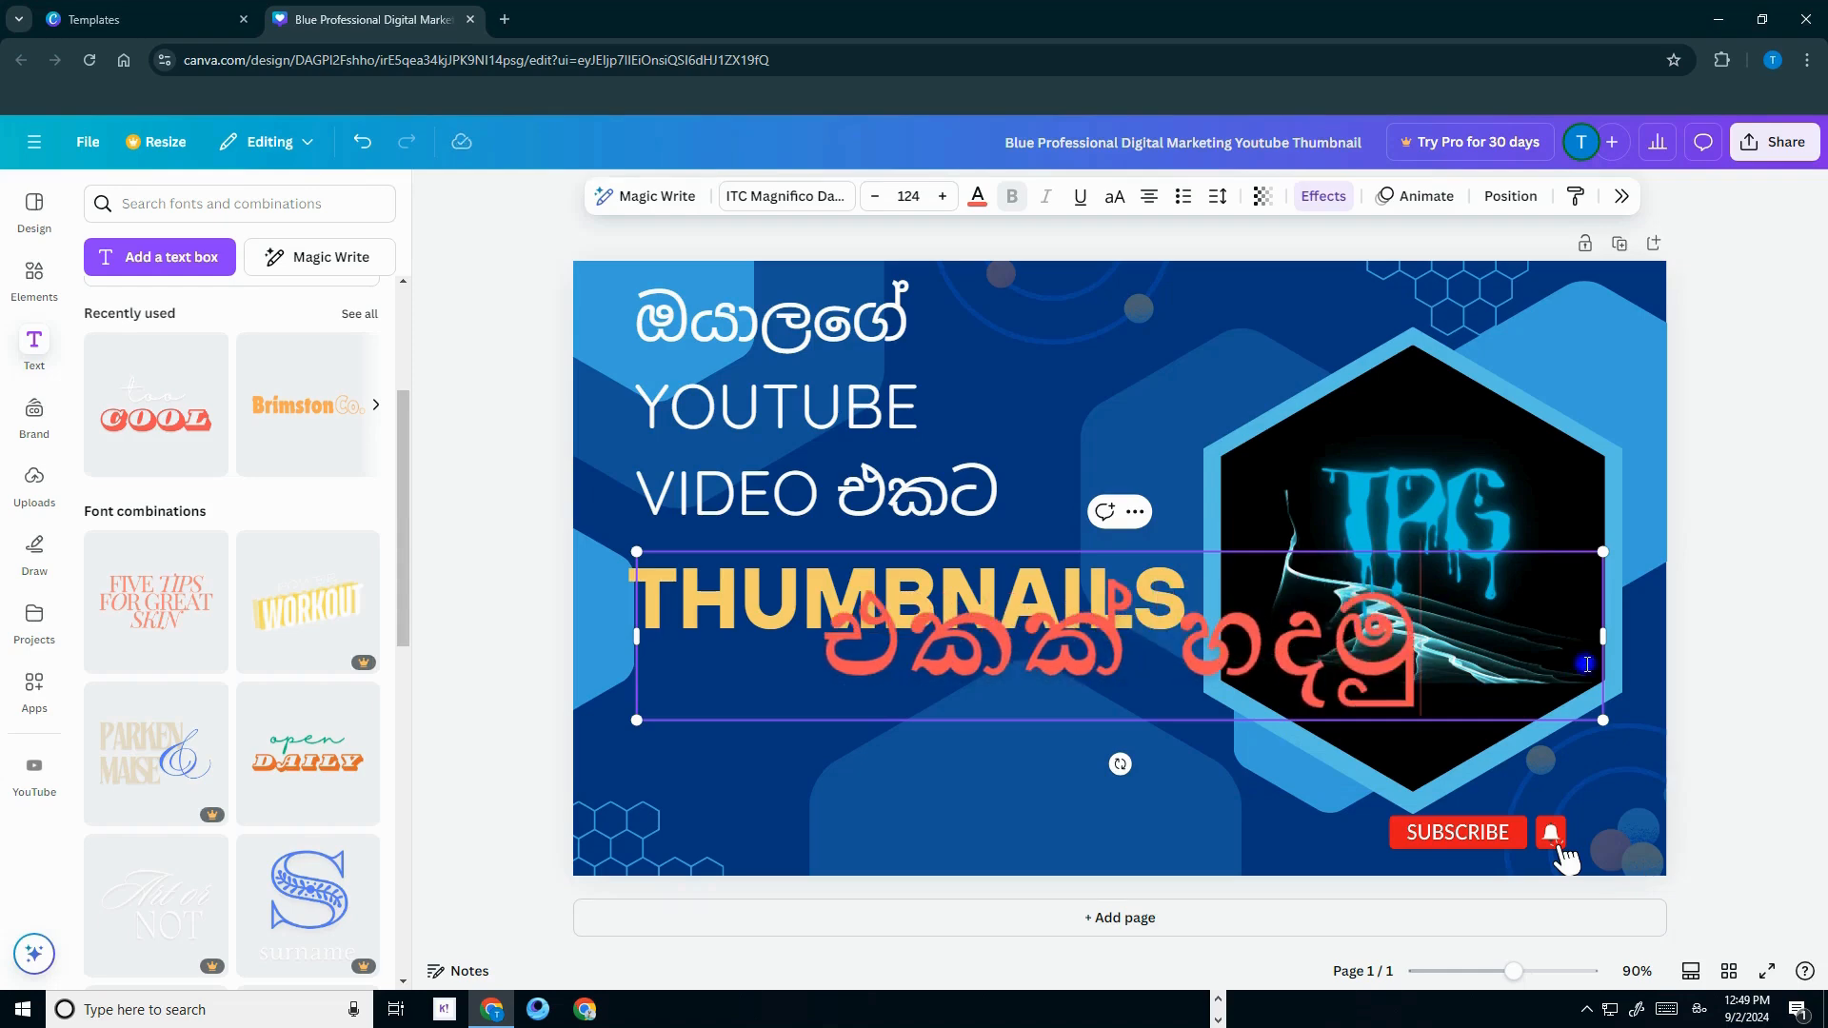
# Narrow the red Sinhala text box, scale its text down to size 107 and place it directly below the THUMBNAILS heading
pyautogui.moveTo(1604, 636); pyautogui.dragTo(1429, 659)
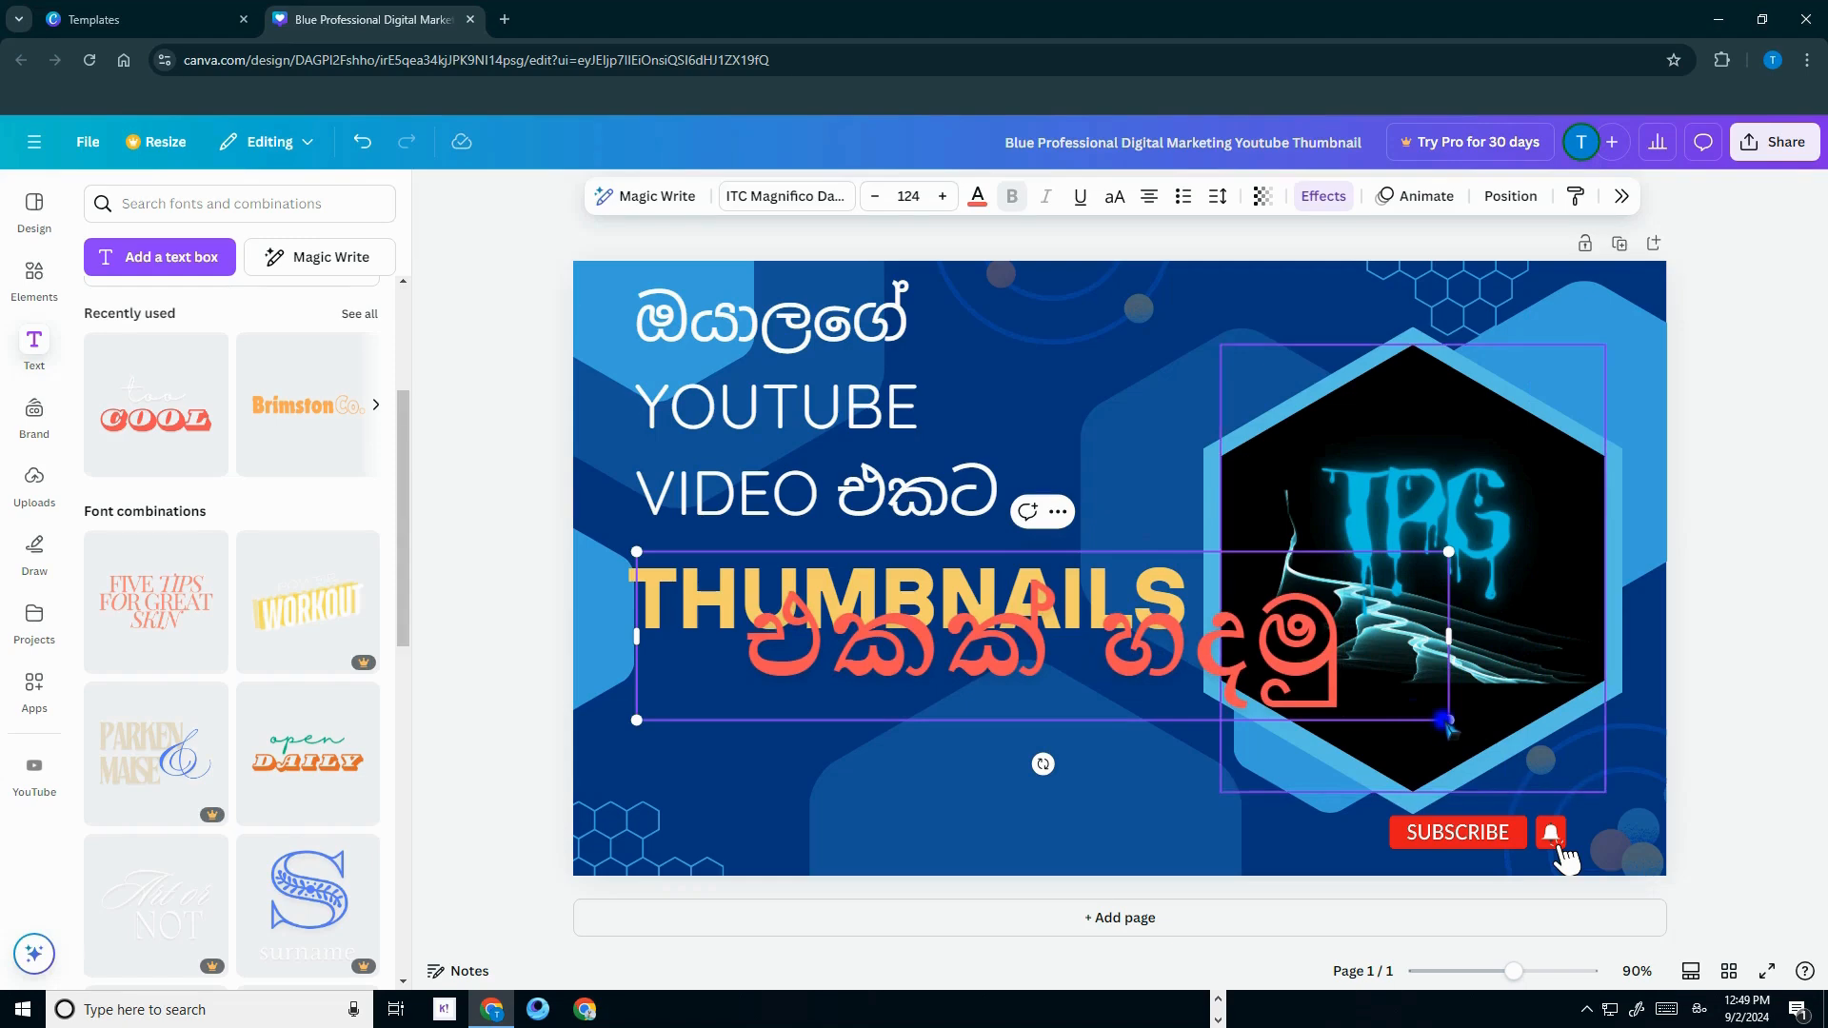
pyautogui.moveTo(1449, 720); pyautogui.dragTo(1337, 697)
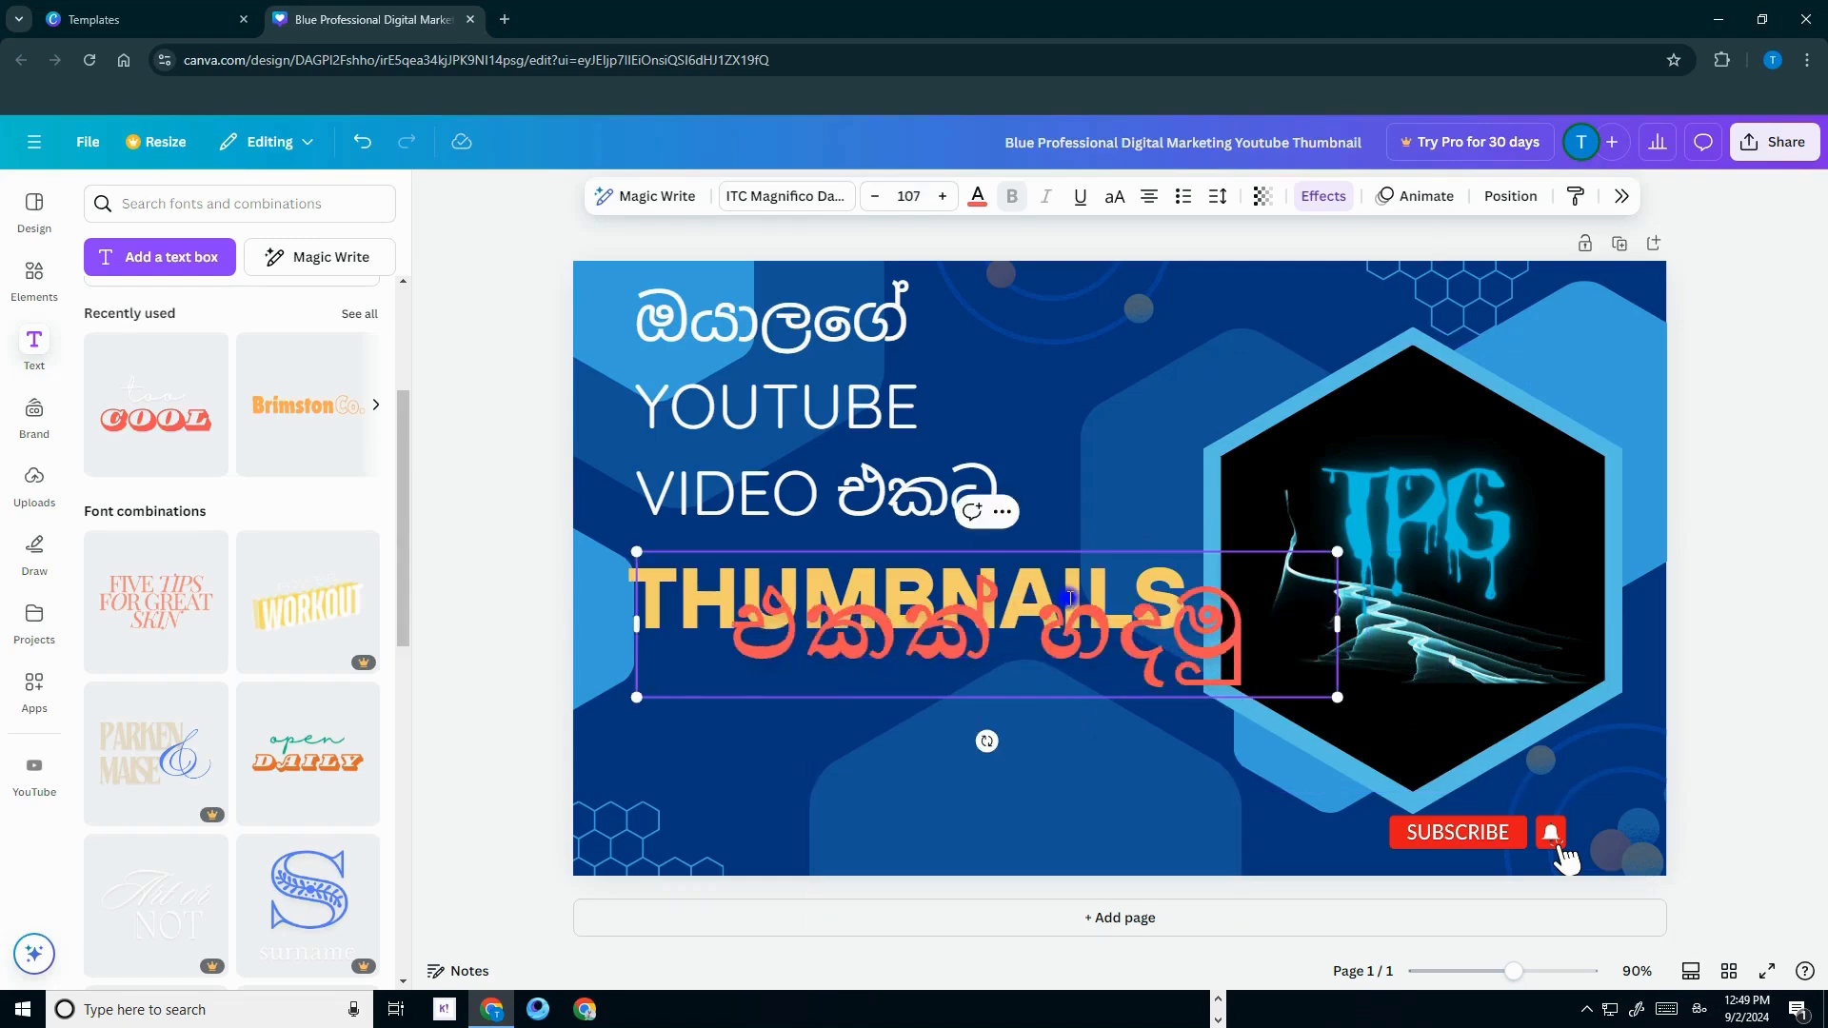
pyautogui.click(1095, 464)
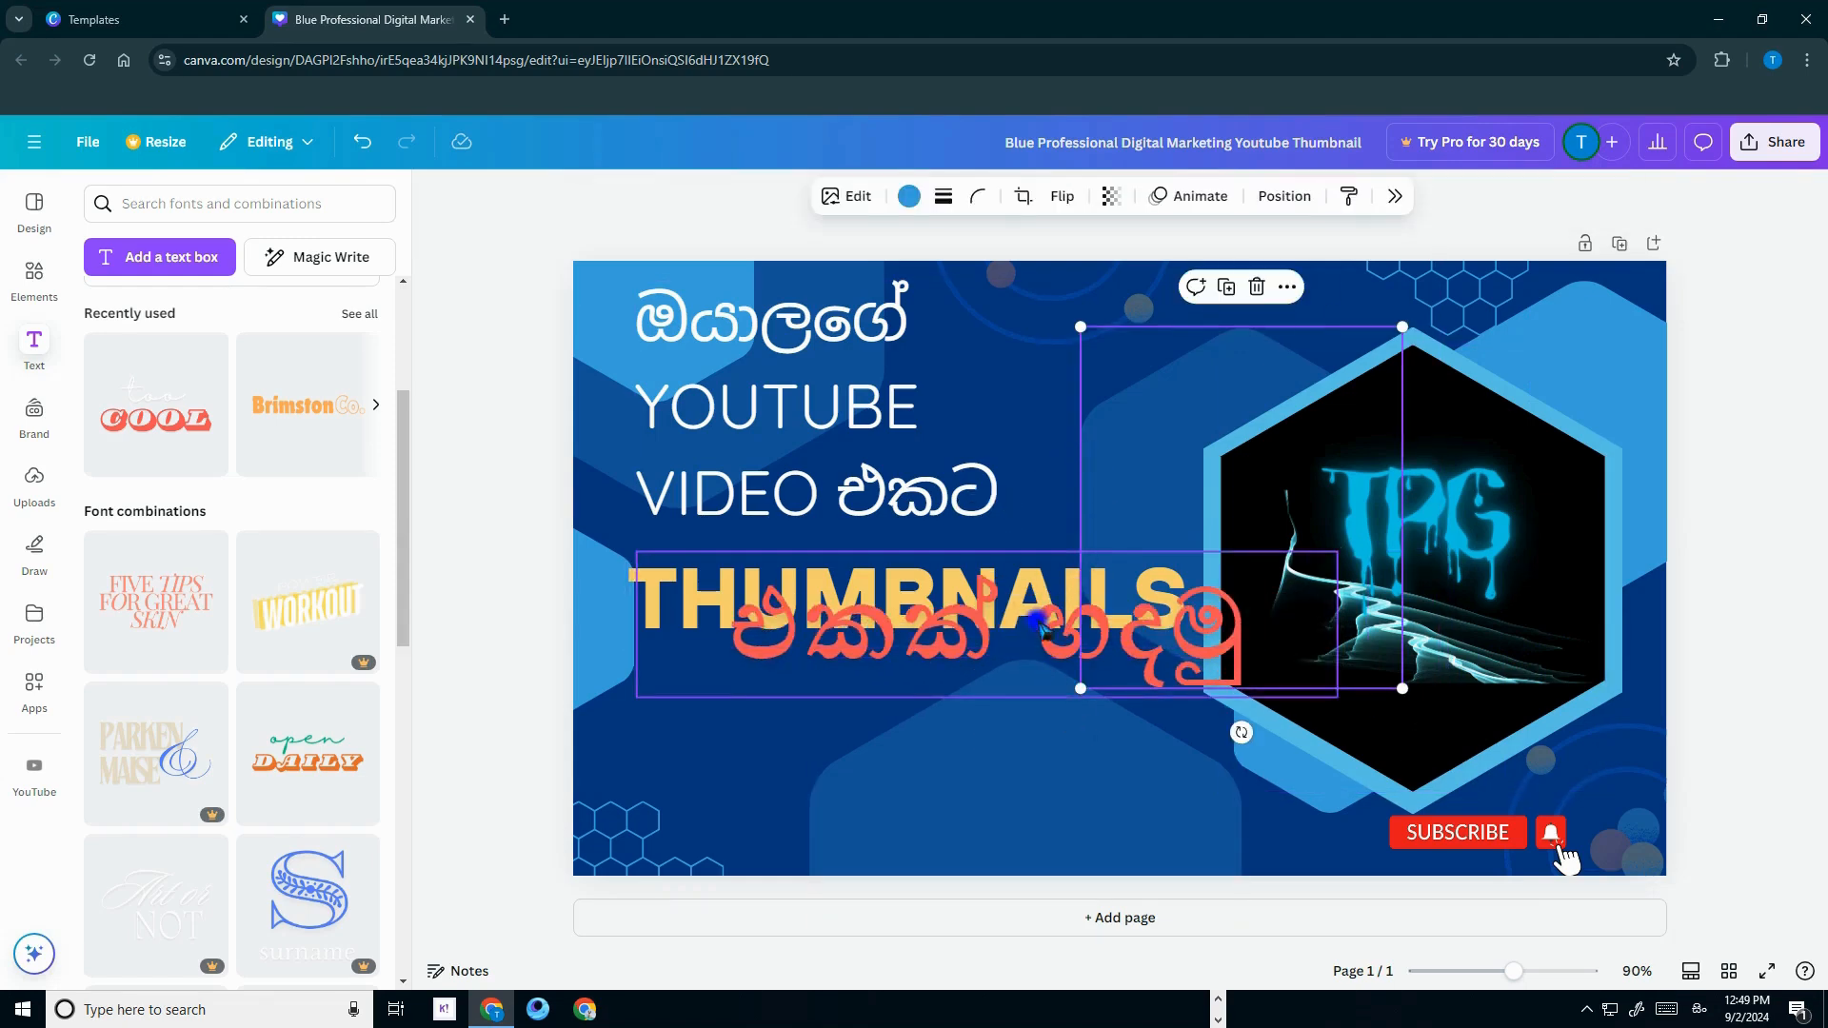
pyautogui.moveTo(1037, 629); pyautogui.dragTo(919, 715)
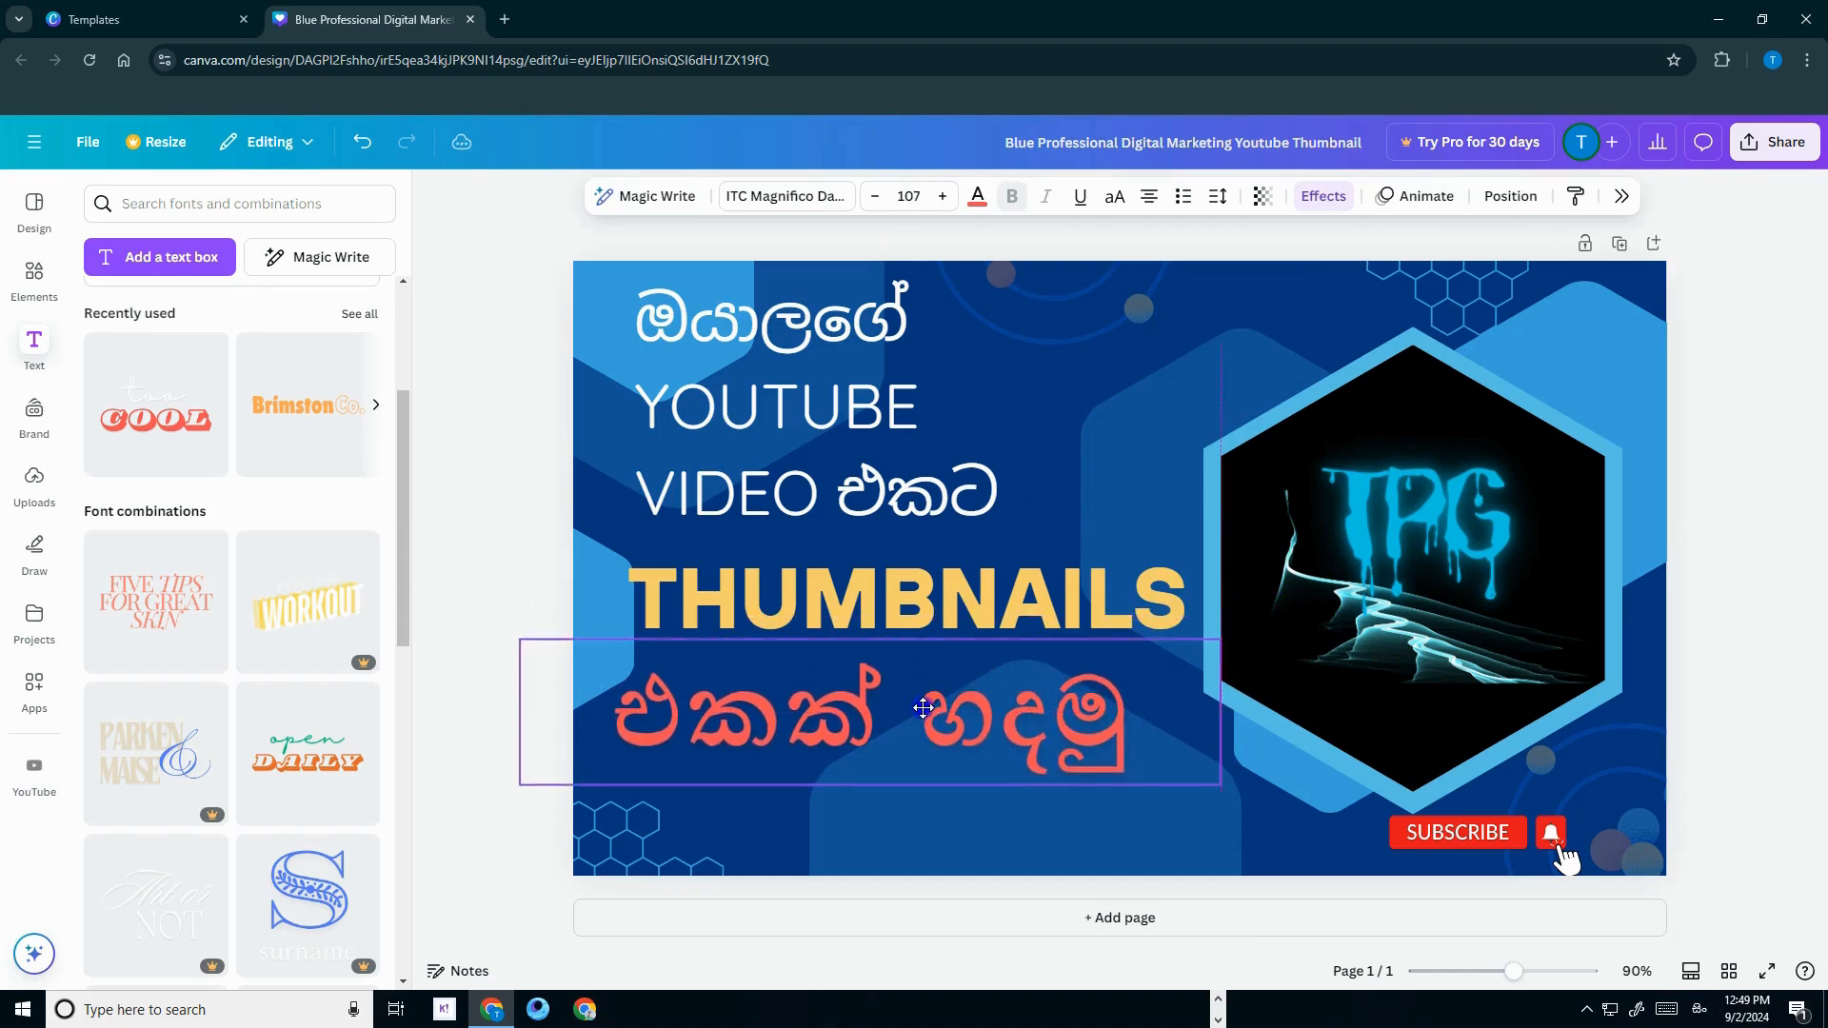
pyautogui.click(1718, 612)
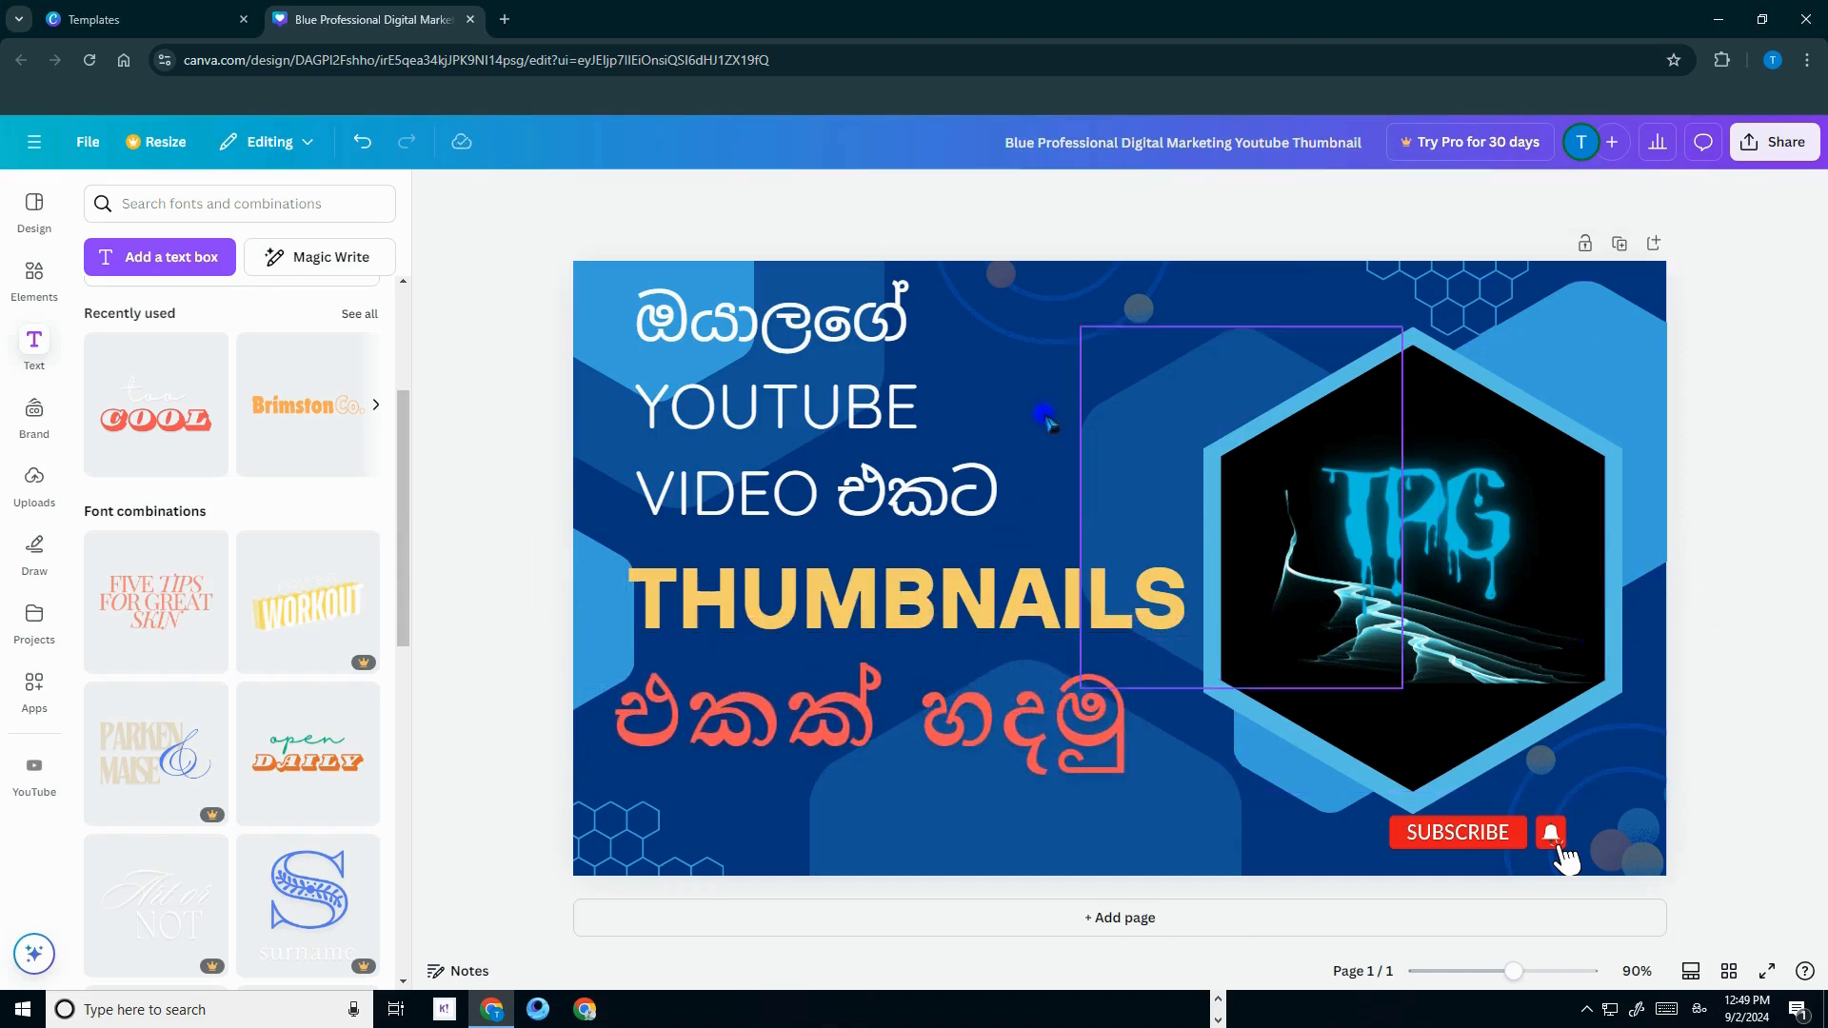
# Open the elements library search, leave it empty and switch the keyboard input language back to English
pyautogui.click(34, 276)
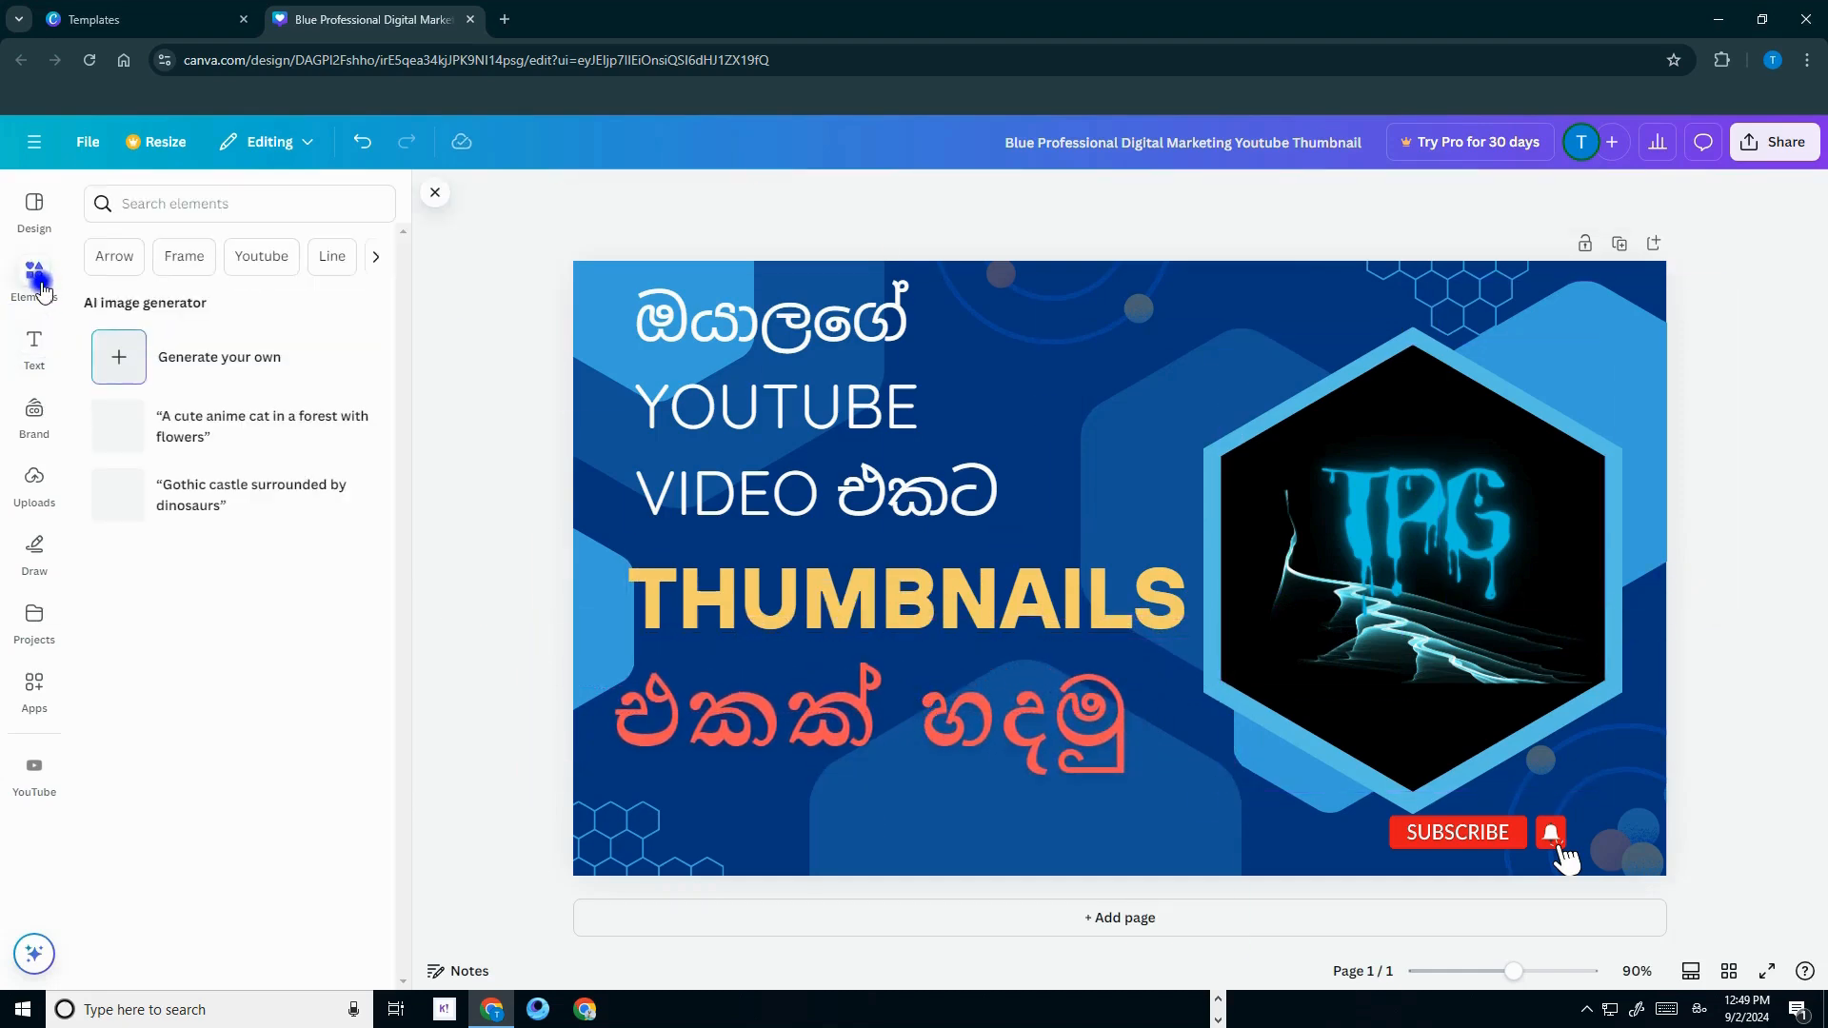
pyautogui.click(235, 203)
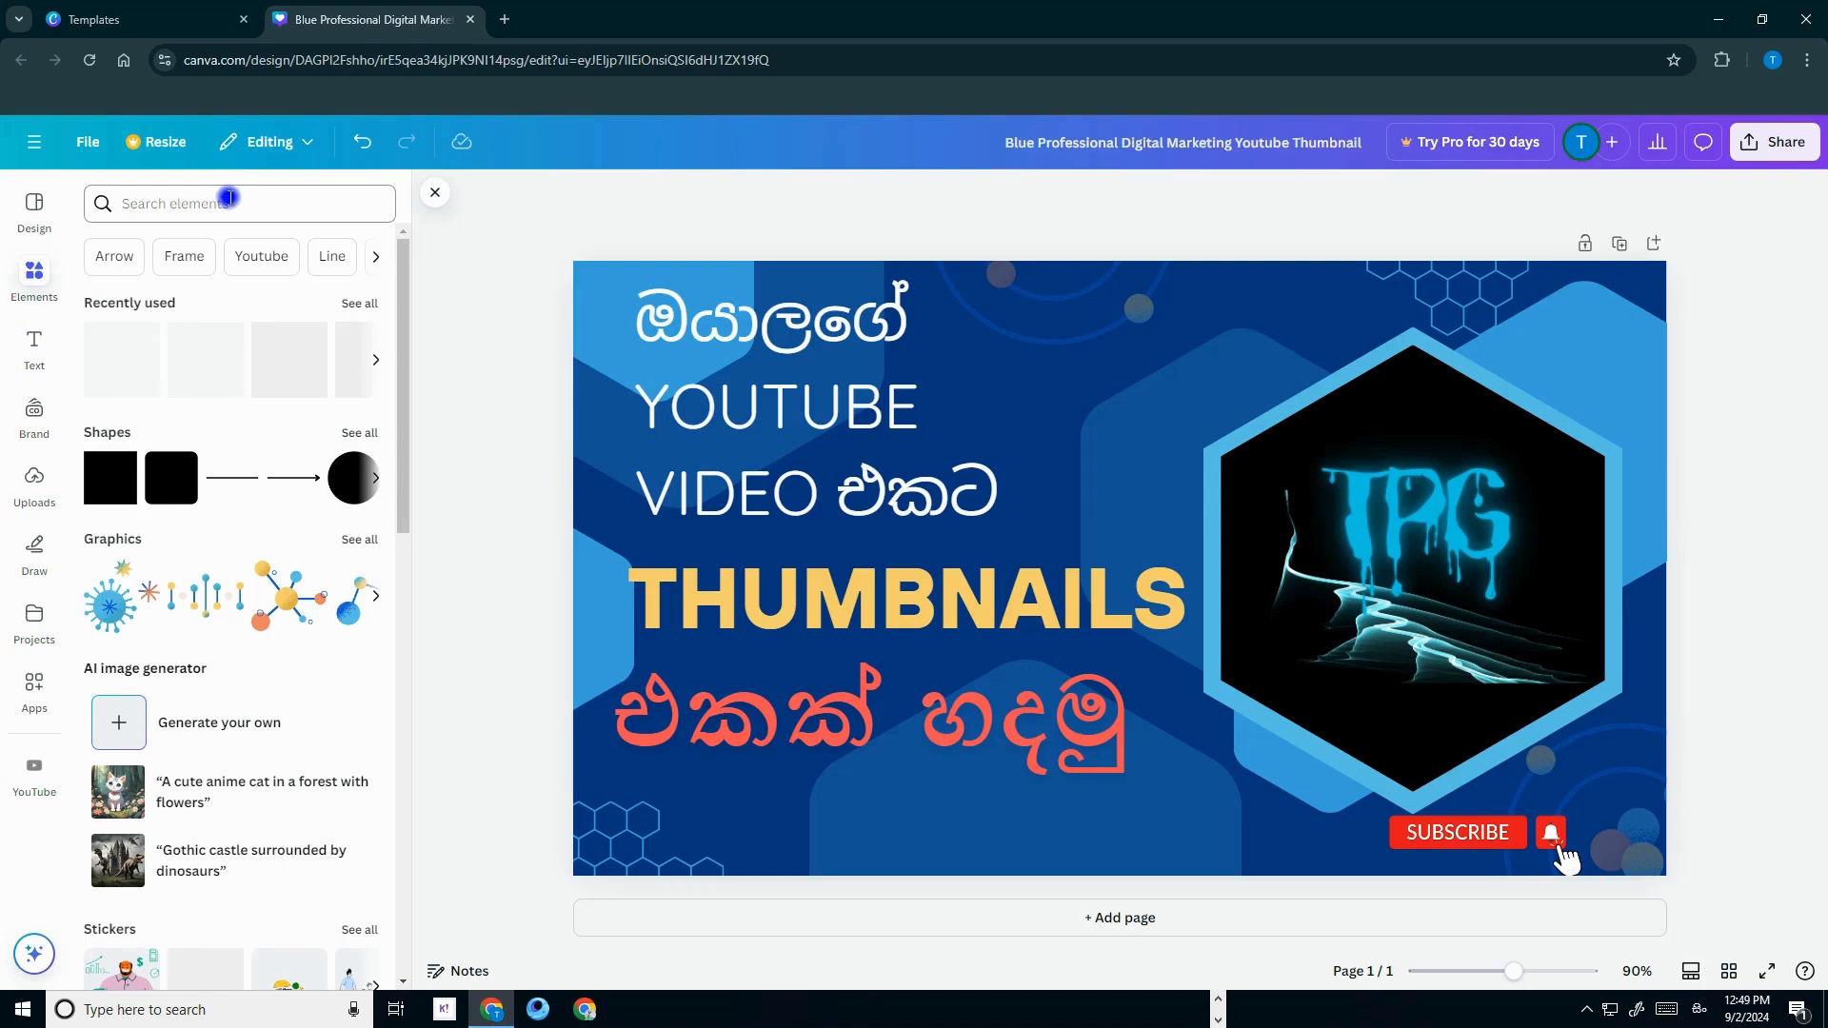
pyautogui.click(222, 200)
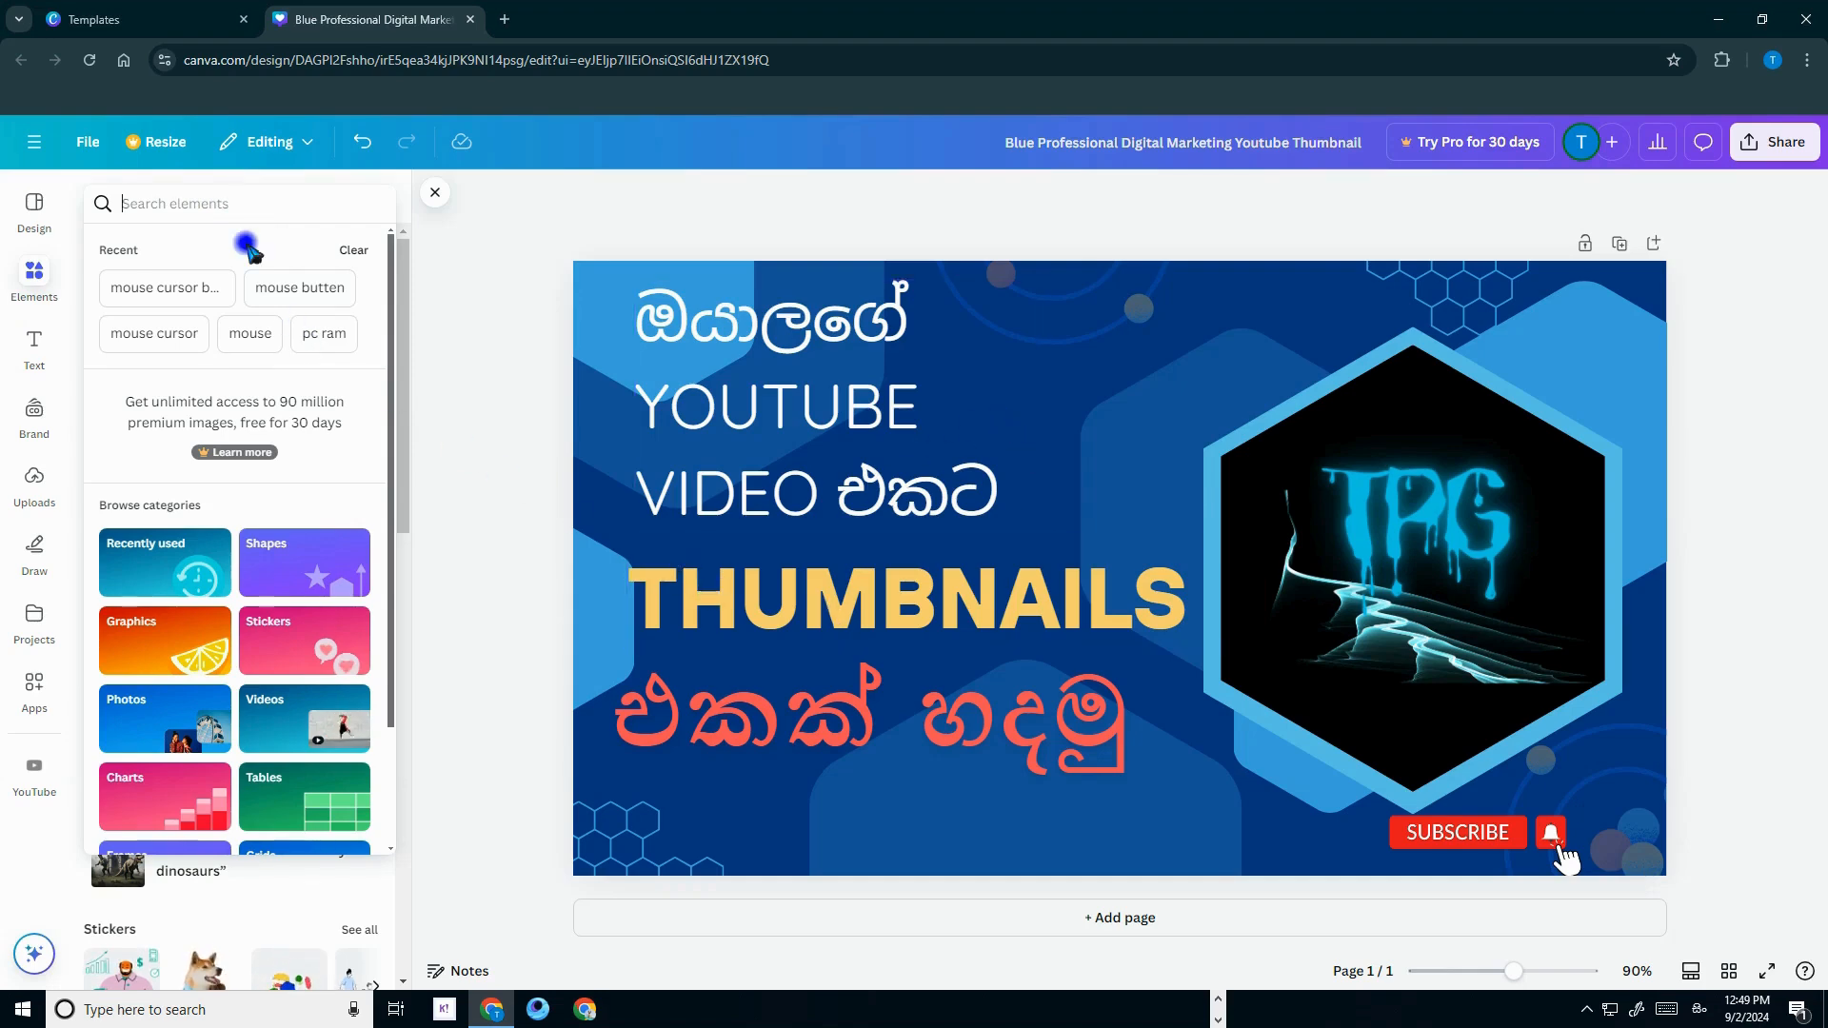
pyautogui.write('ඔයාල')
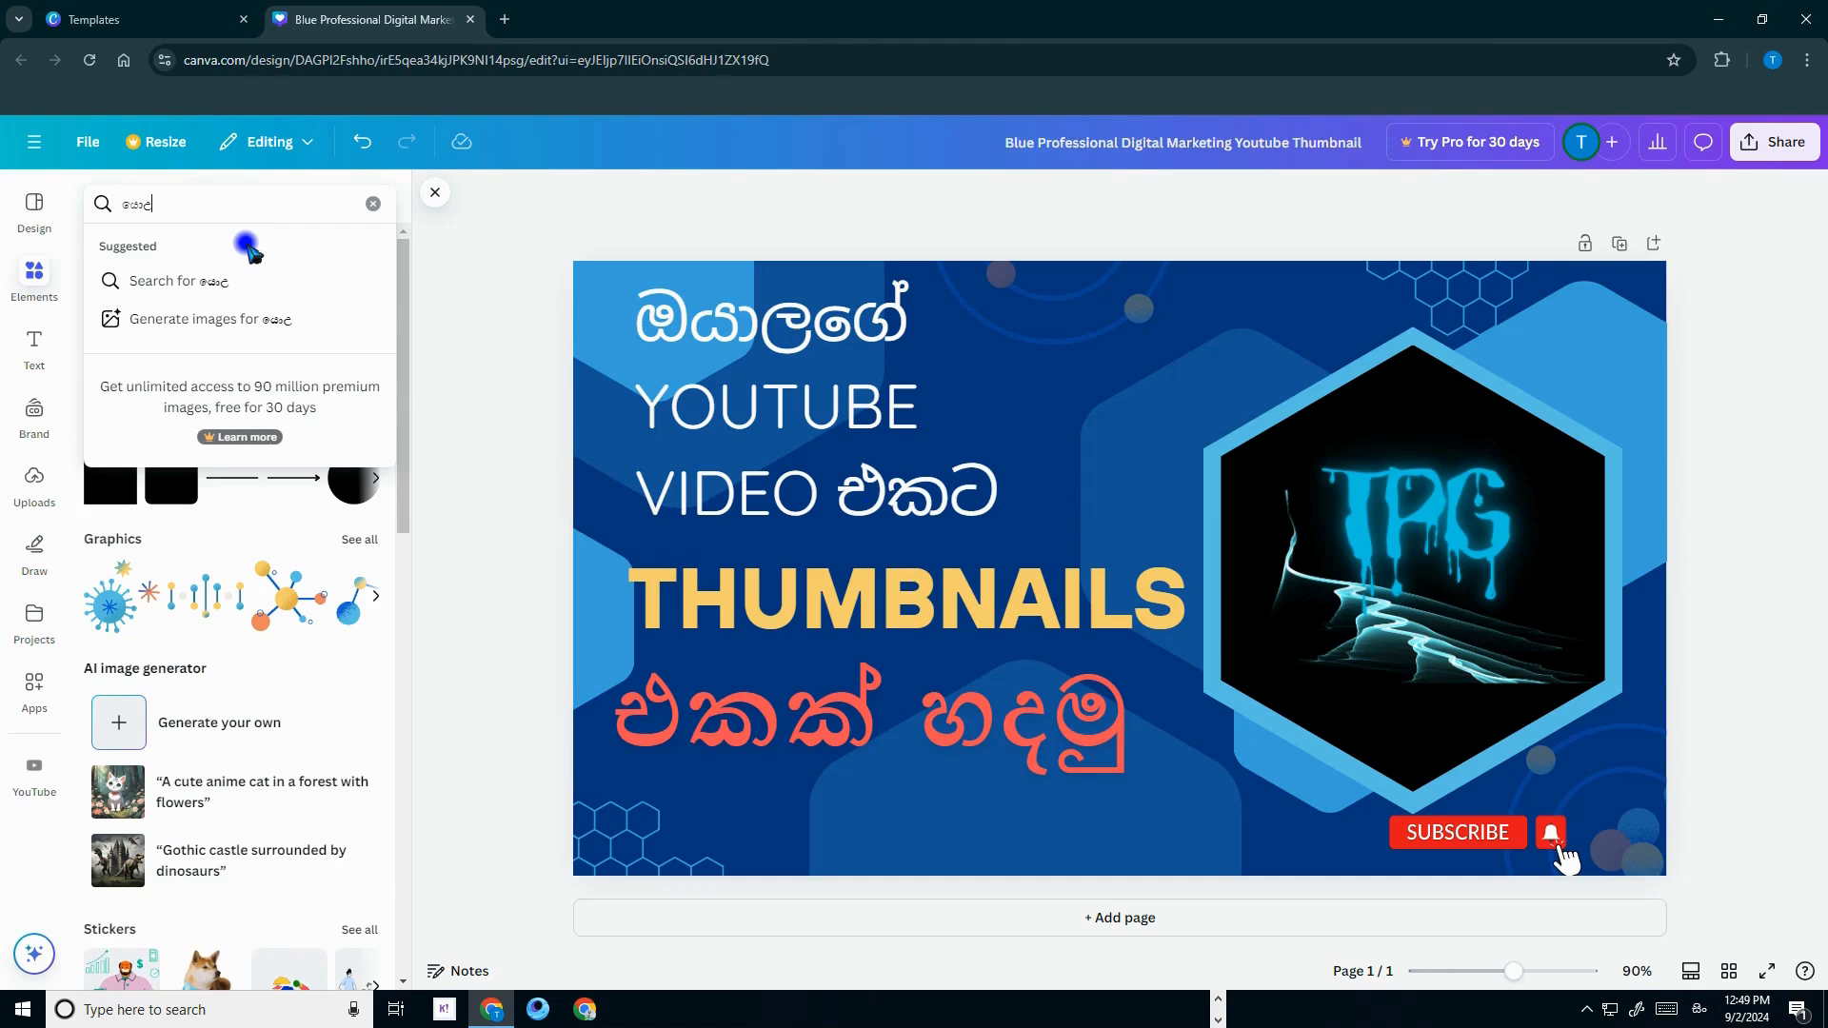
pyautogui.press('BackSpace')
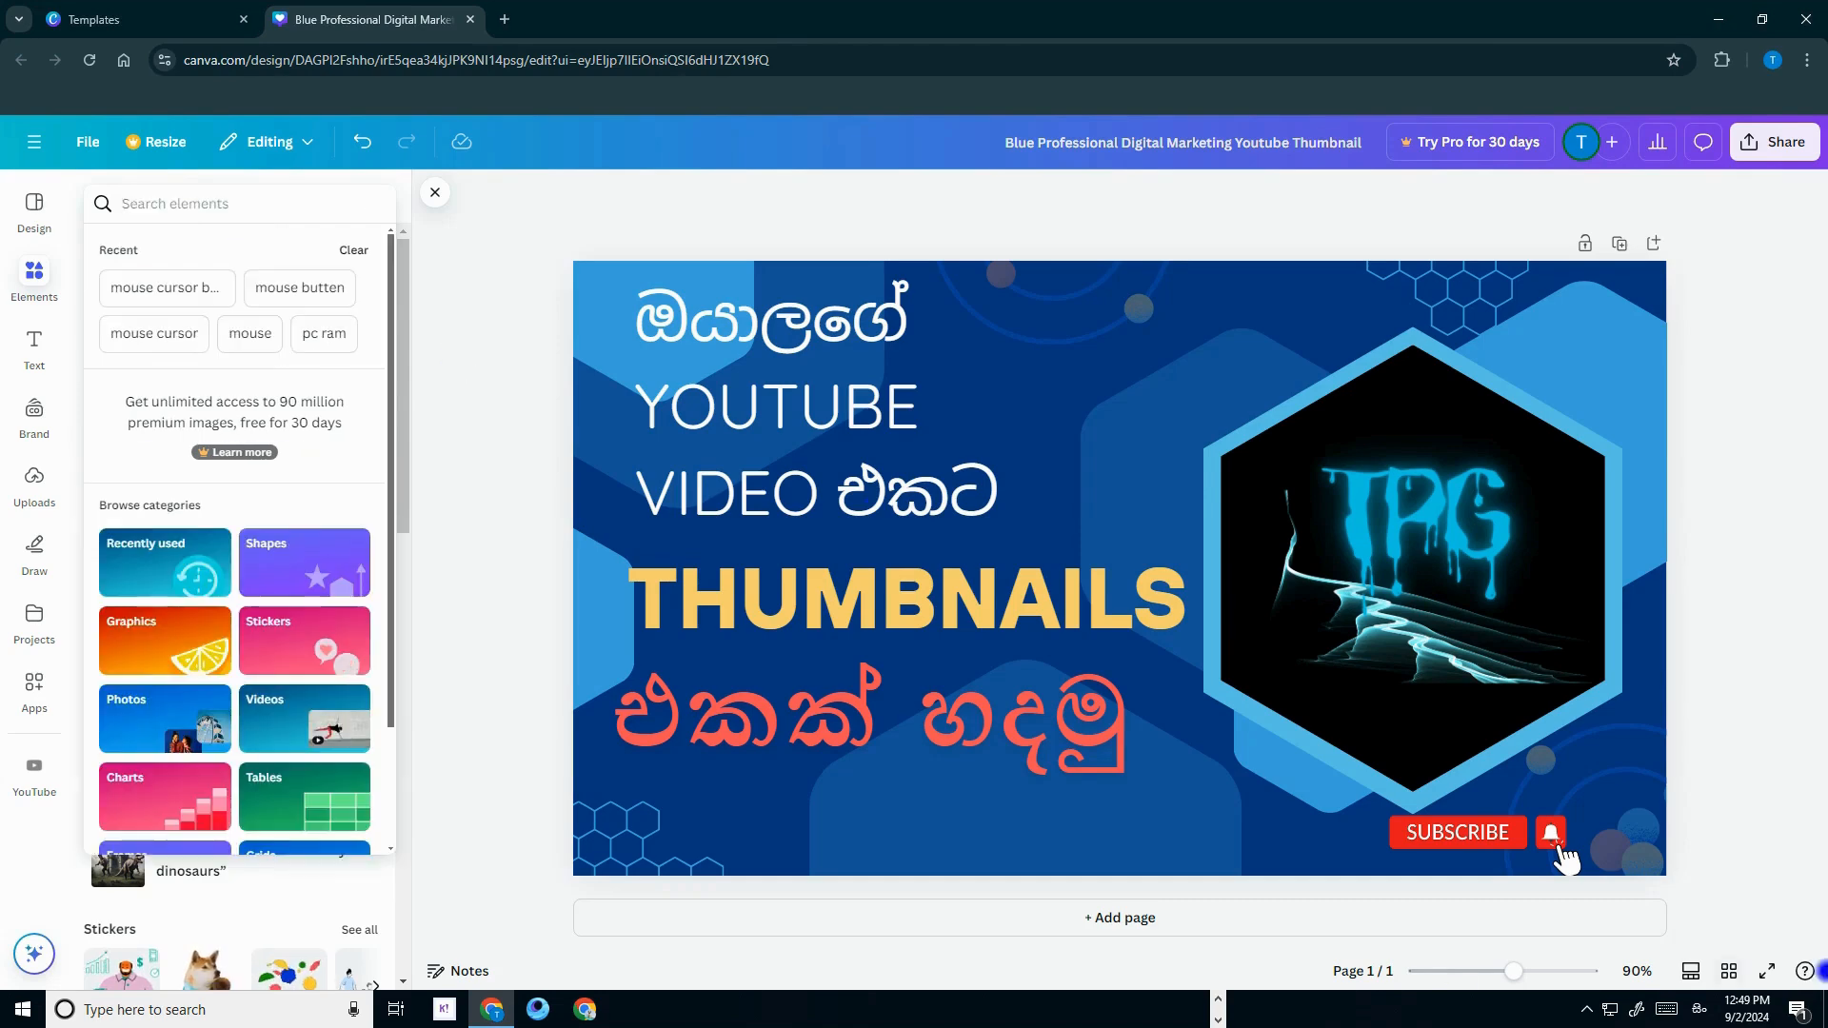
pyautogui.click(1699, 1012)
pyautogui.click(1657, 786)
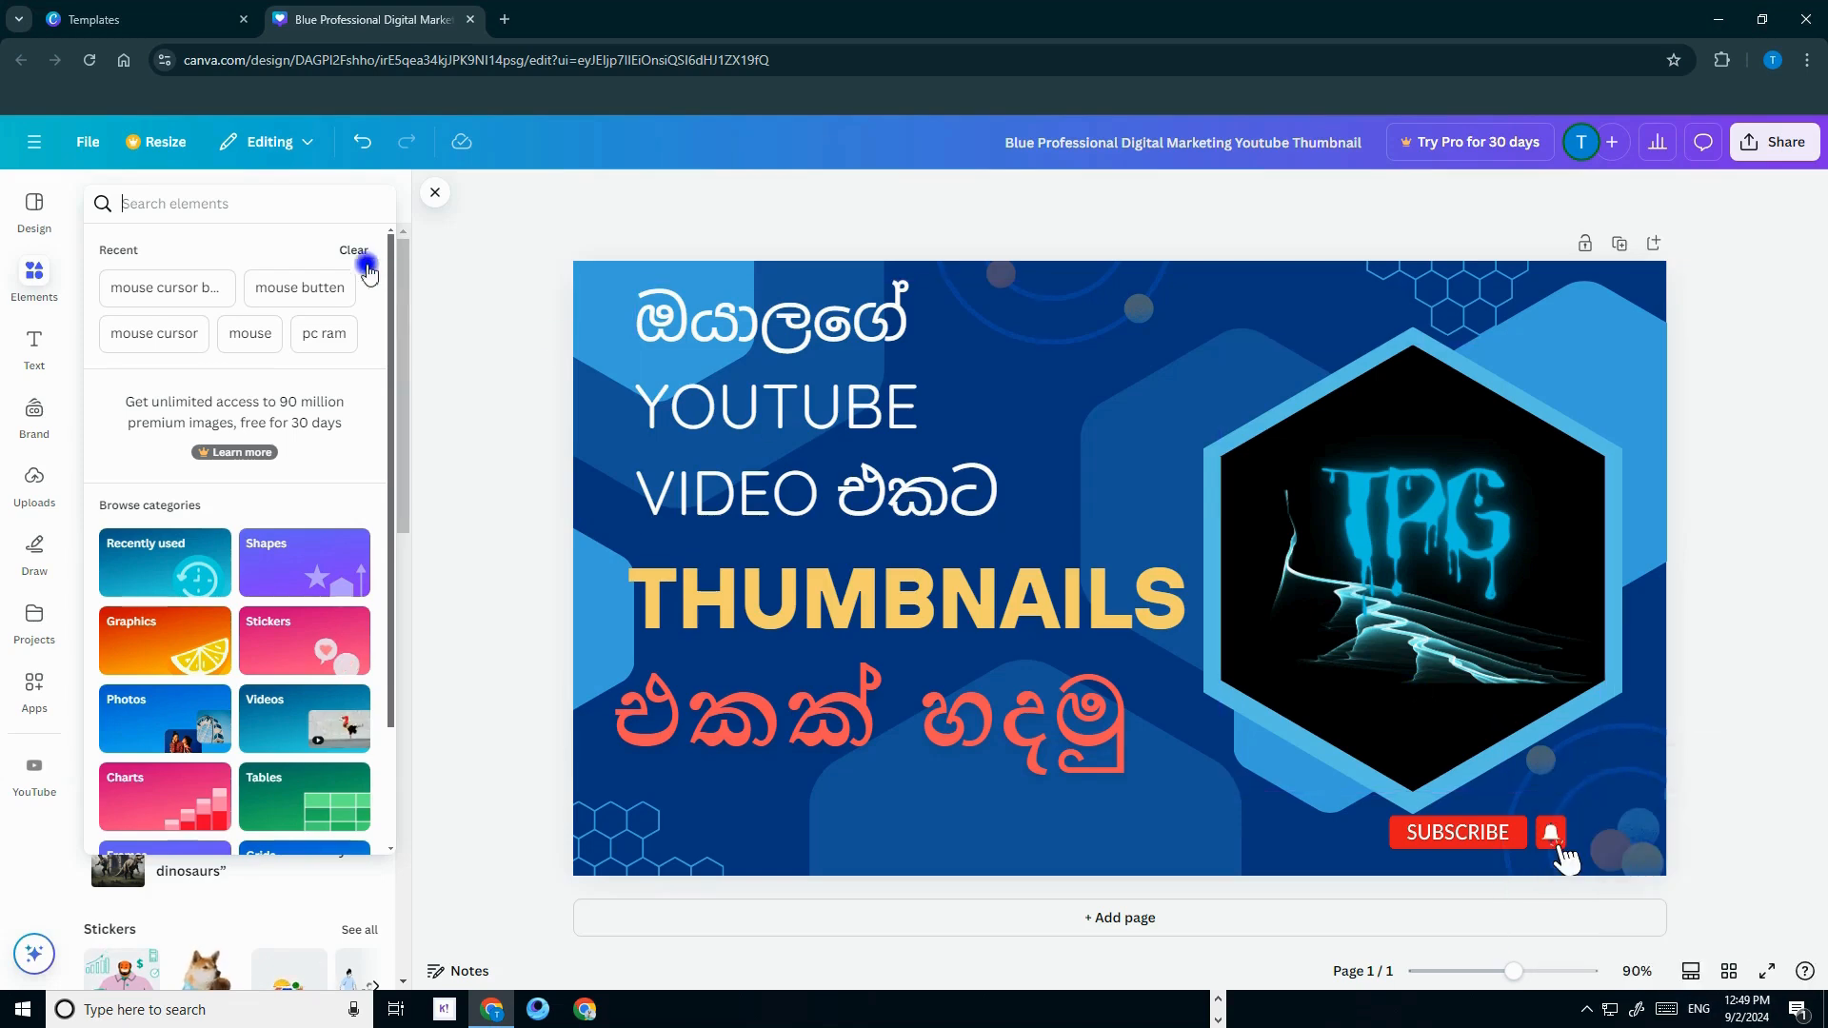
# Search the elements library for "Youtube" and show all matching graphics
pyautogui.click(195, 206)
pyautogui.write('you')
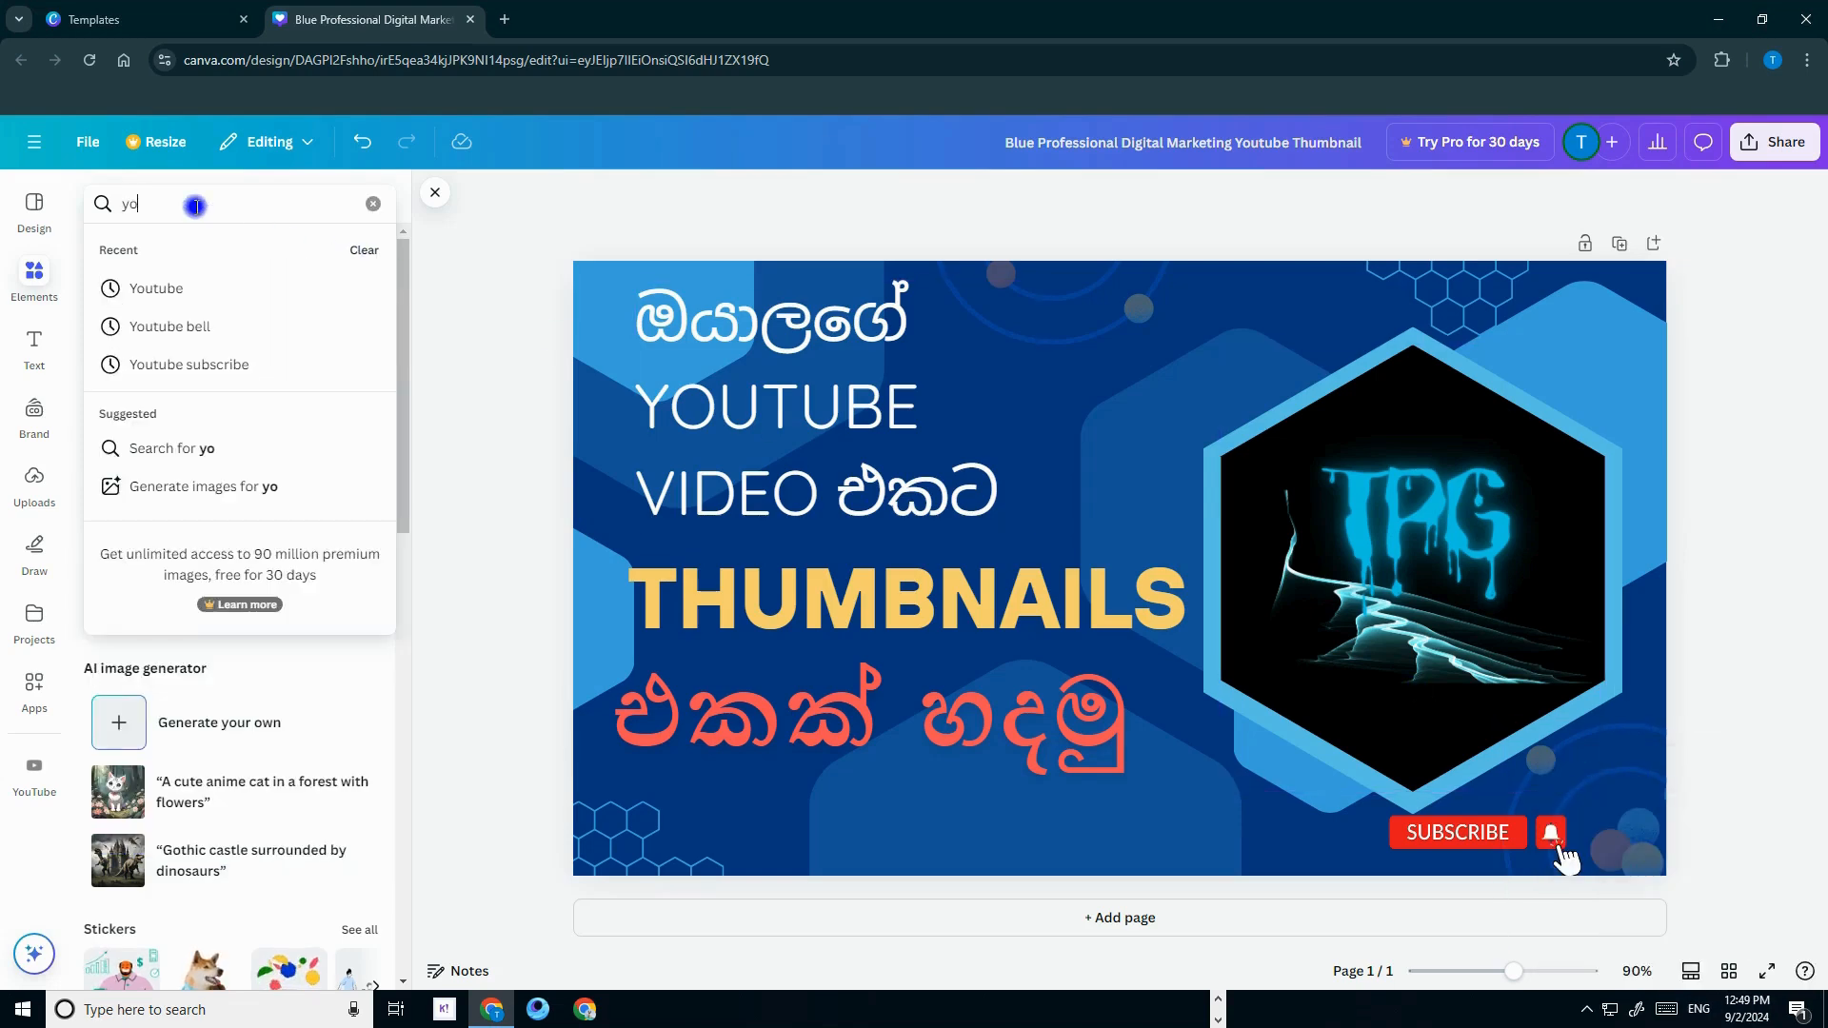
pyautogui.click(184, 295)
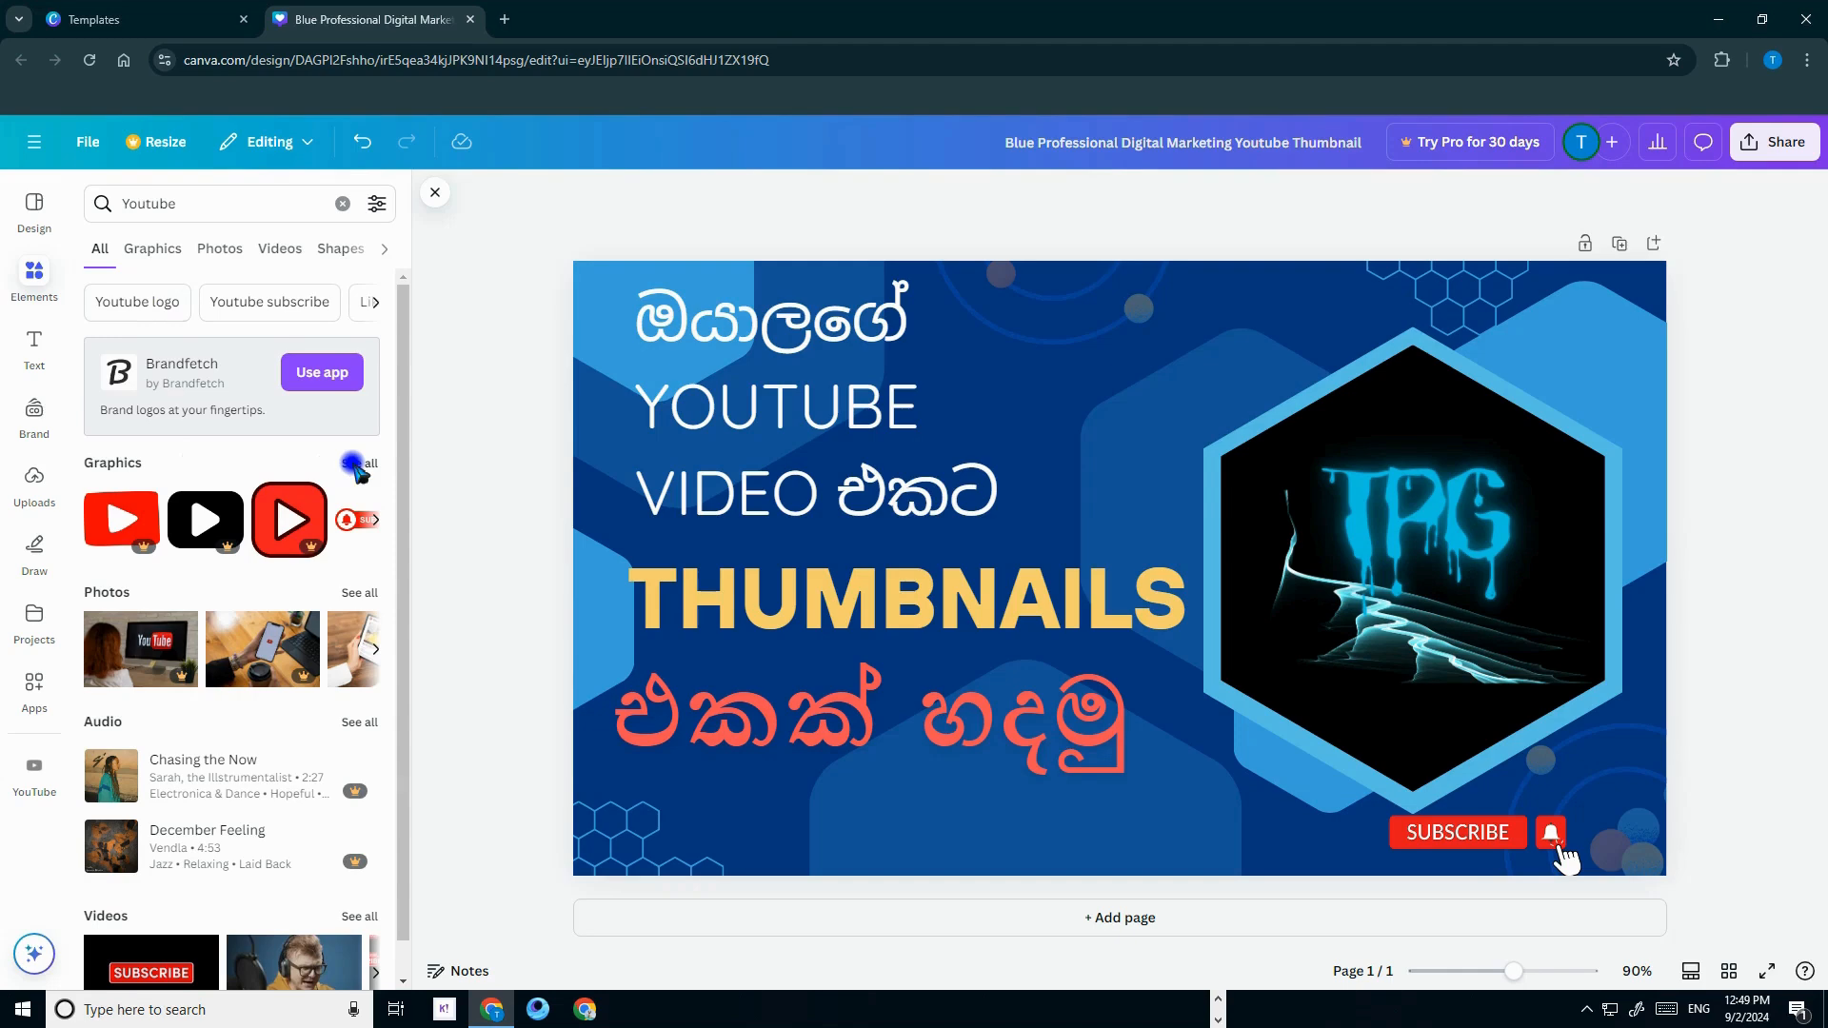
pyautogui.click(356, 465)
# Browse the Youtube graphics results for a suitable free play-button icon
pyautogui.scroll(-3, 267, 500)
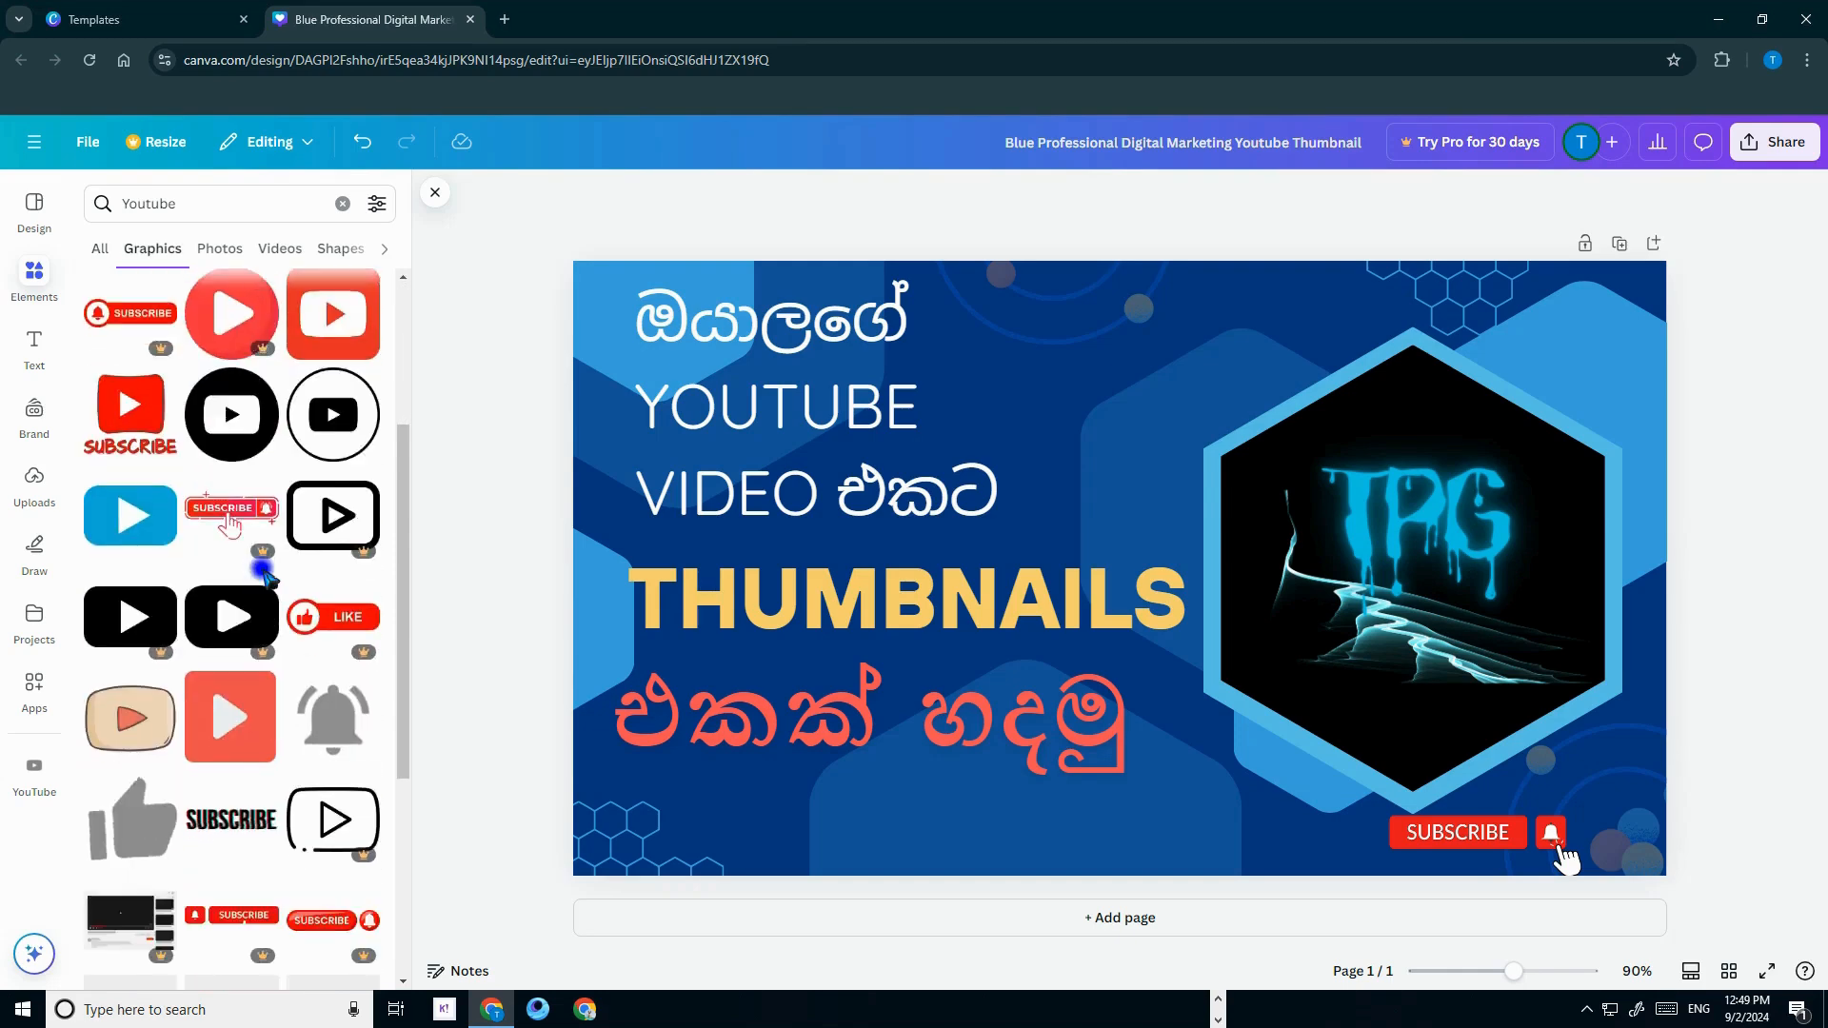
pyautogui.scroll(-3, 267, 492)
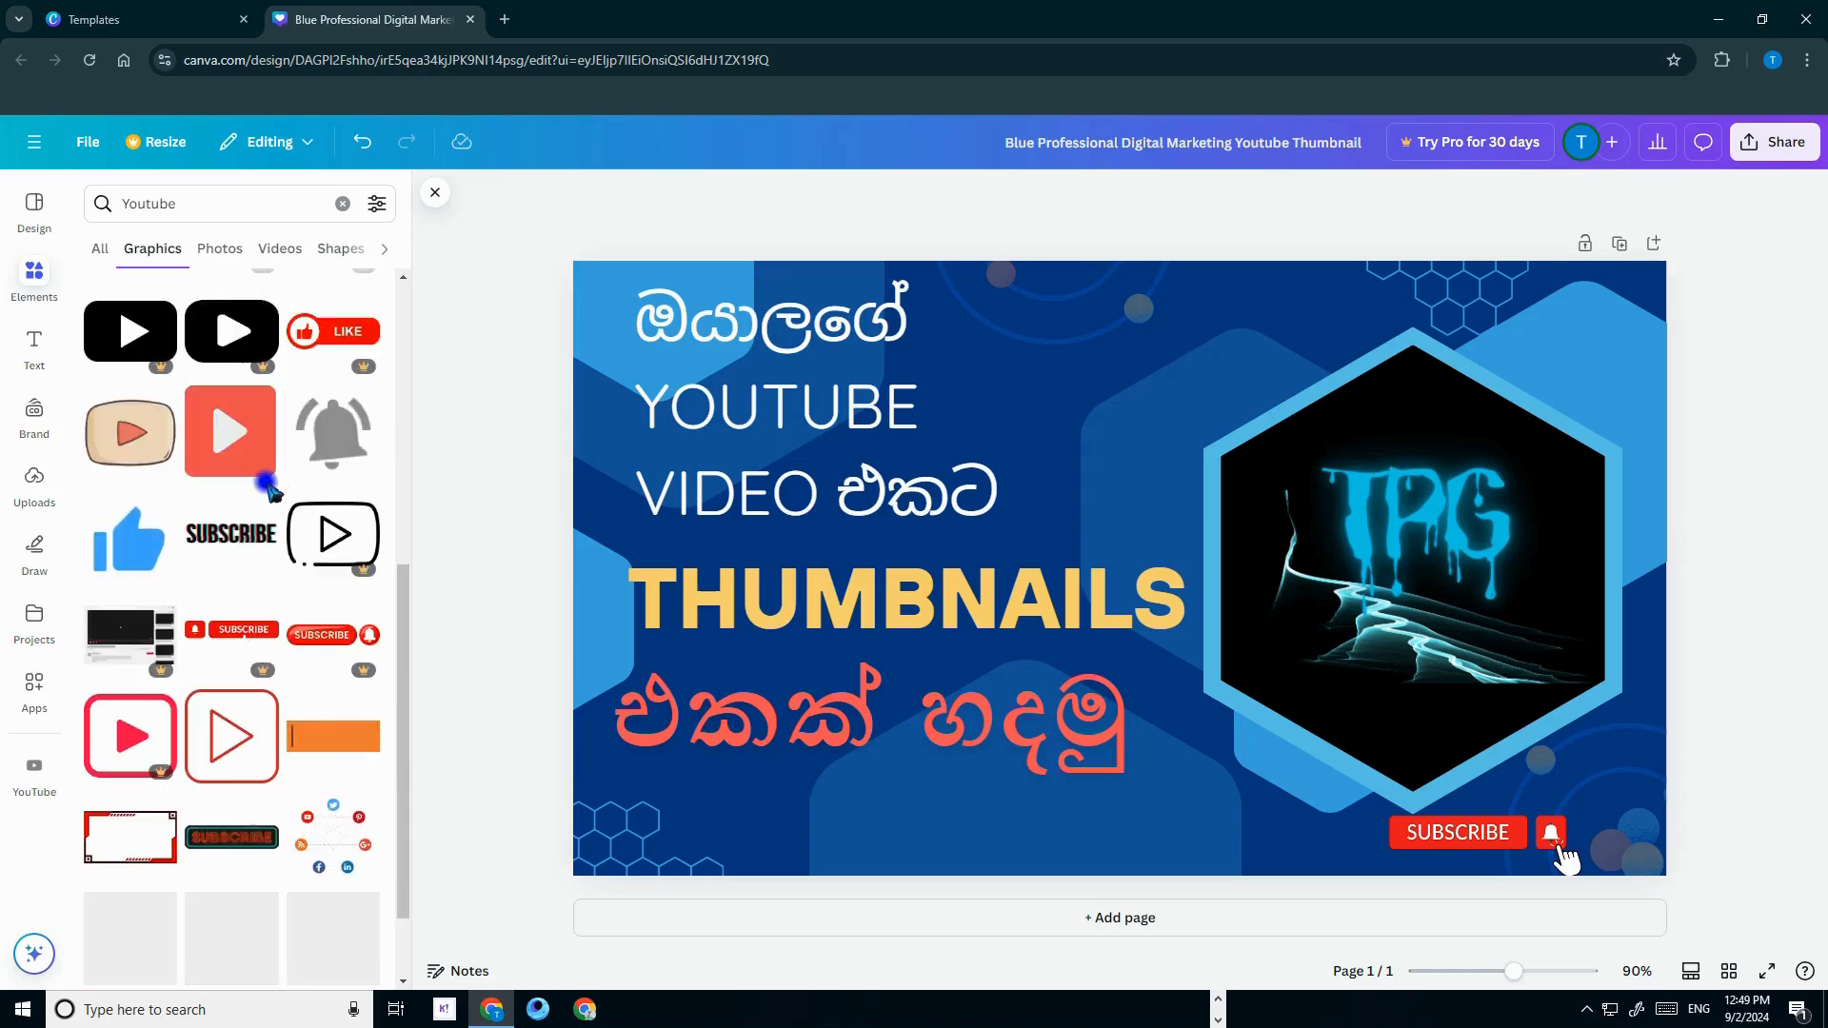
pyautogui.scroll(-1, 259, 505)
pyautogui.scroll(-3, 296, 690)
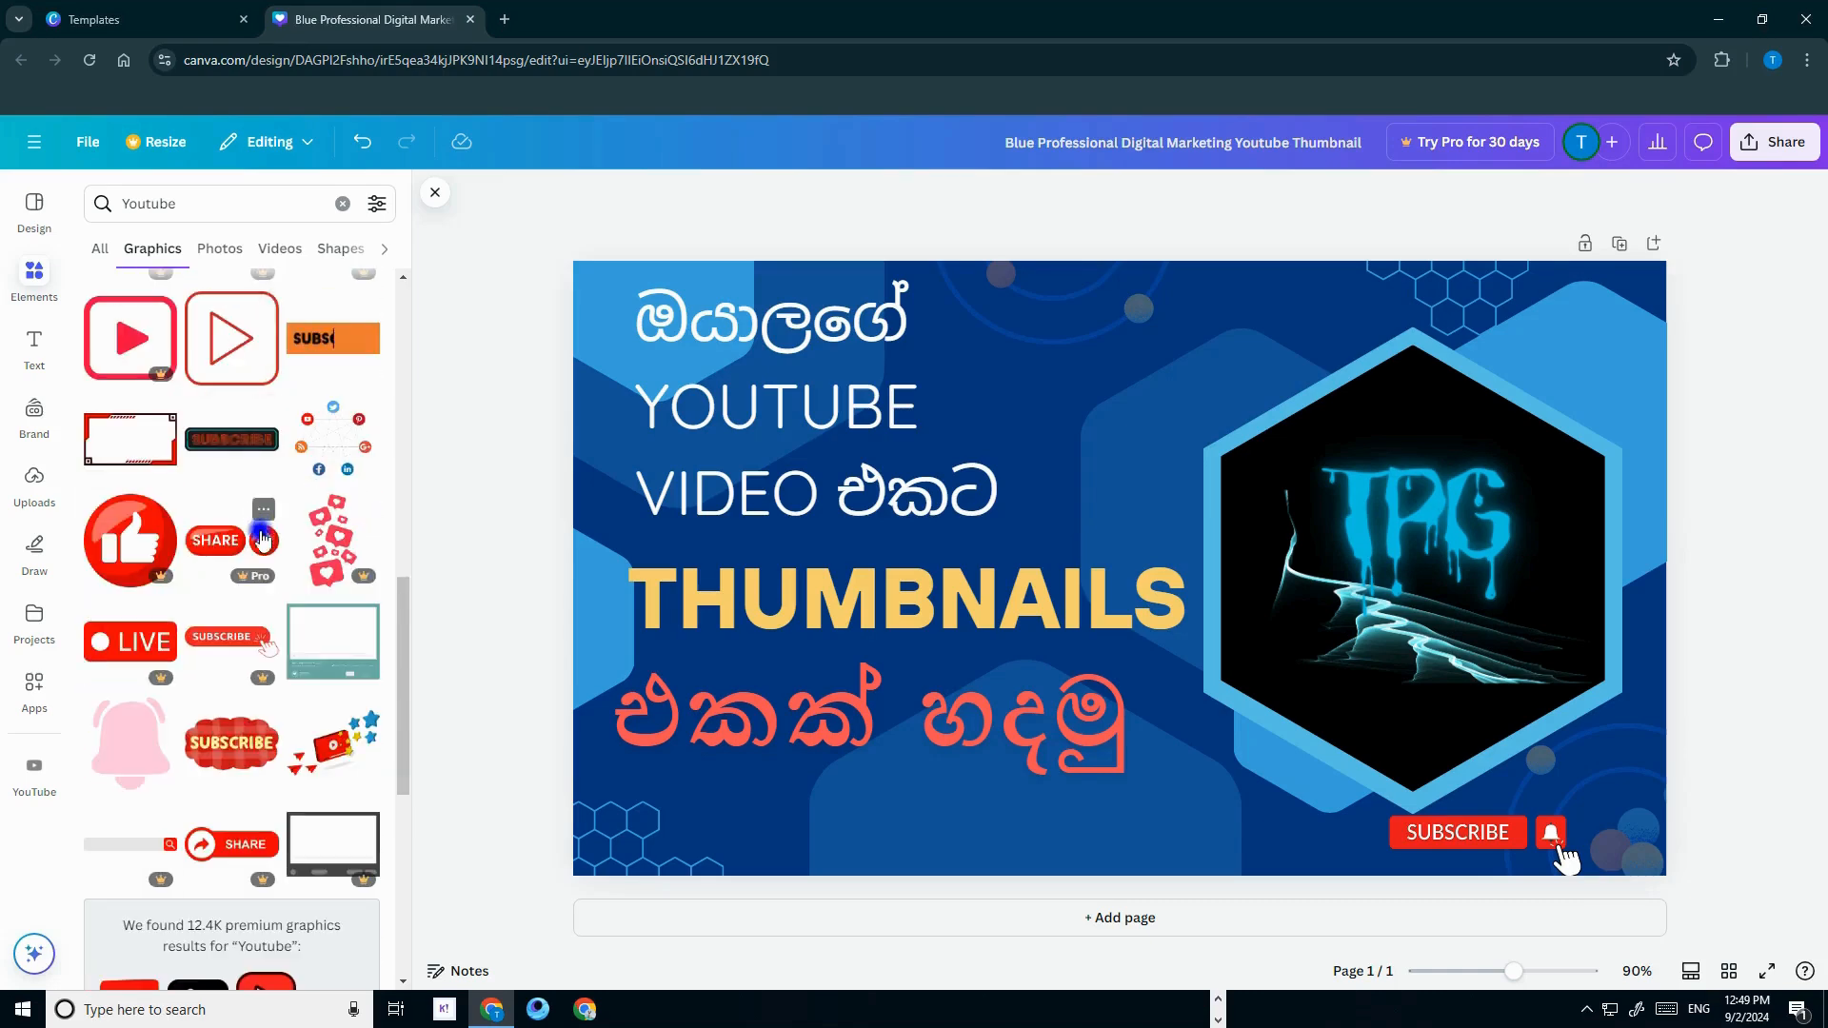
pyautogui.scroll(-3, 292, 761)
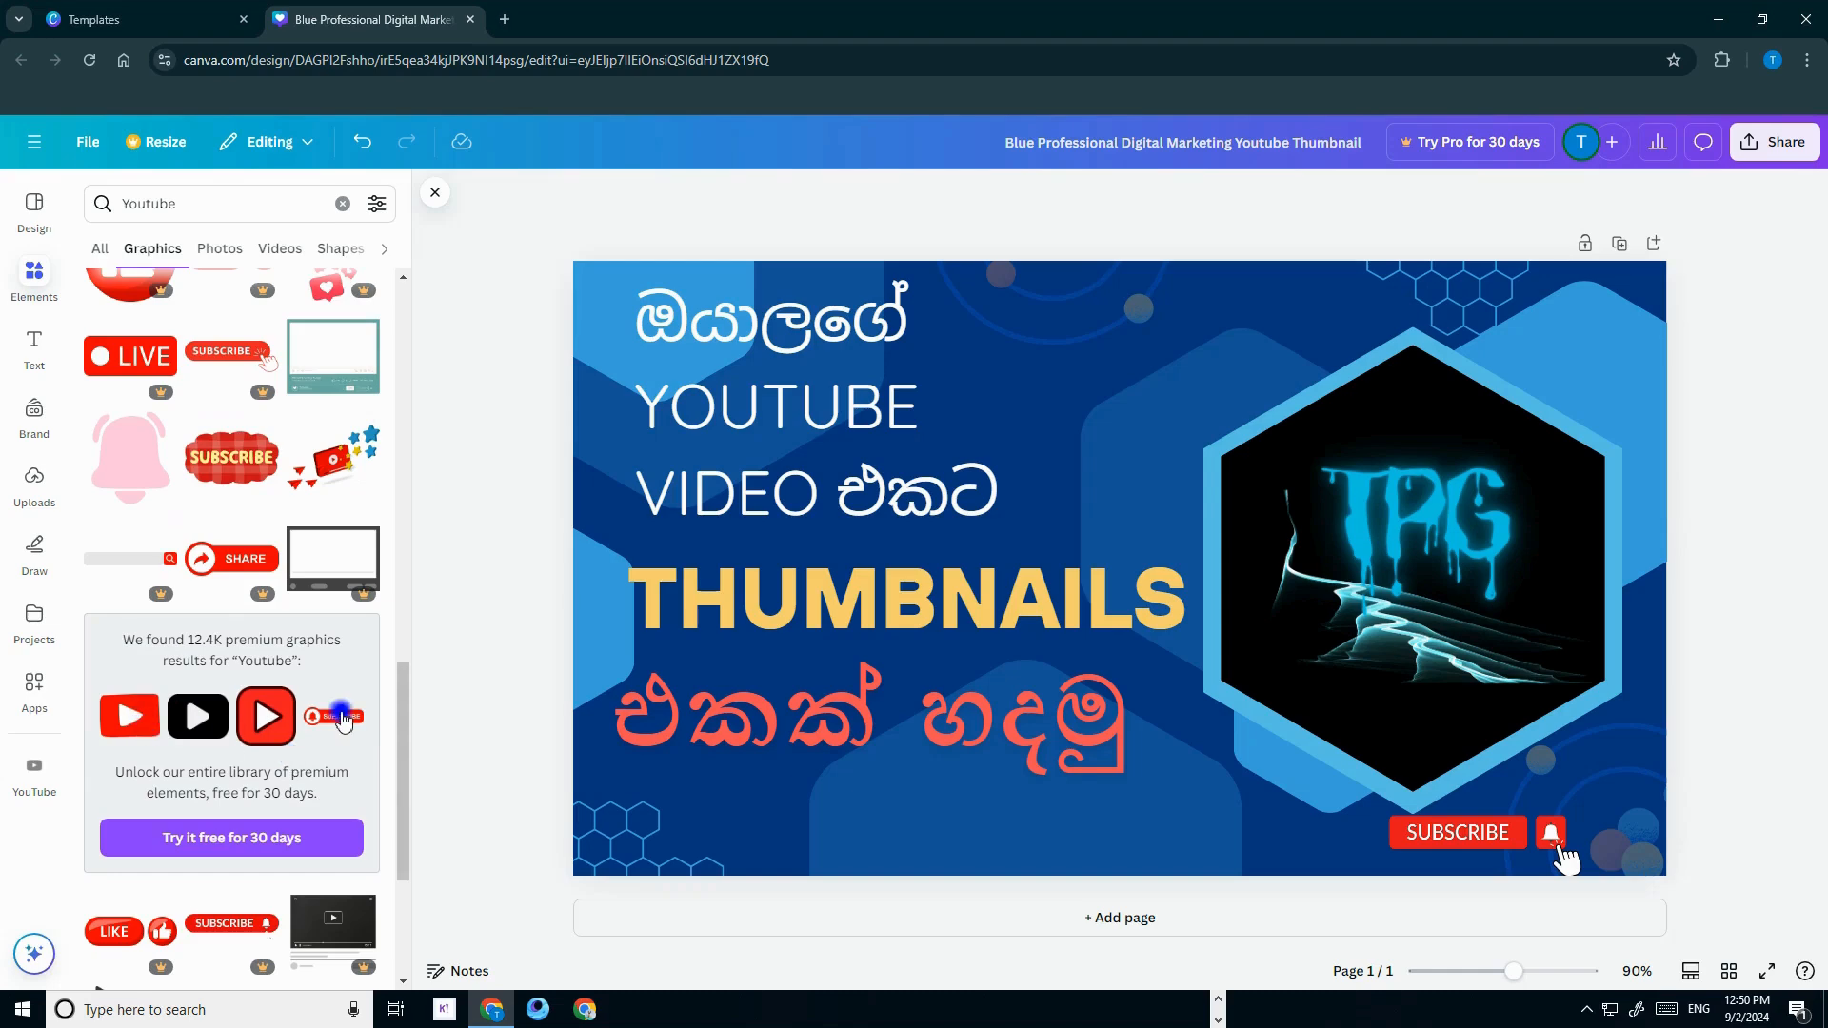
pyautogui.scroll(-3, 314, 702)
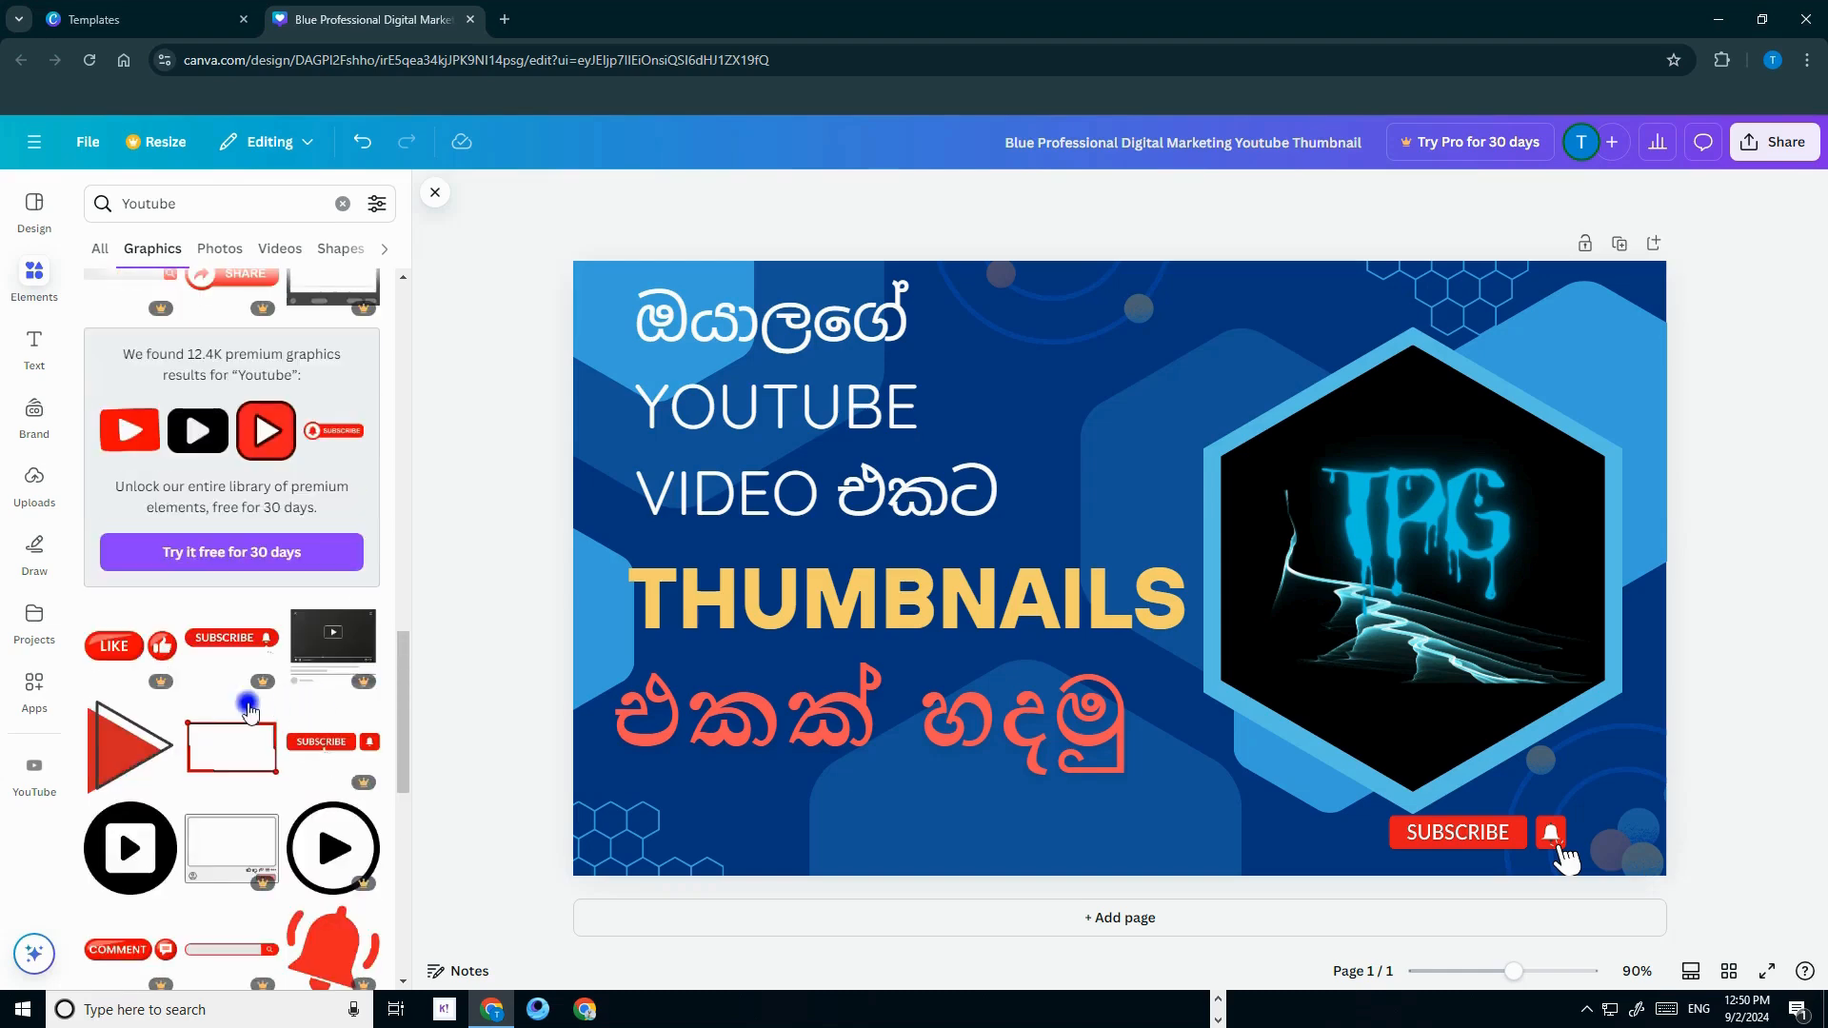
pyautogui.scroll(-3, 294, 728)
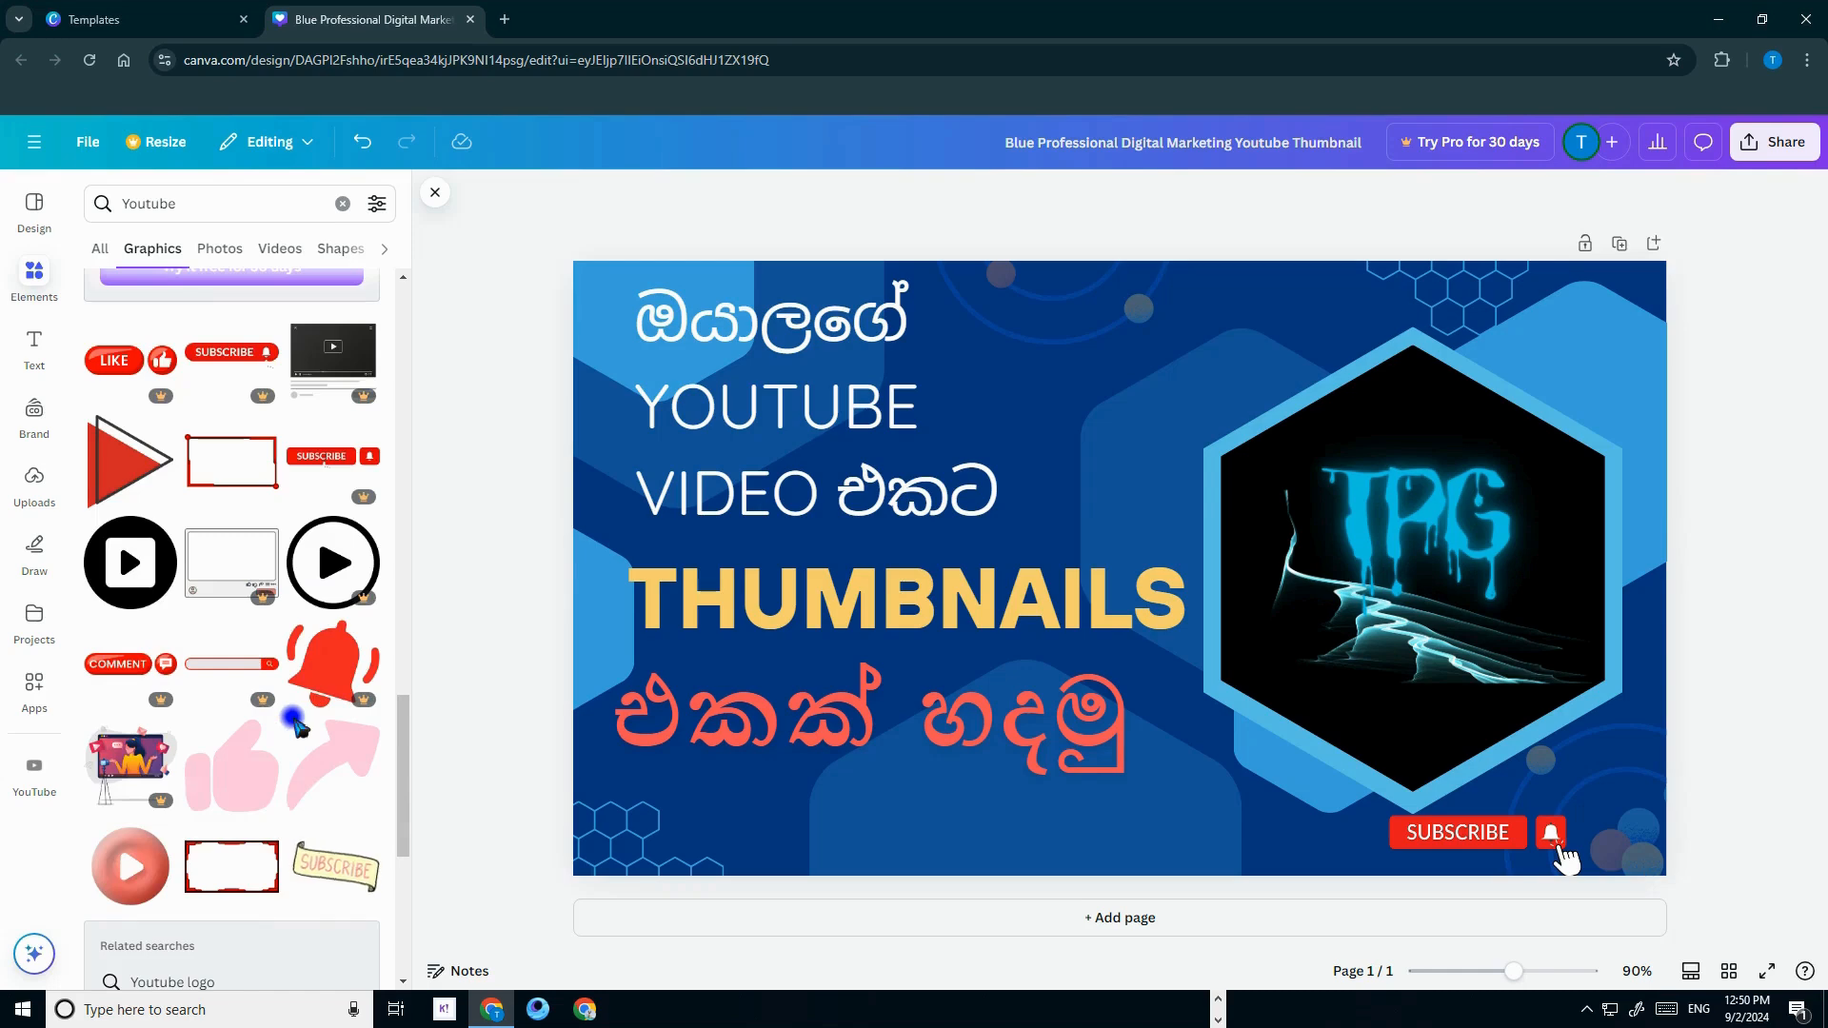
pyautogui.scroll(-3, 295, 728)
pyautogui.scroll(3, 294, 727)
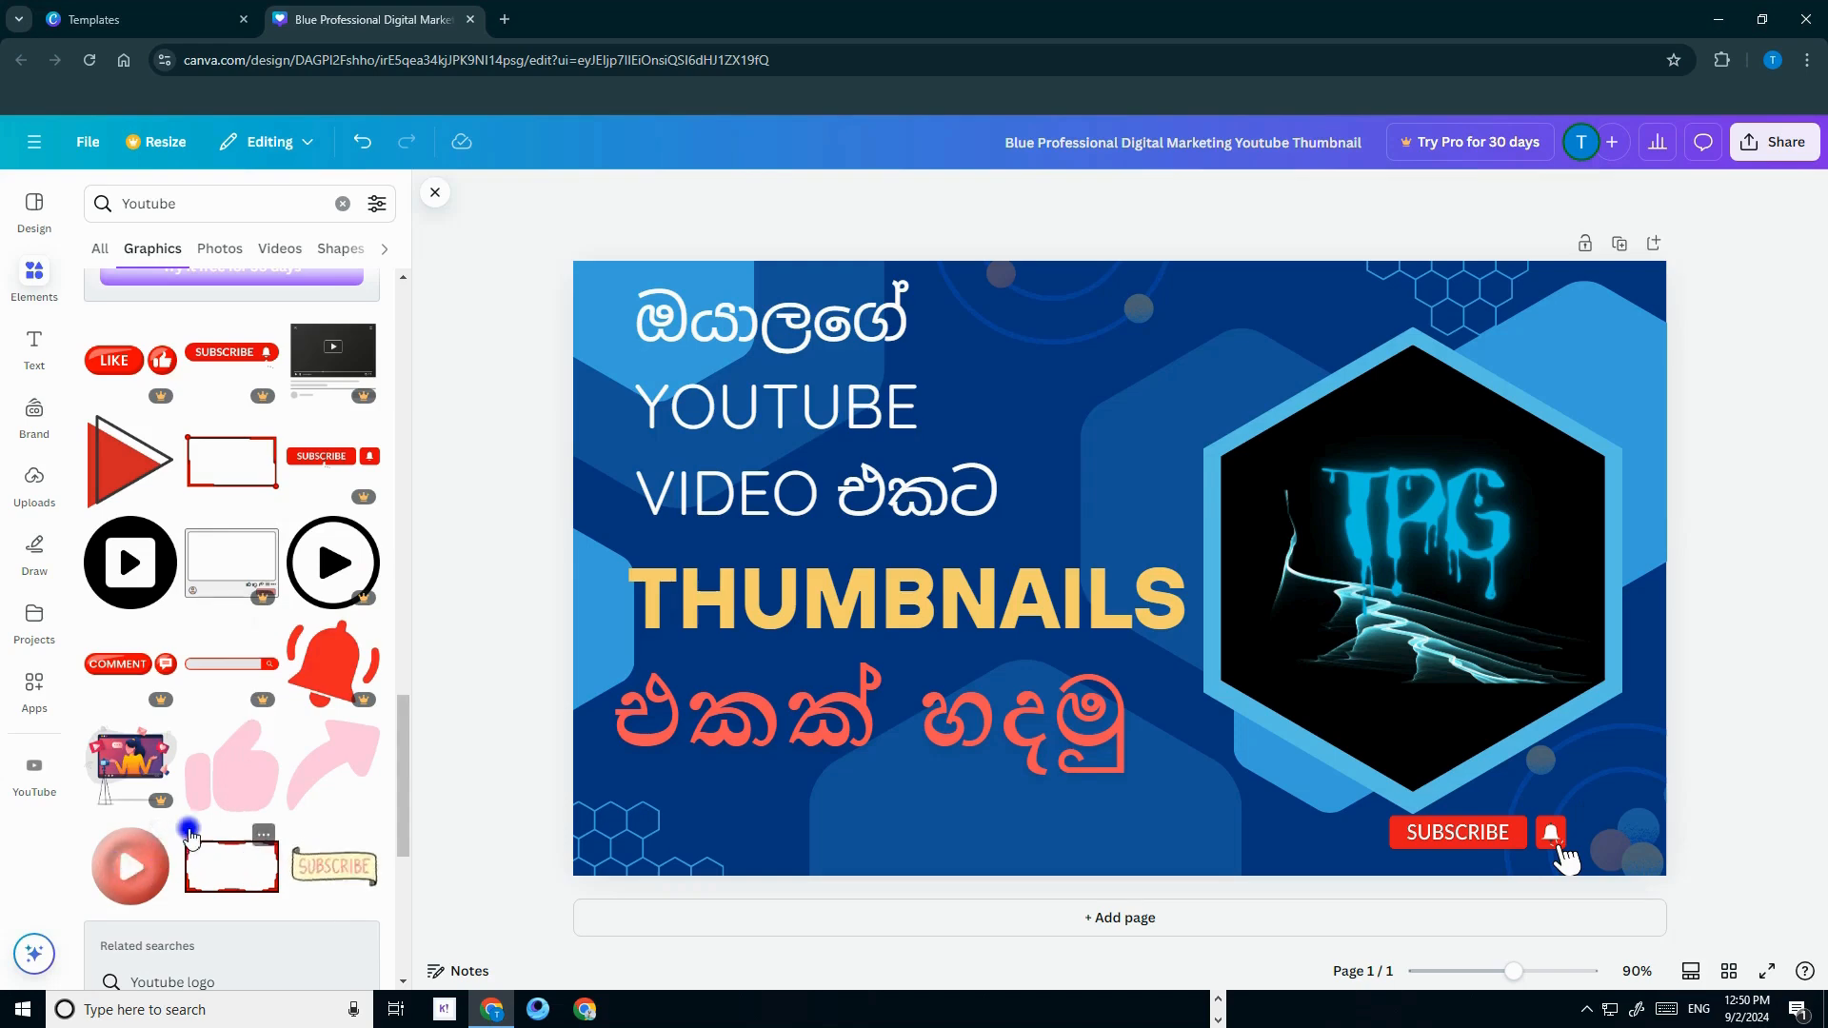
pyautogui.scroll(3, 194, 726)
pyautogui.scroll(10, 189, 726)
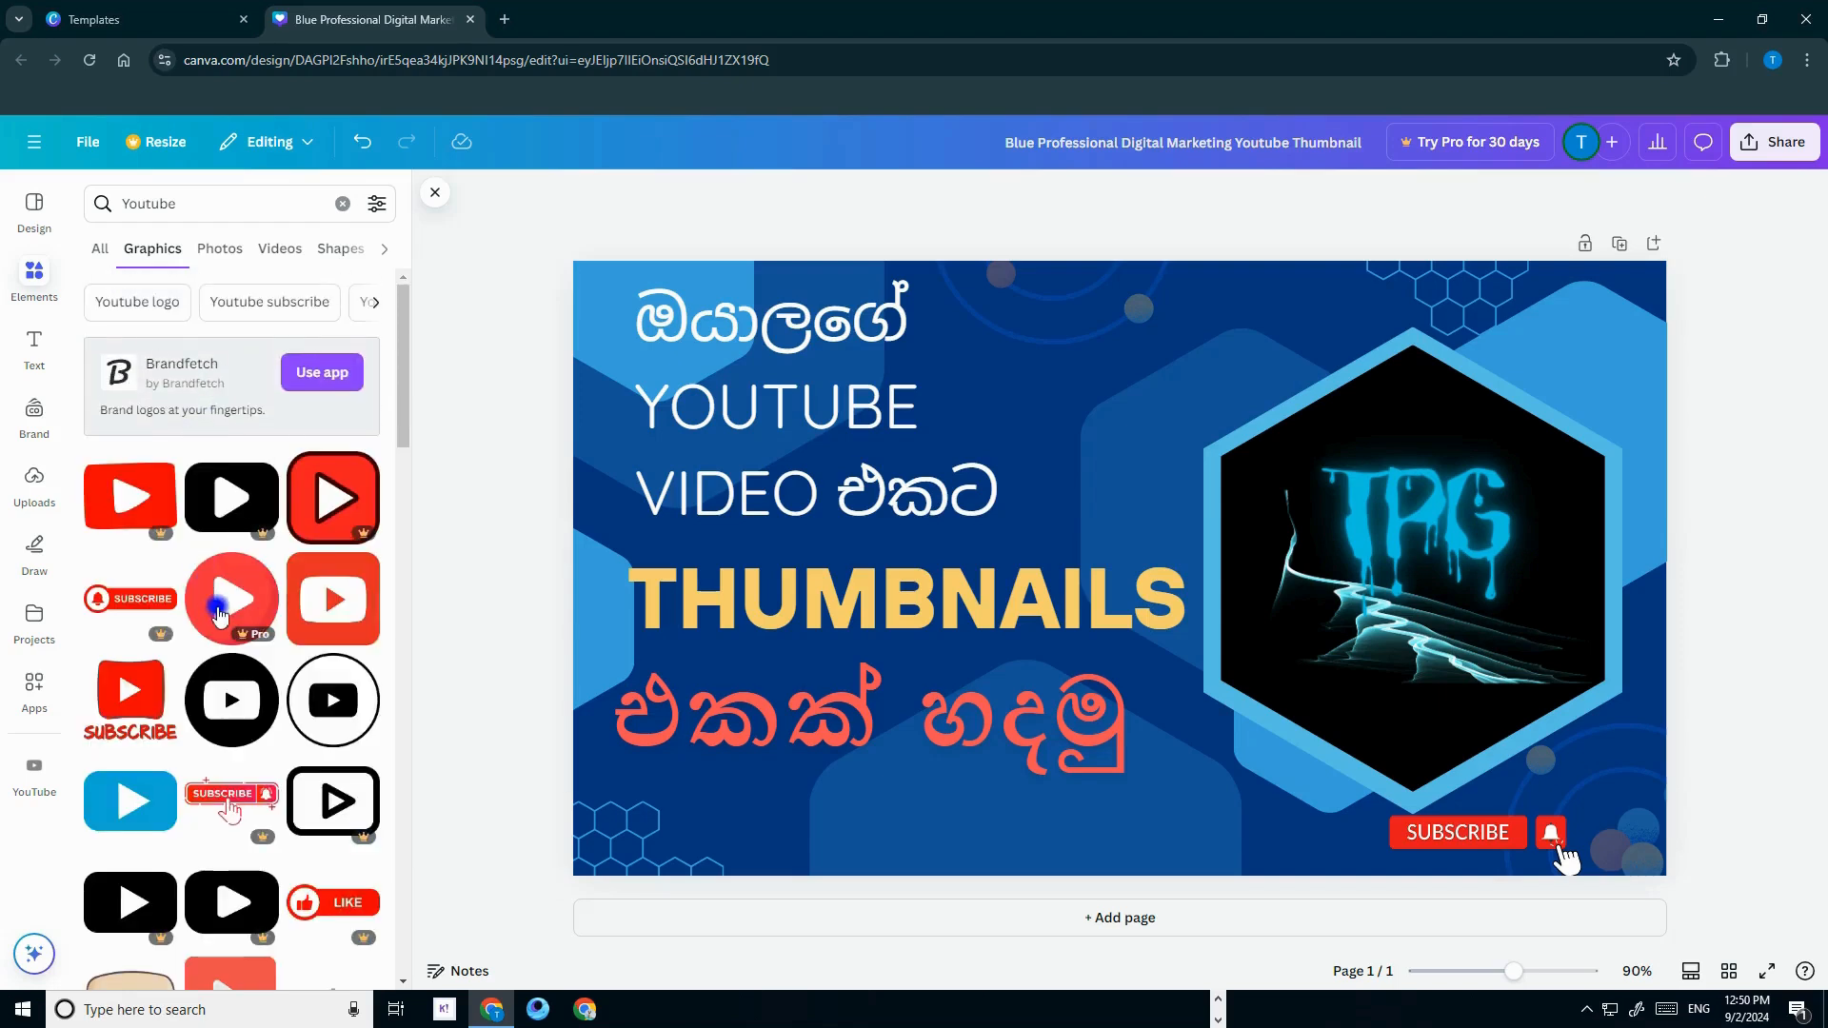
# Add the red square graphic with the white play triangle, shrink it and place it just right of the YOUTUBE text
pyautogui.scroll(-3, 267, 610)
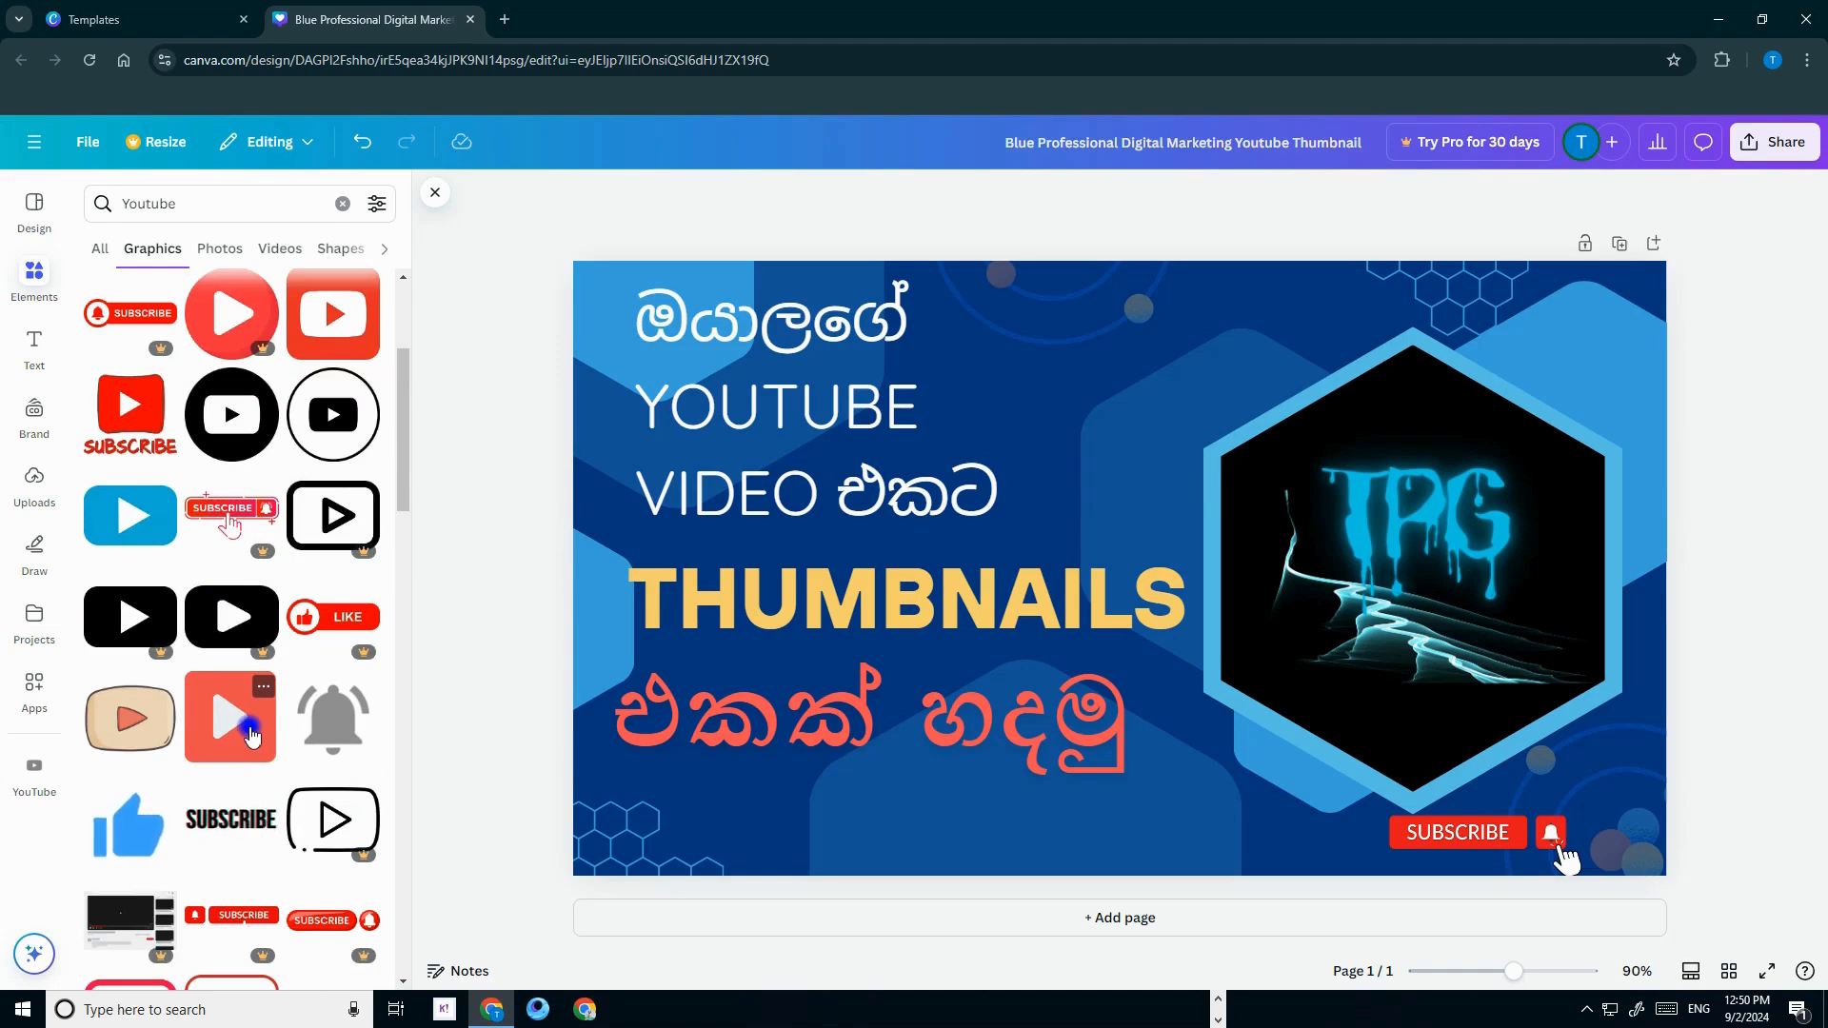
pyautogui.click(251, 734)
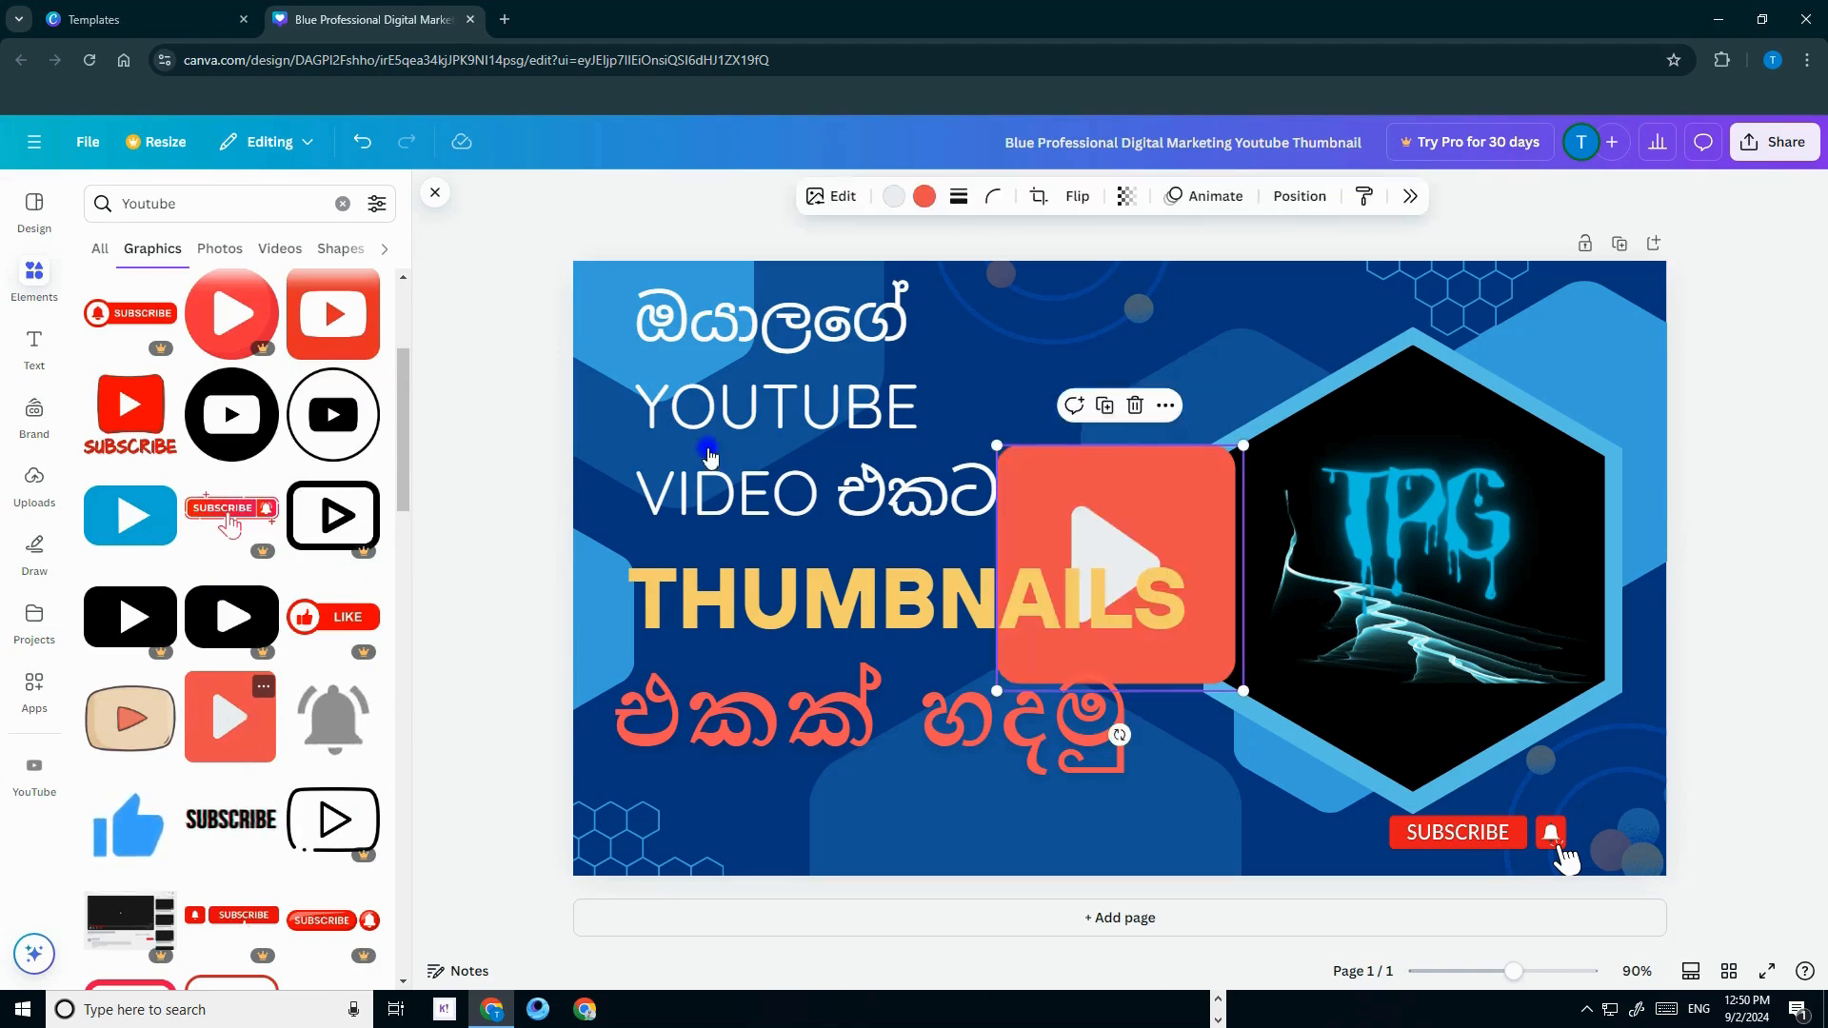
pyautogui.moveTo(1243, 690); pyautogui.dragTo(1018, 371)
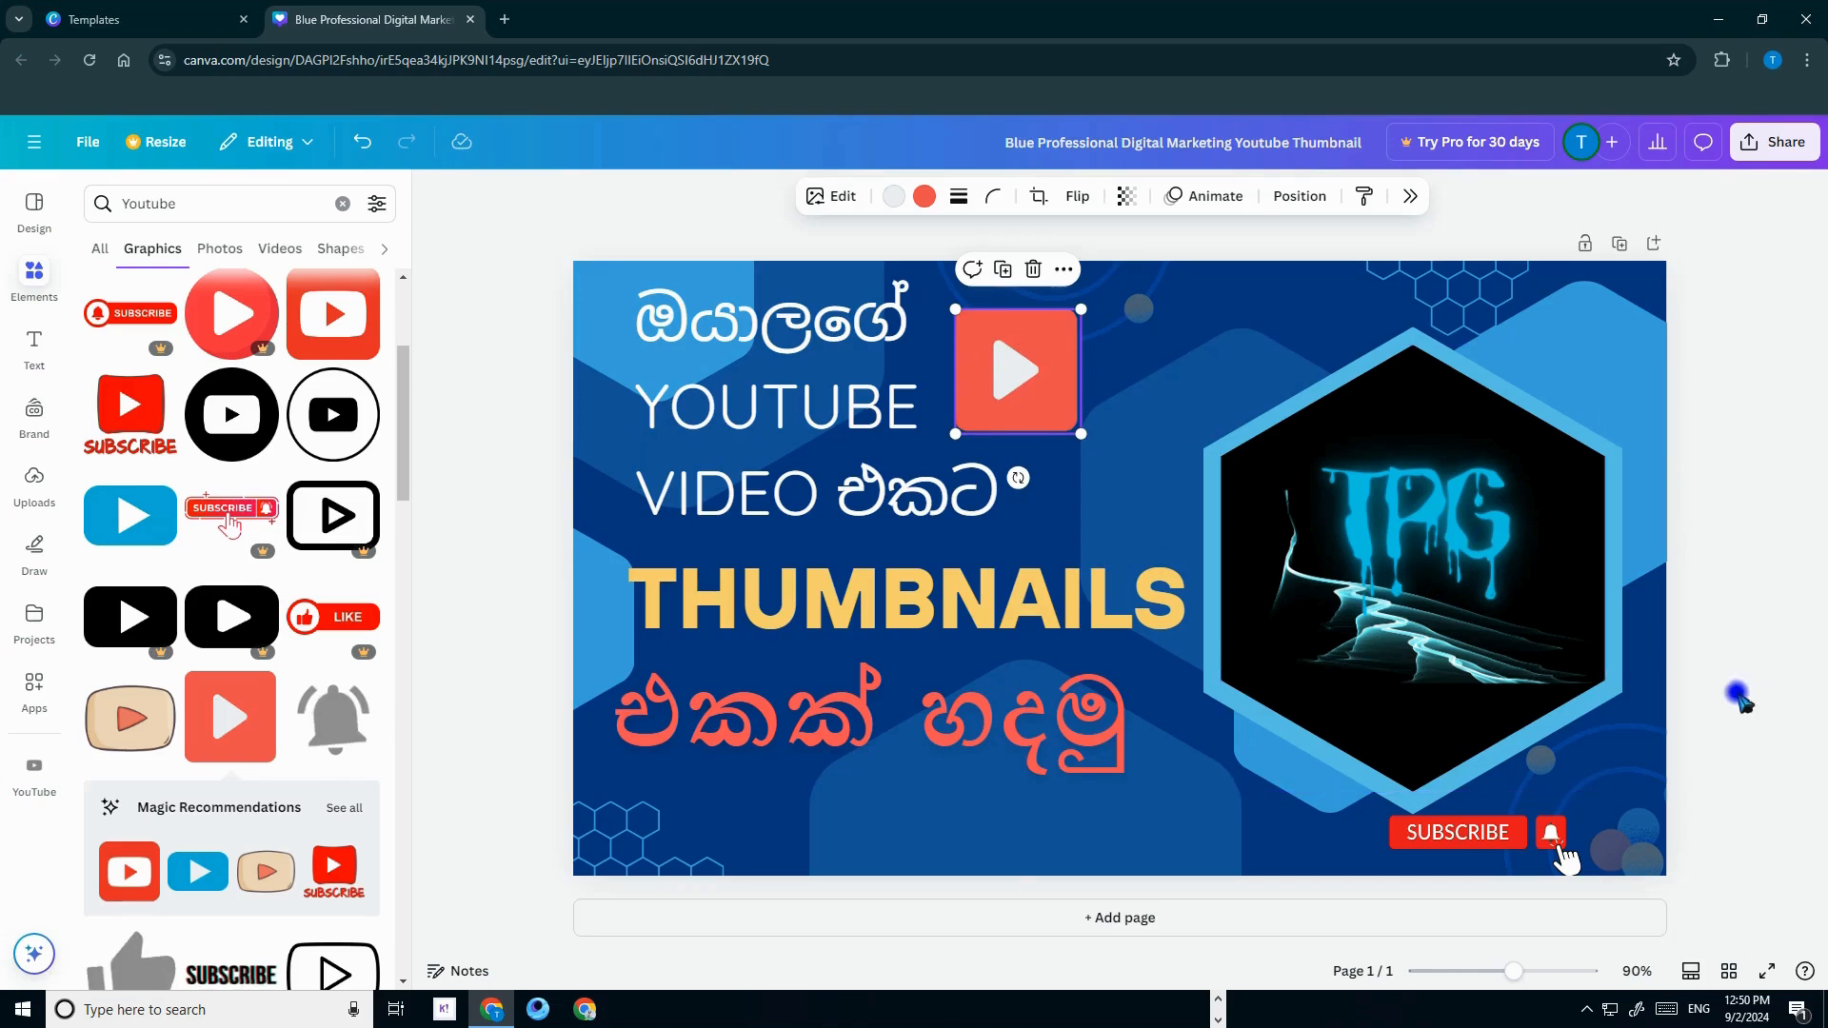
pyautogui.click(1757, 730)
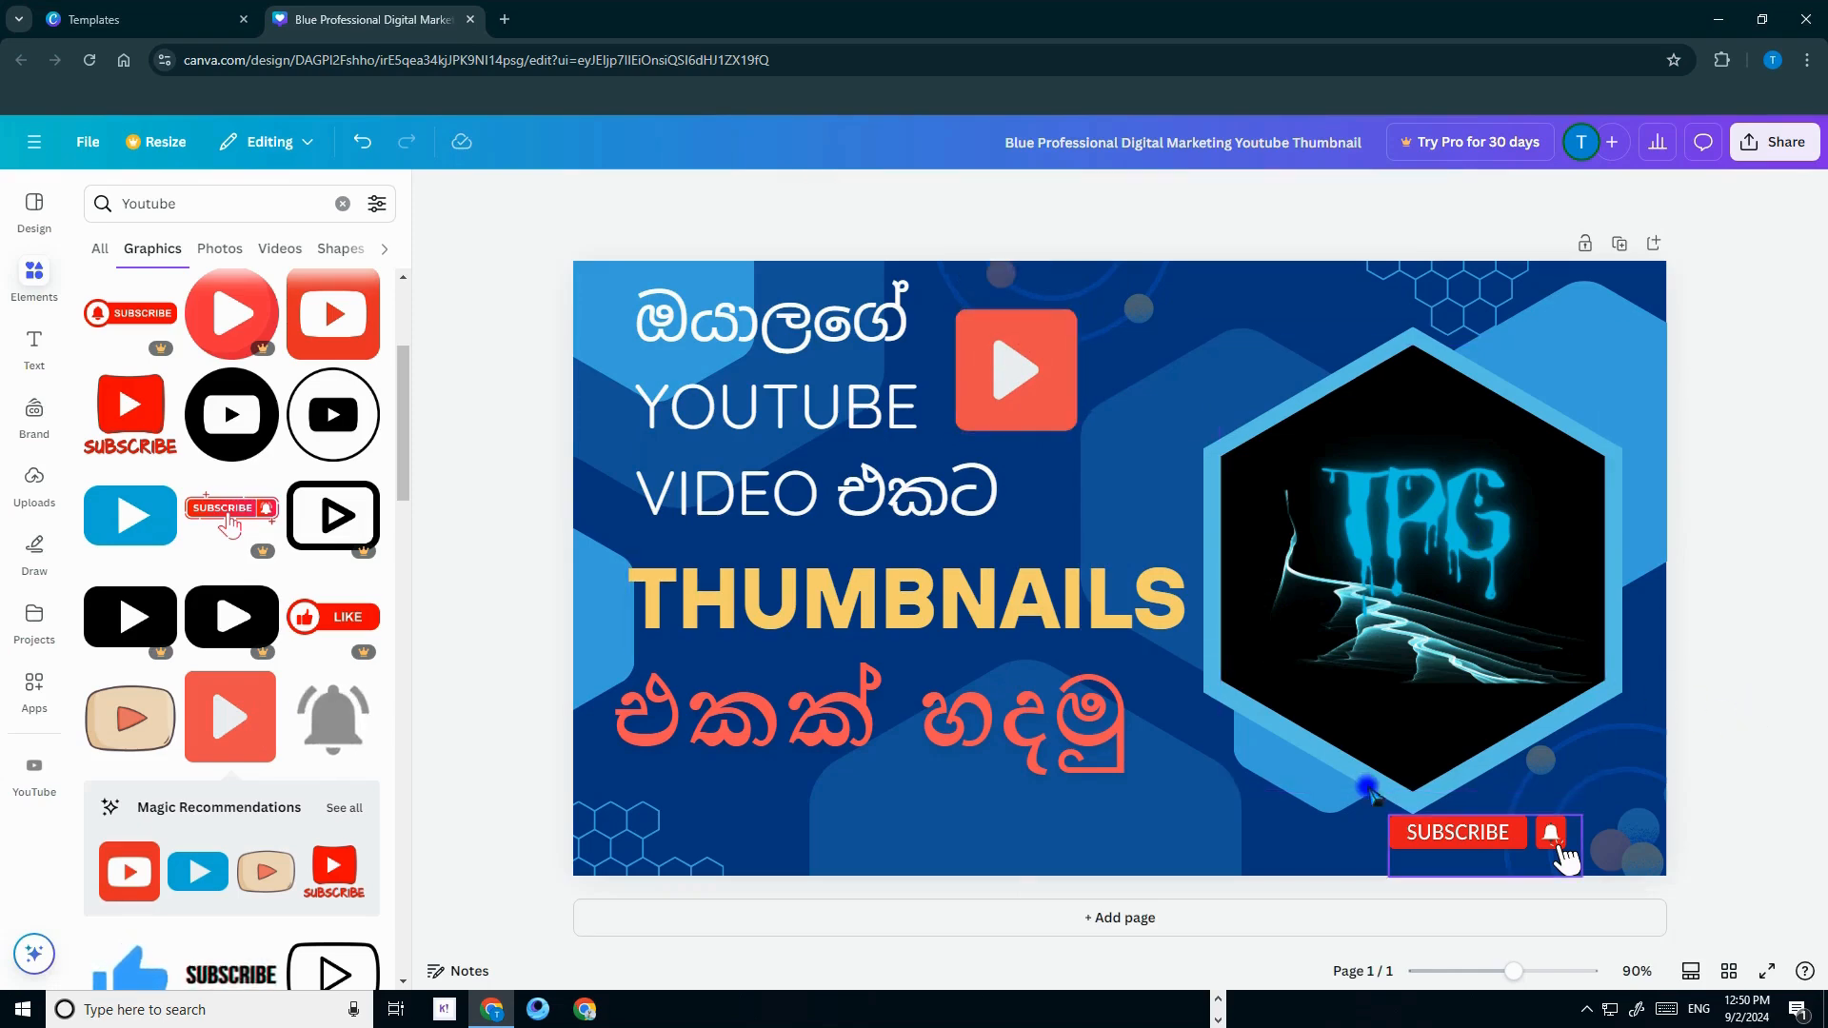
# Move the SUBSCRIBE graphic with the bell below the red Sinhala text
pyautogui.moveTo(1445, 835); pyautogui.dragTo(809, 819)
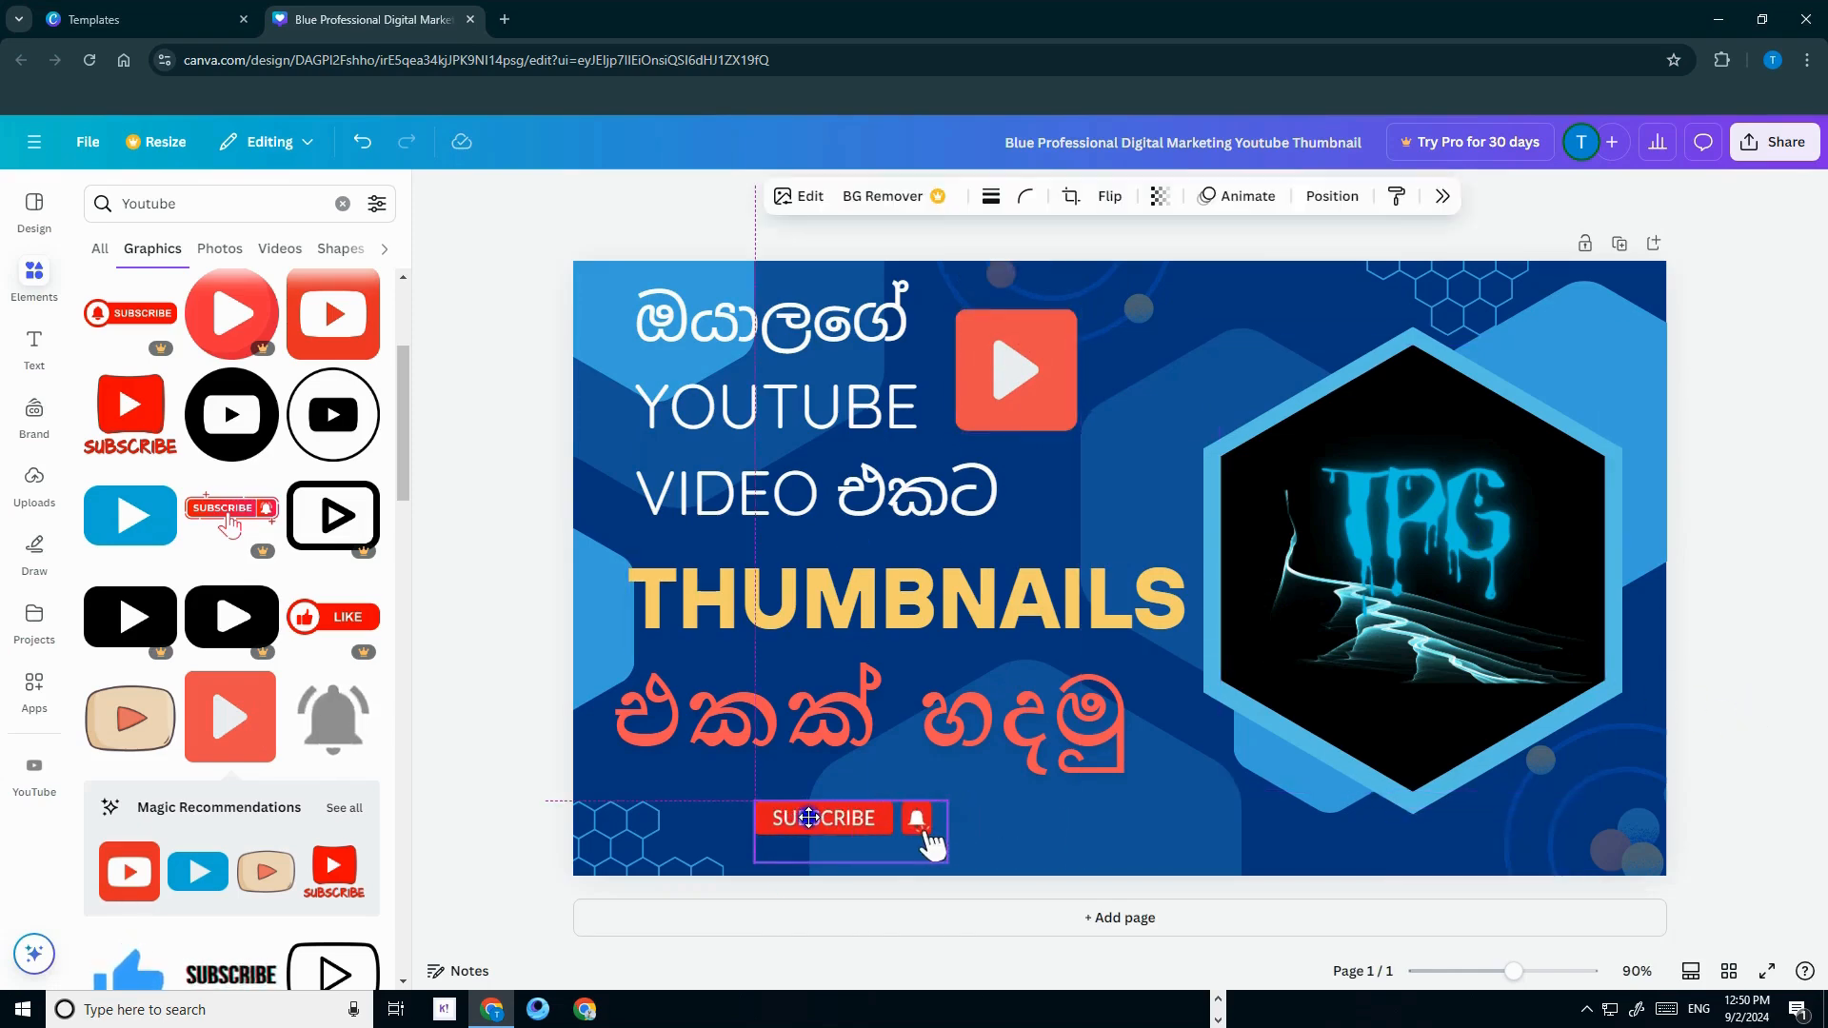
pyautogui.click(1803, 775)
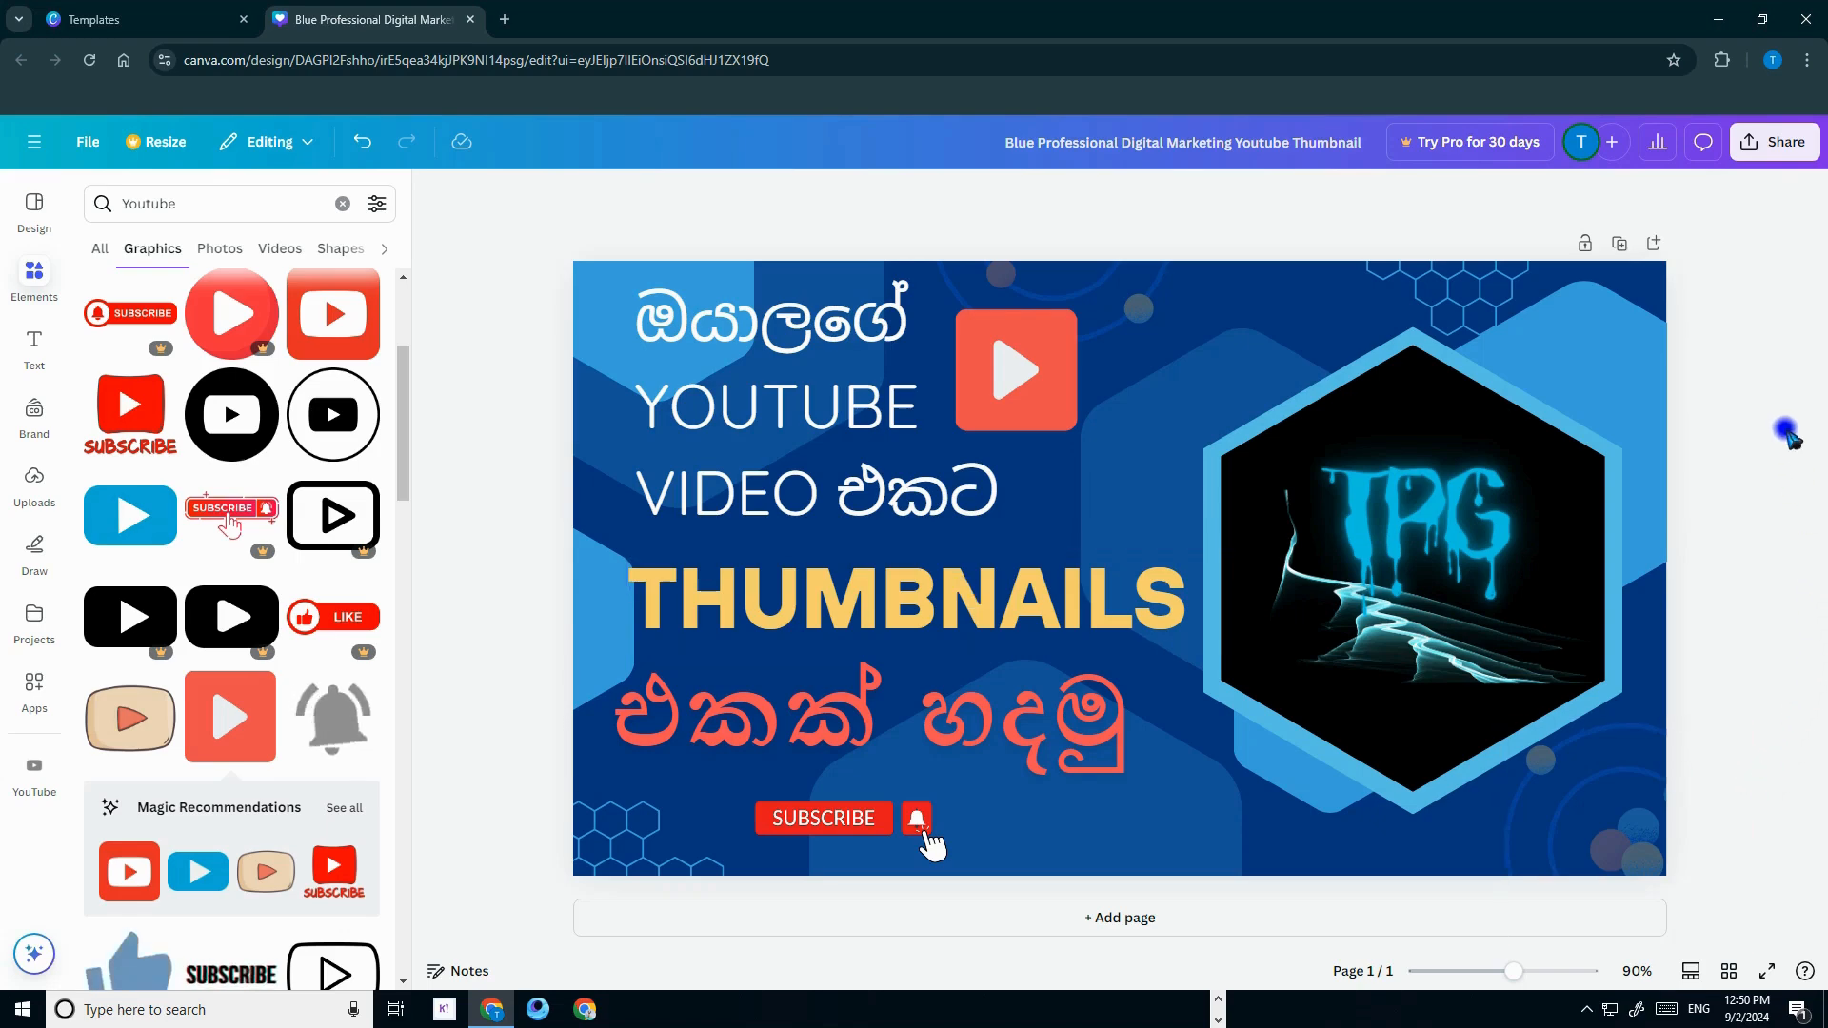
# Download the finished thumbnail design as a PNG file at size 1
pyautogui.click(1770, 145)
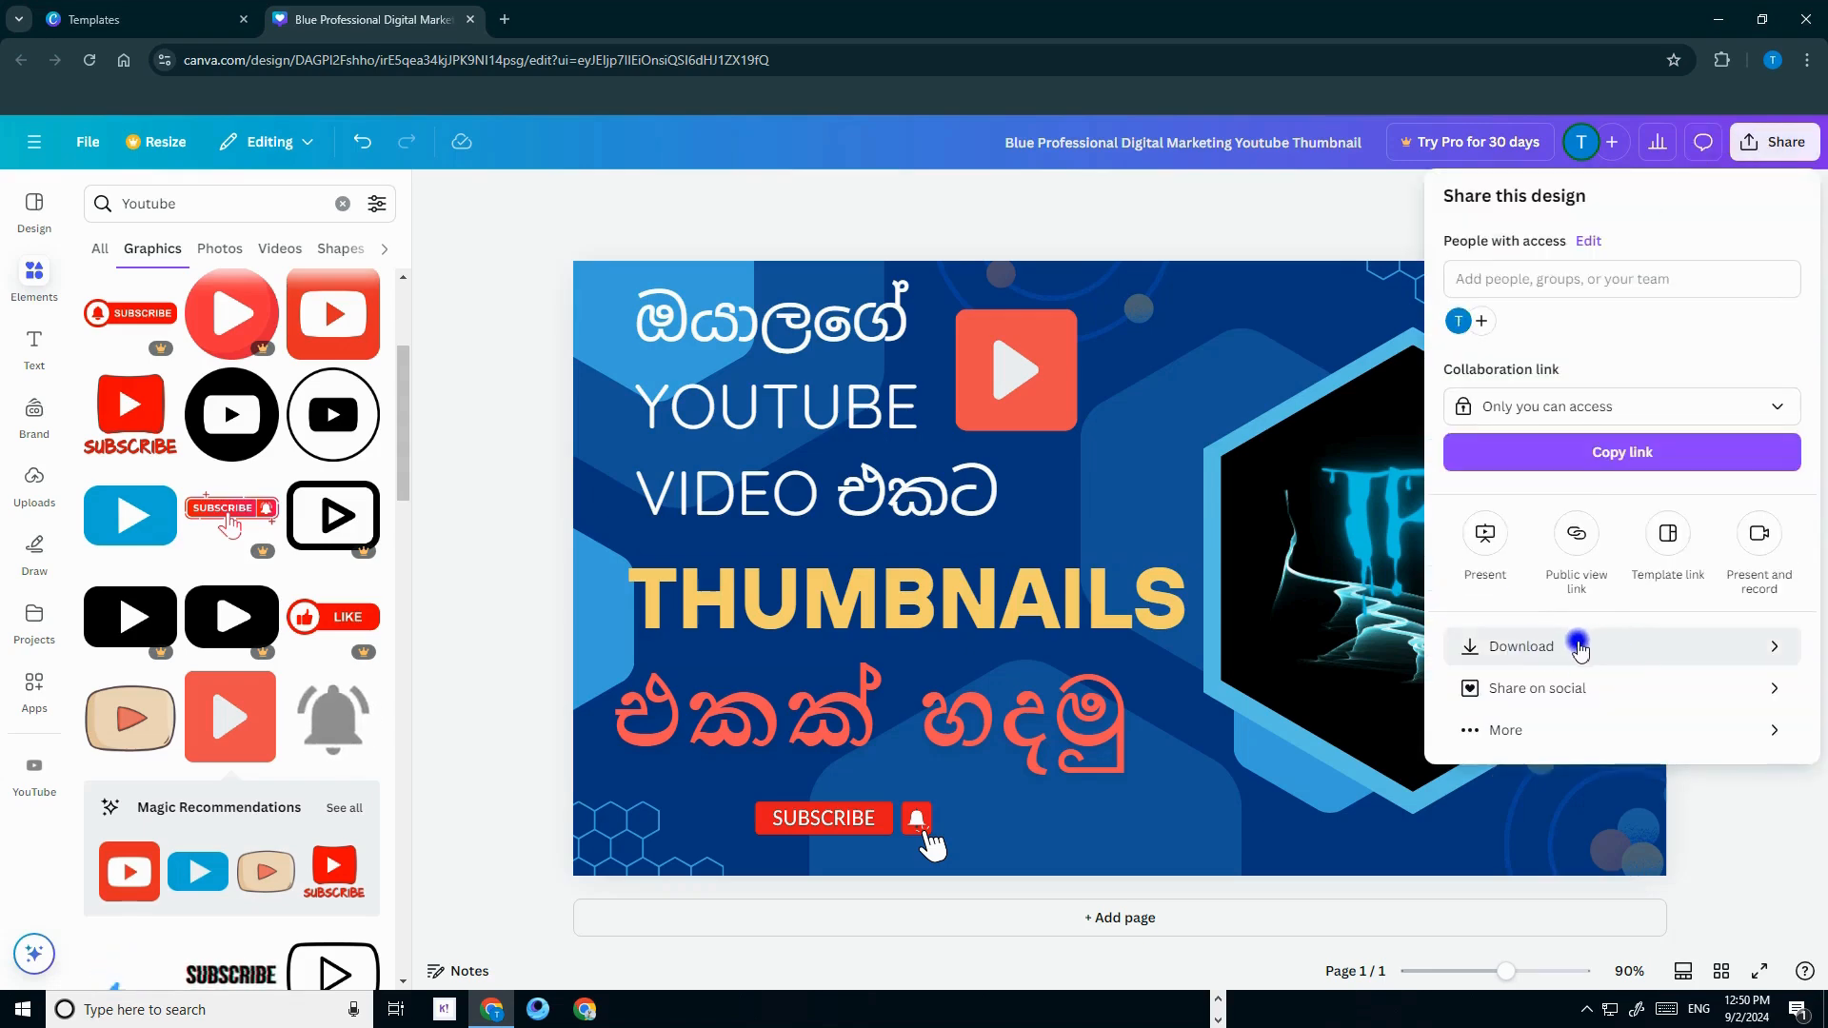
pyautogui.click(1580, 647)
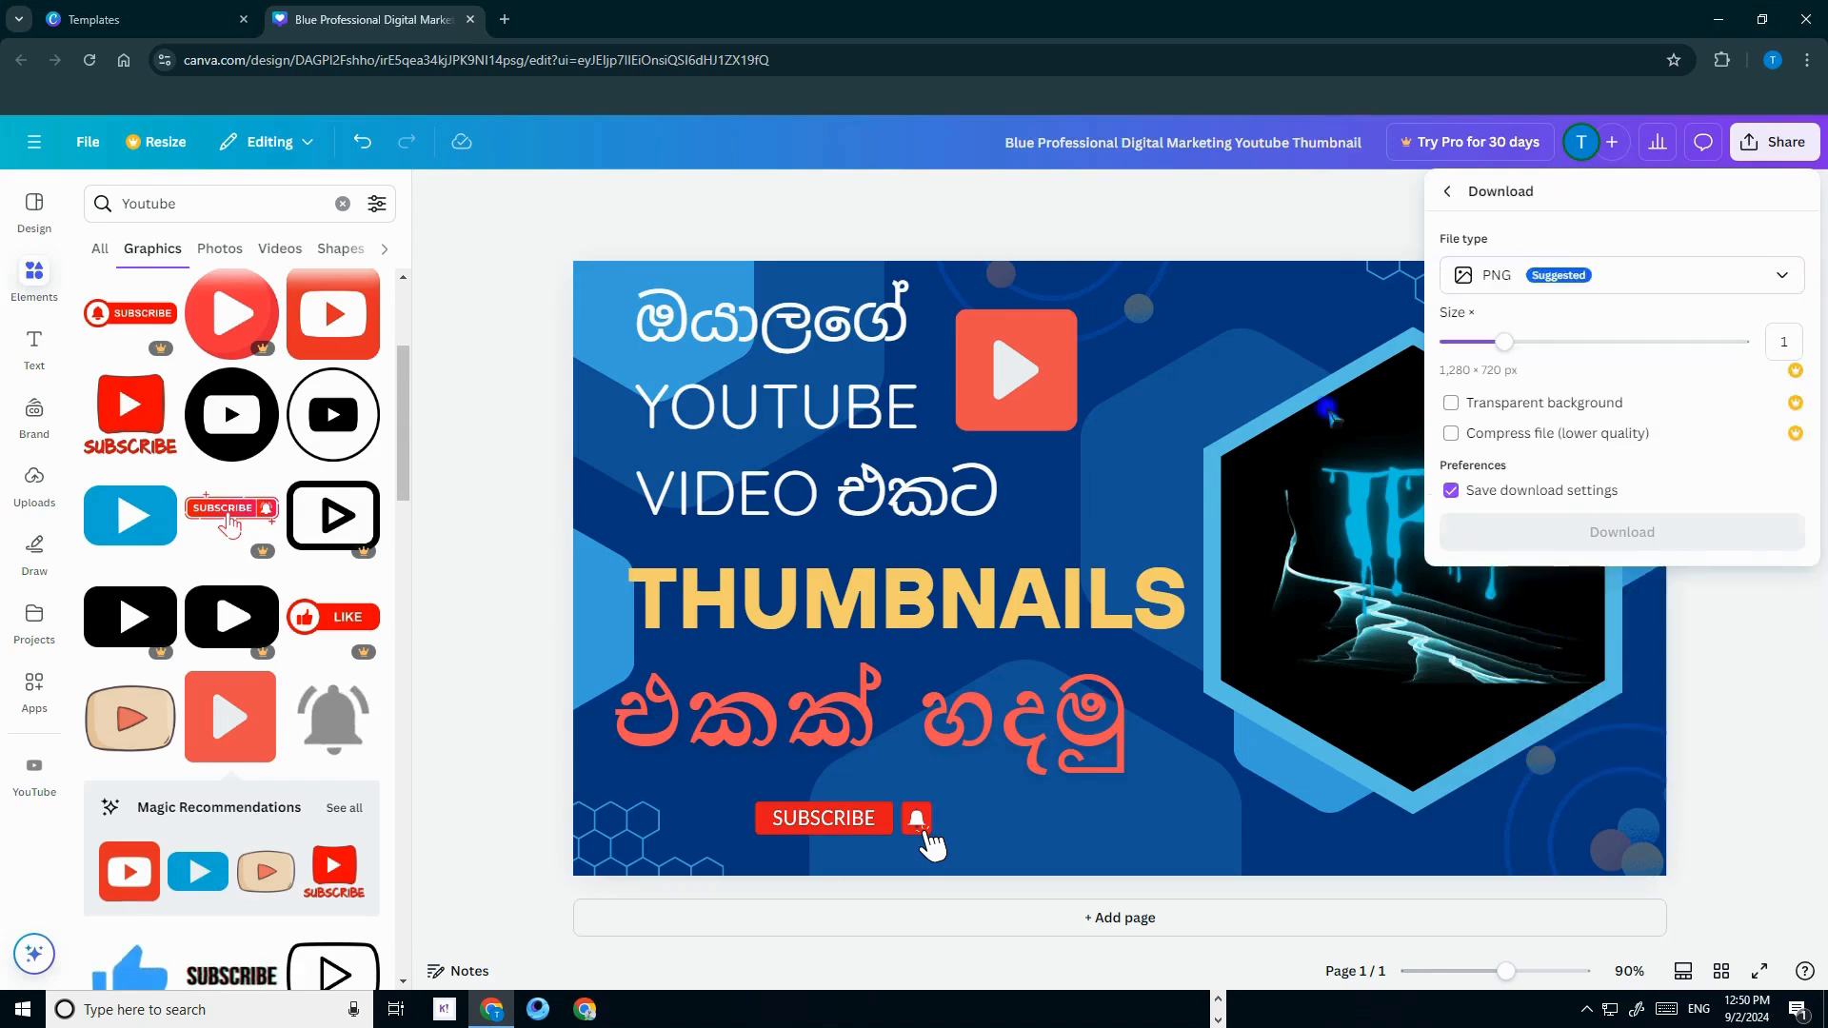
pyautogui.click(1783, 275)
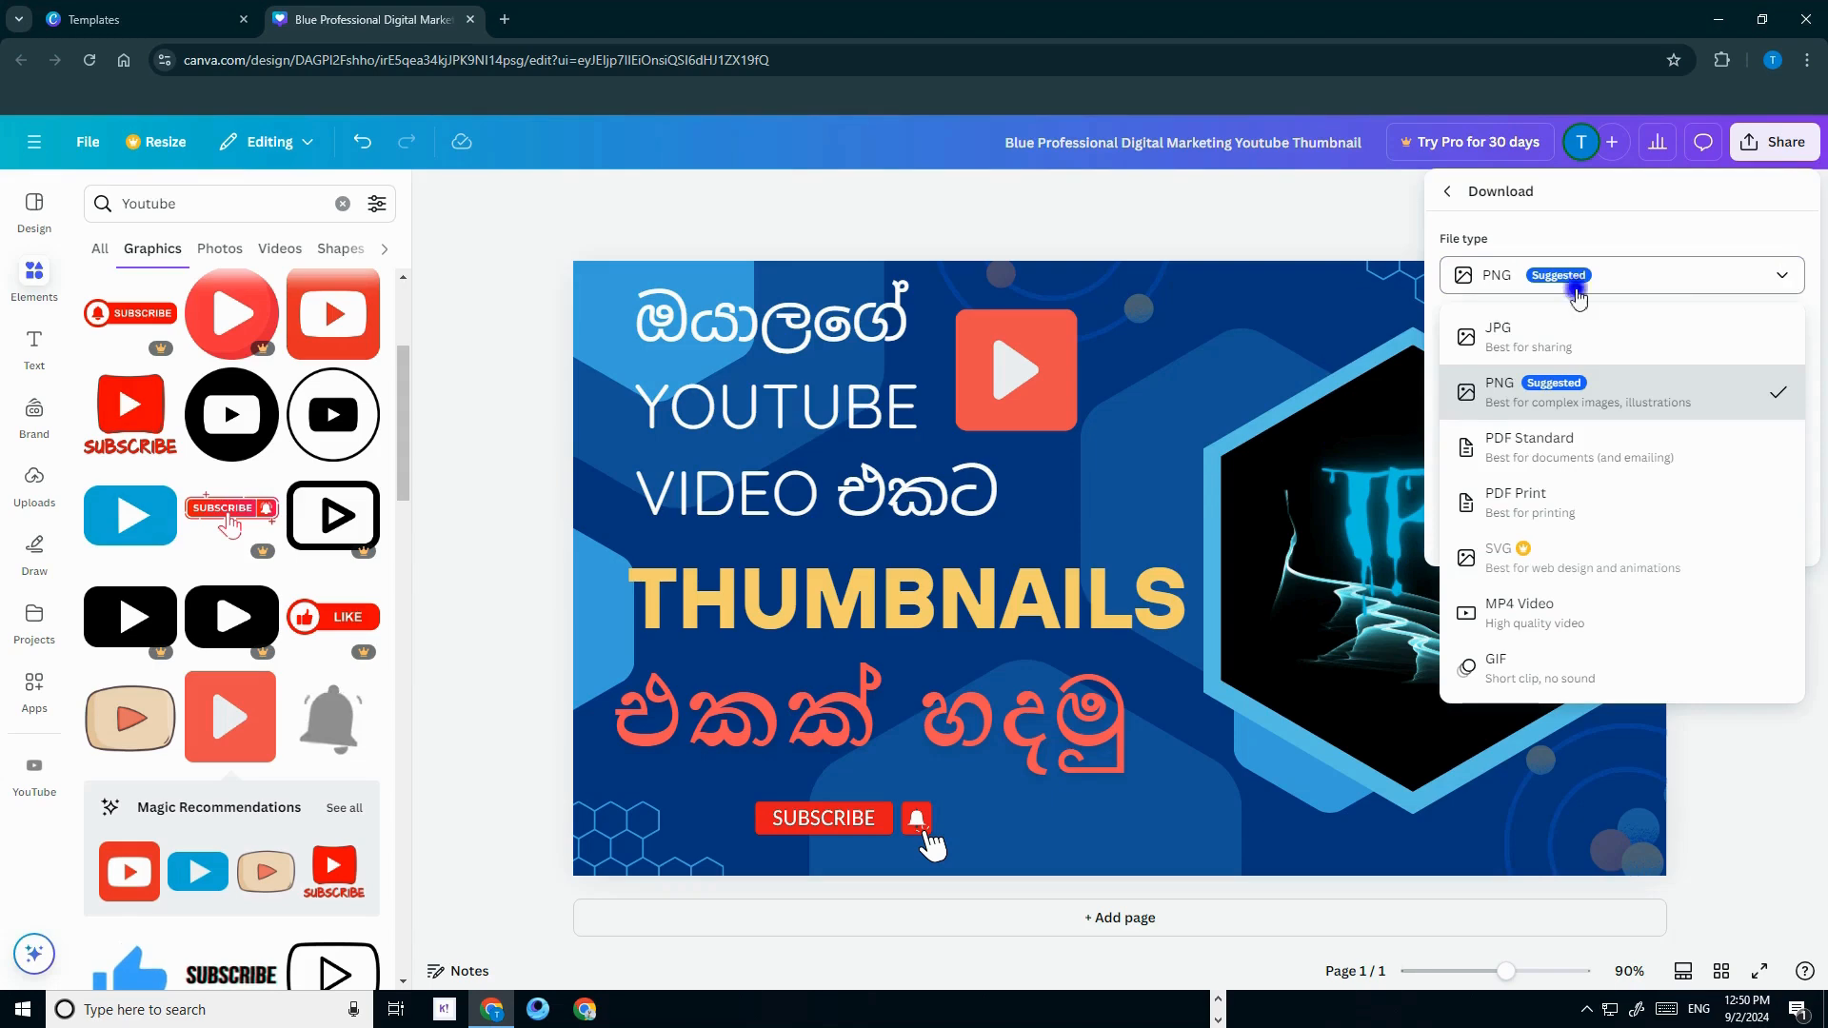
pyautogui.click(1558, 391)
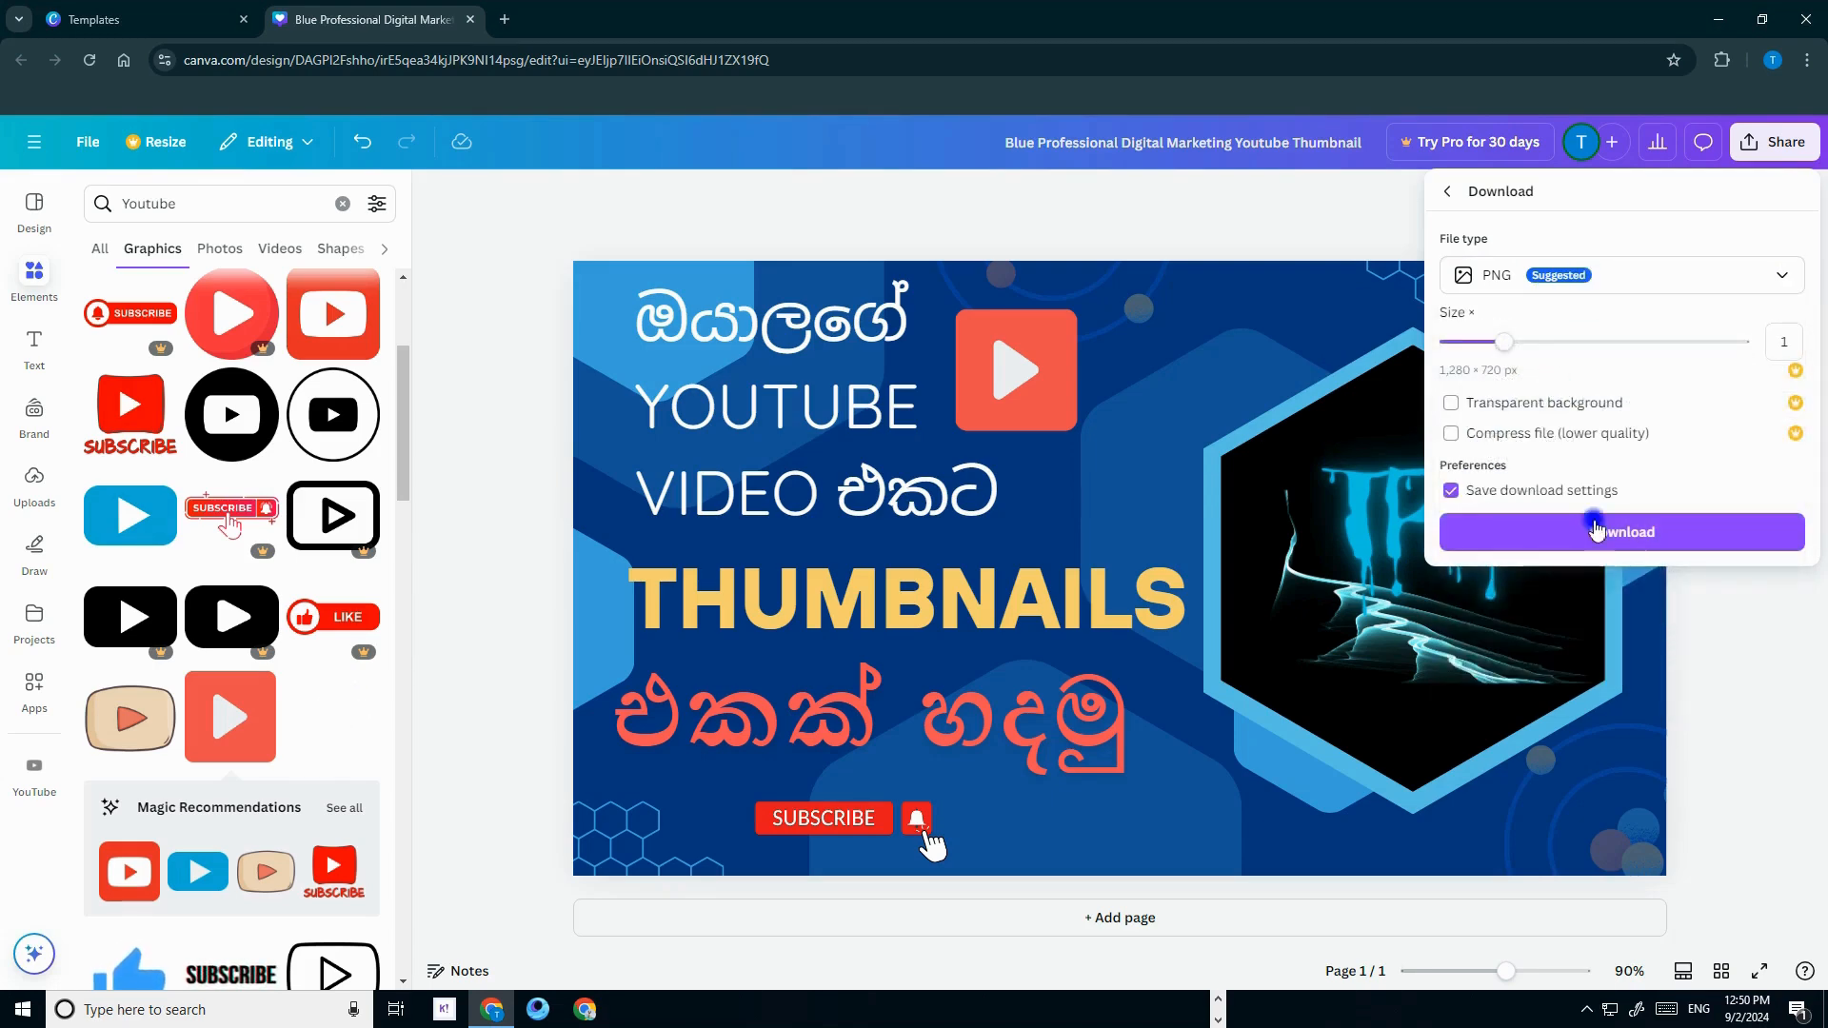
pyautogui.click(1623, 540)
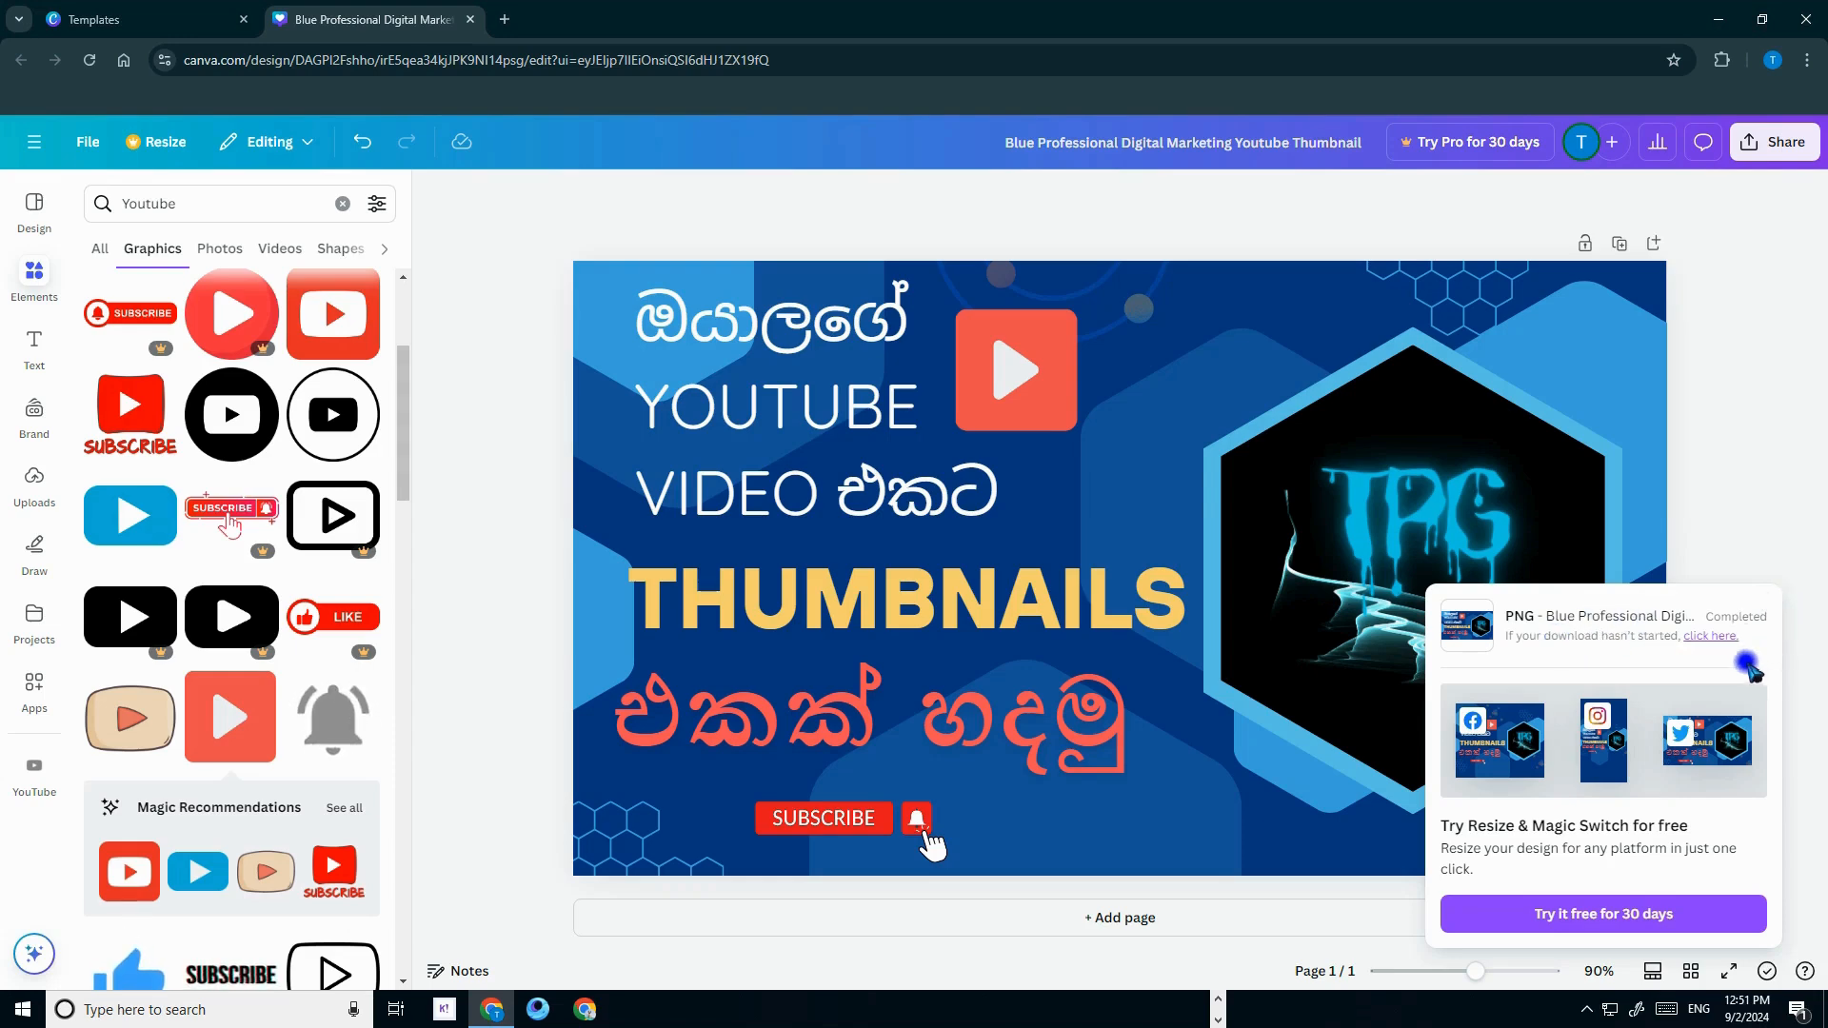
# Start the PNG download again through the fallback link and check the browser's recent download history
pyautogui.click(1711, 636)
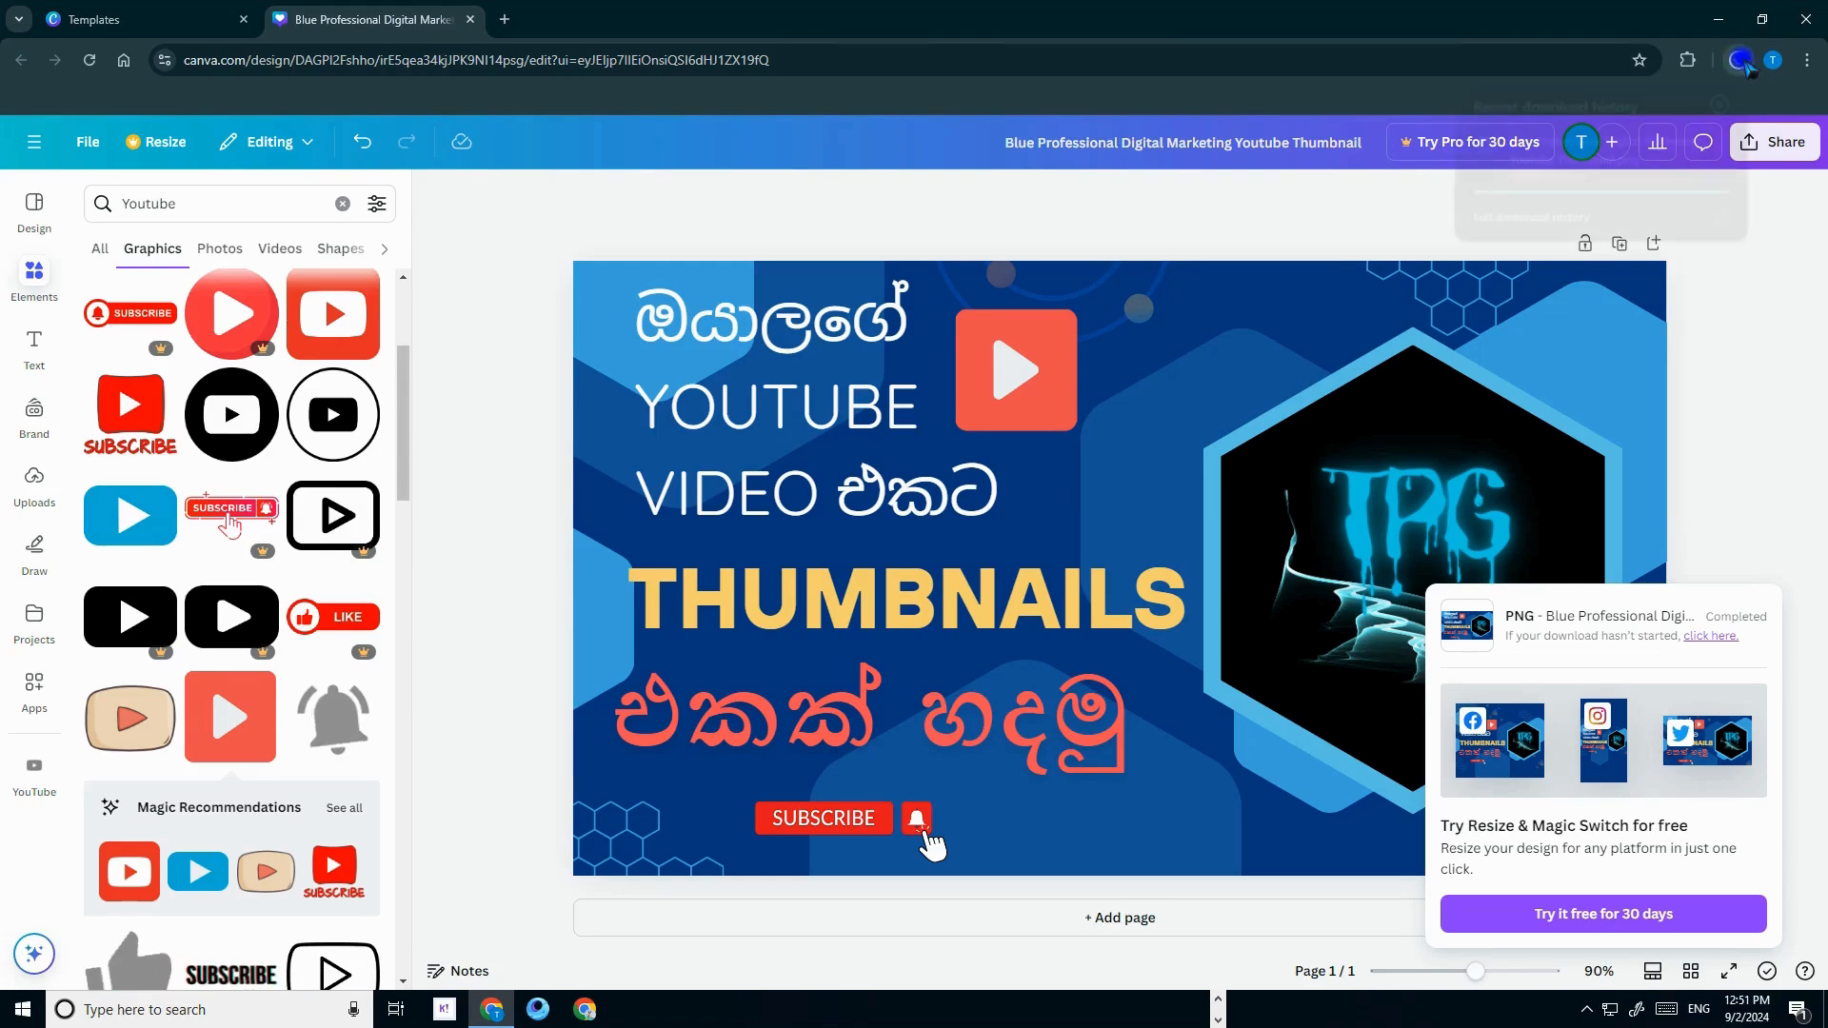
pyautogui.click(1740, 61)
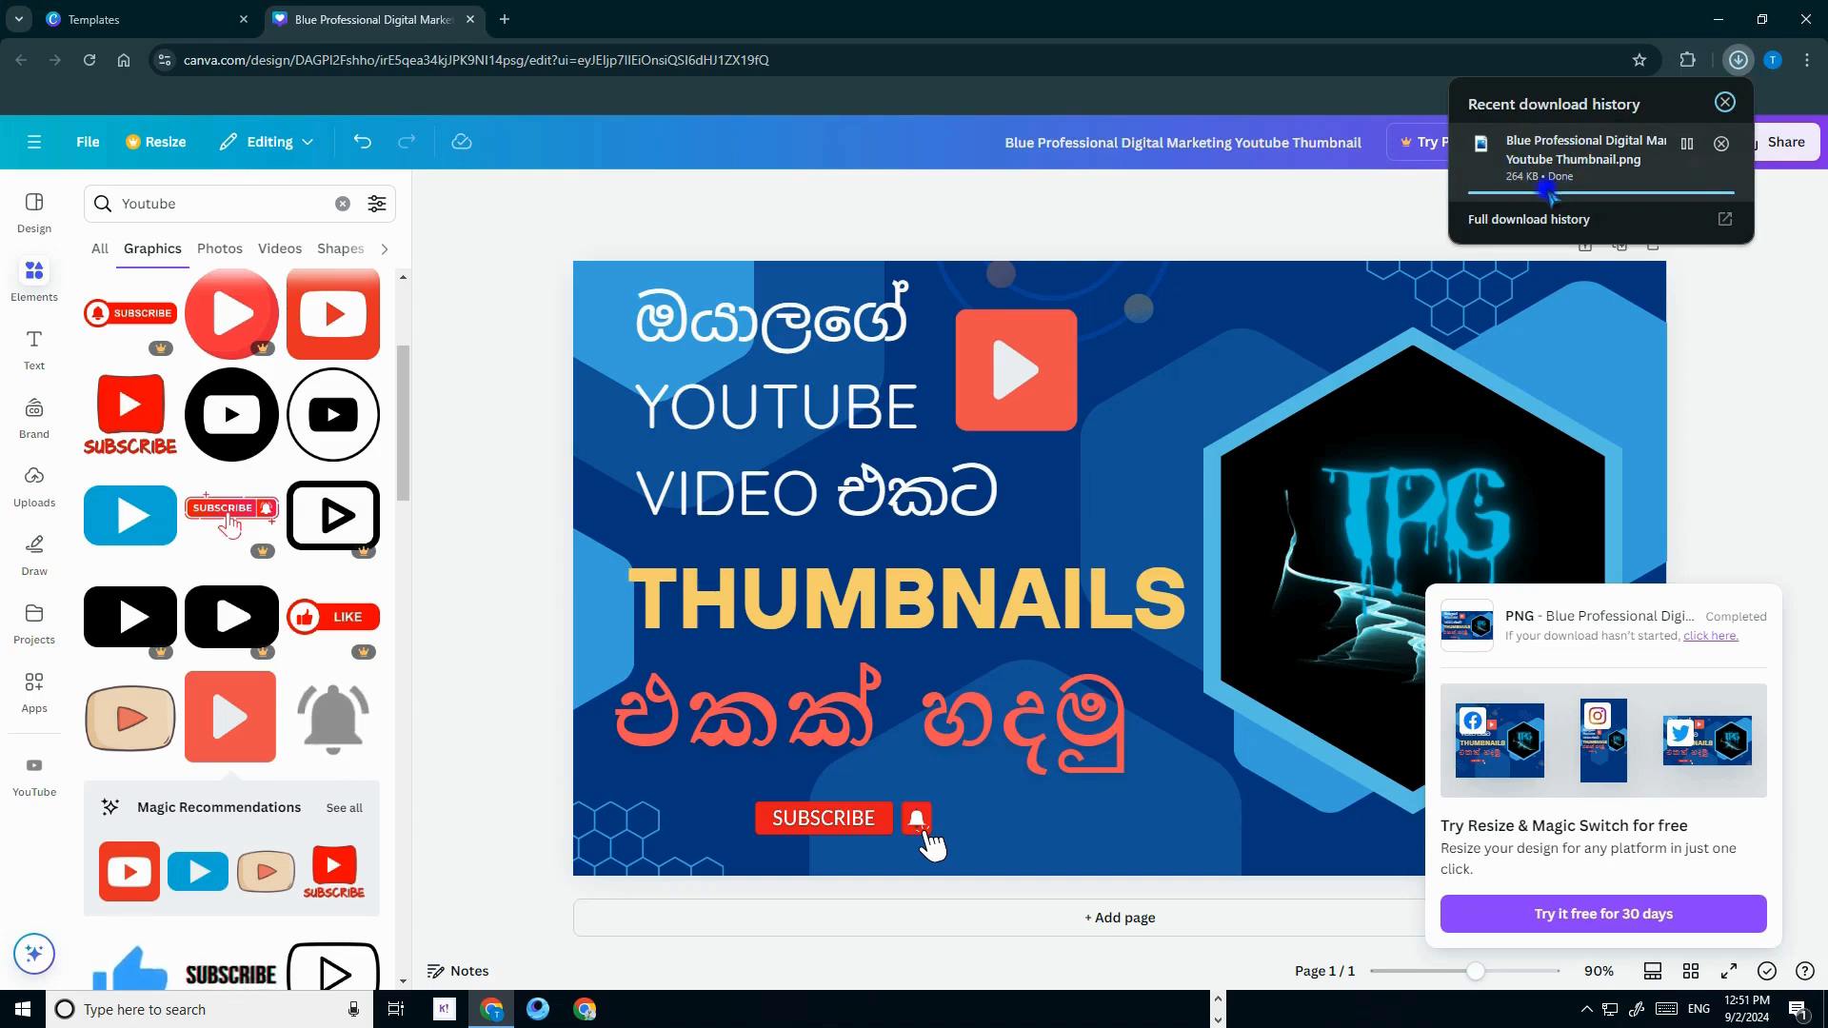
pyautogui.click(1773, 282)
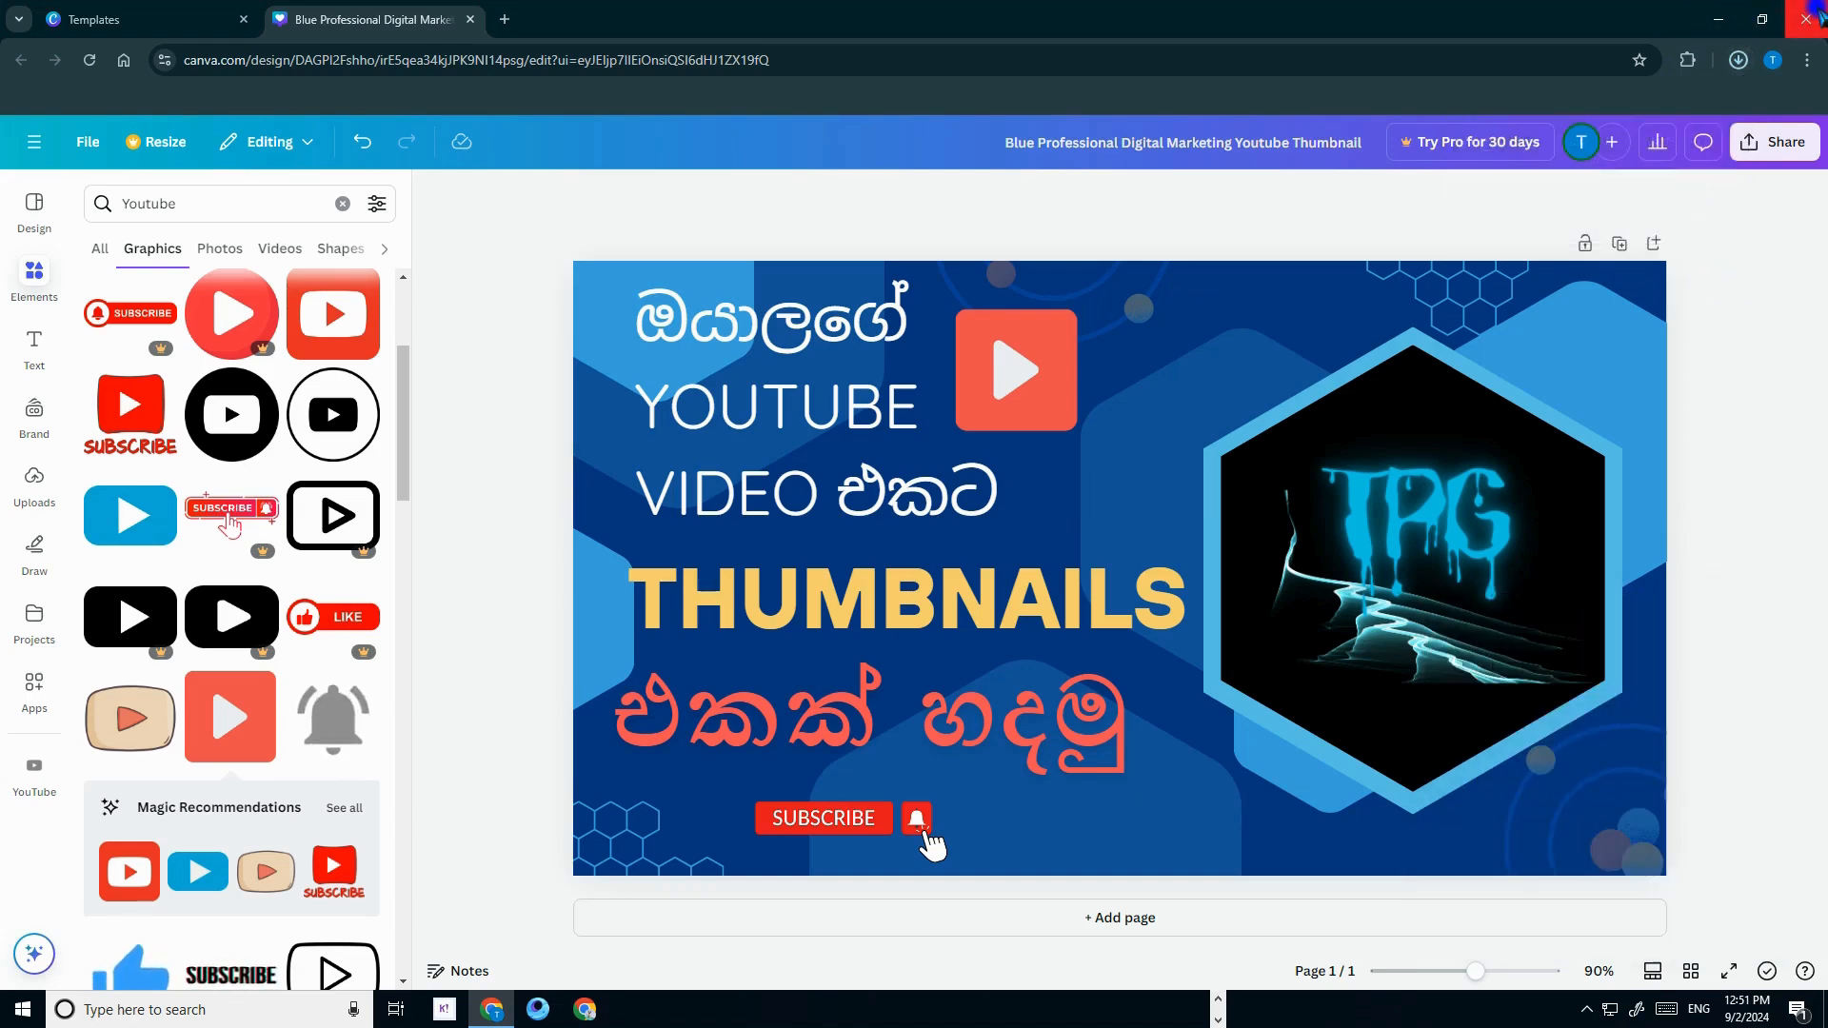
# Minimize the browser and switch to a maximized File Explorer window
pyautogui.click(1720, 19)
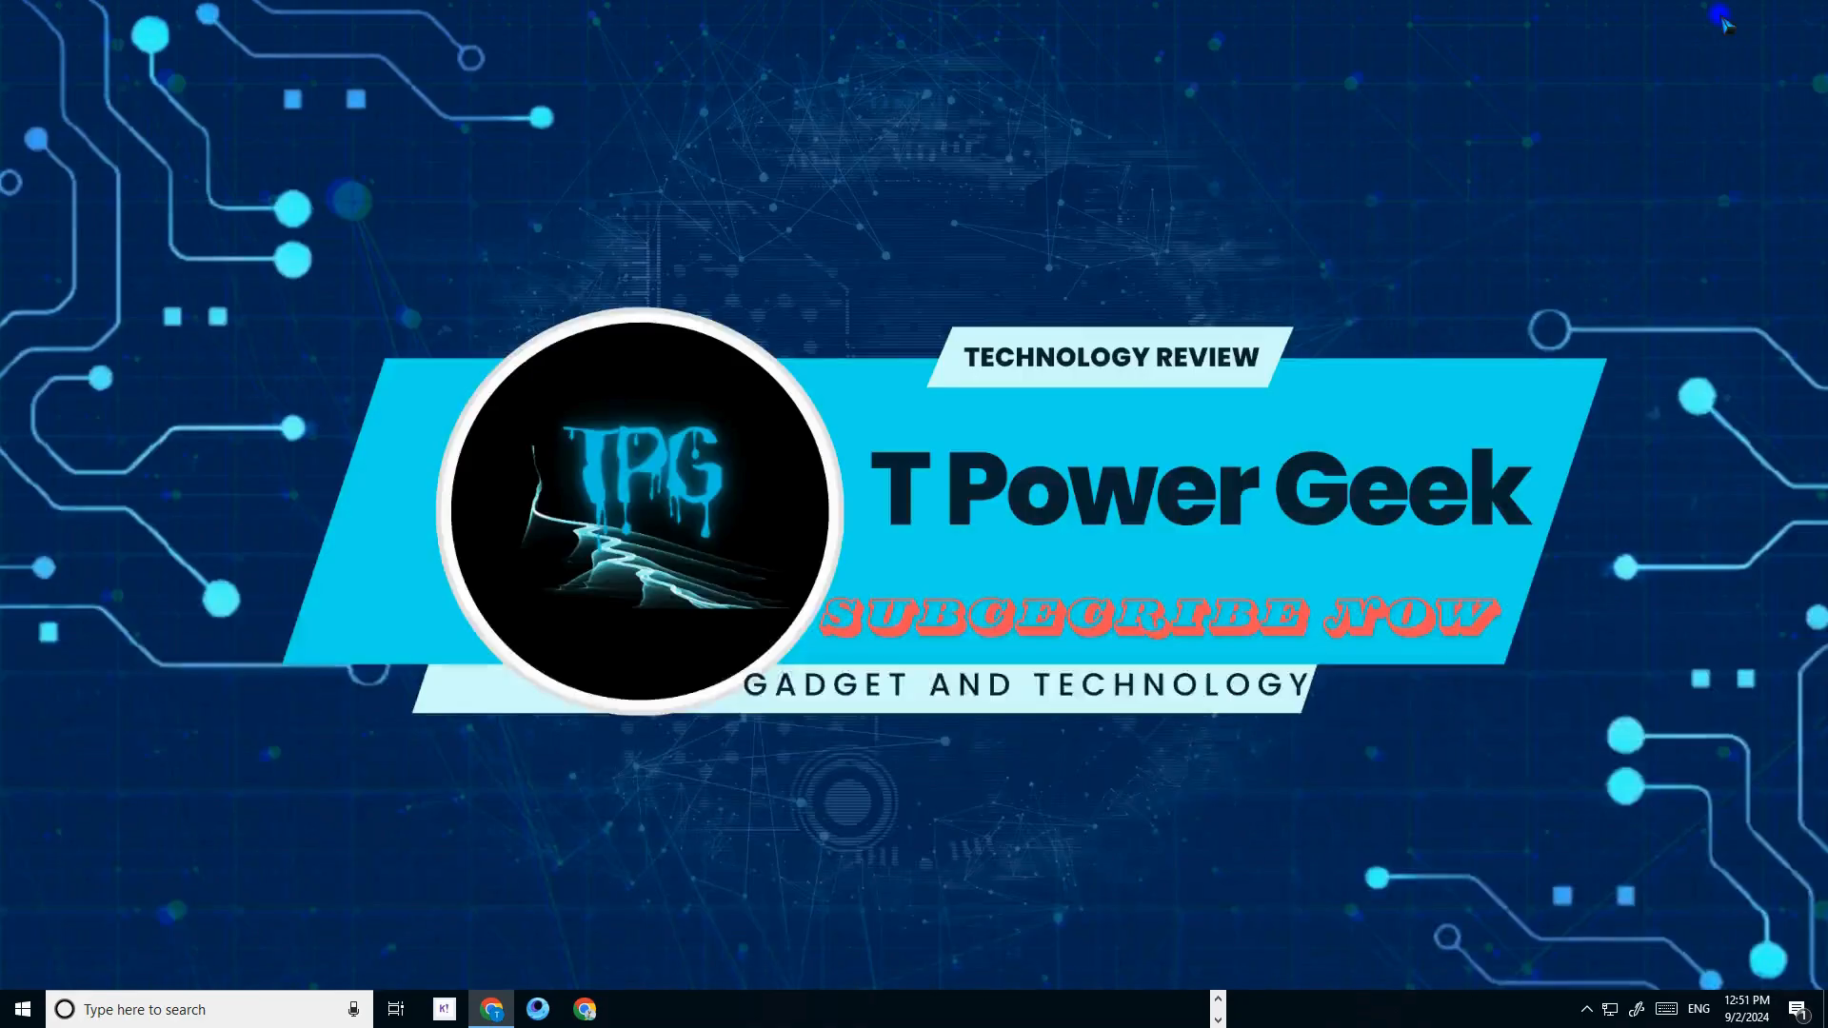
pyautogui.click(1218, 997)
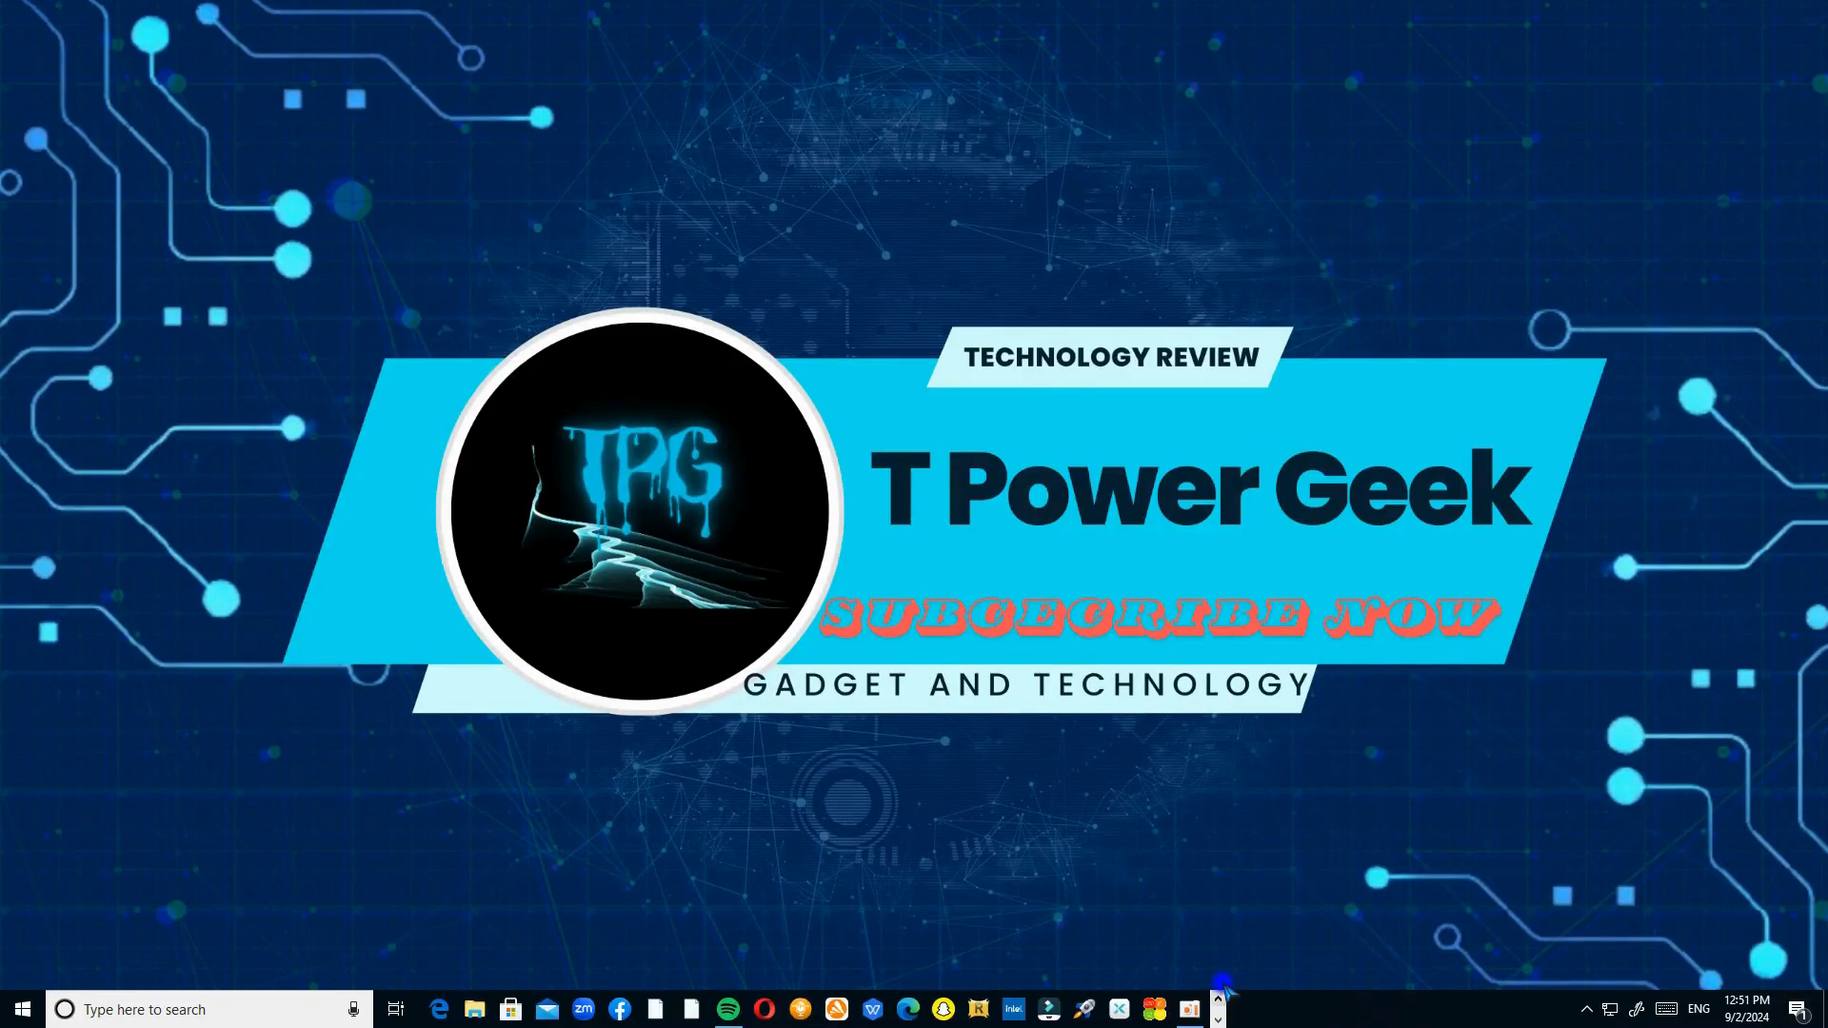
pyautogui.click(473, 1010)
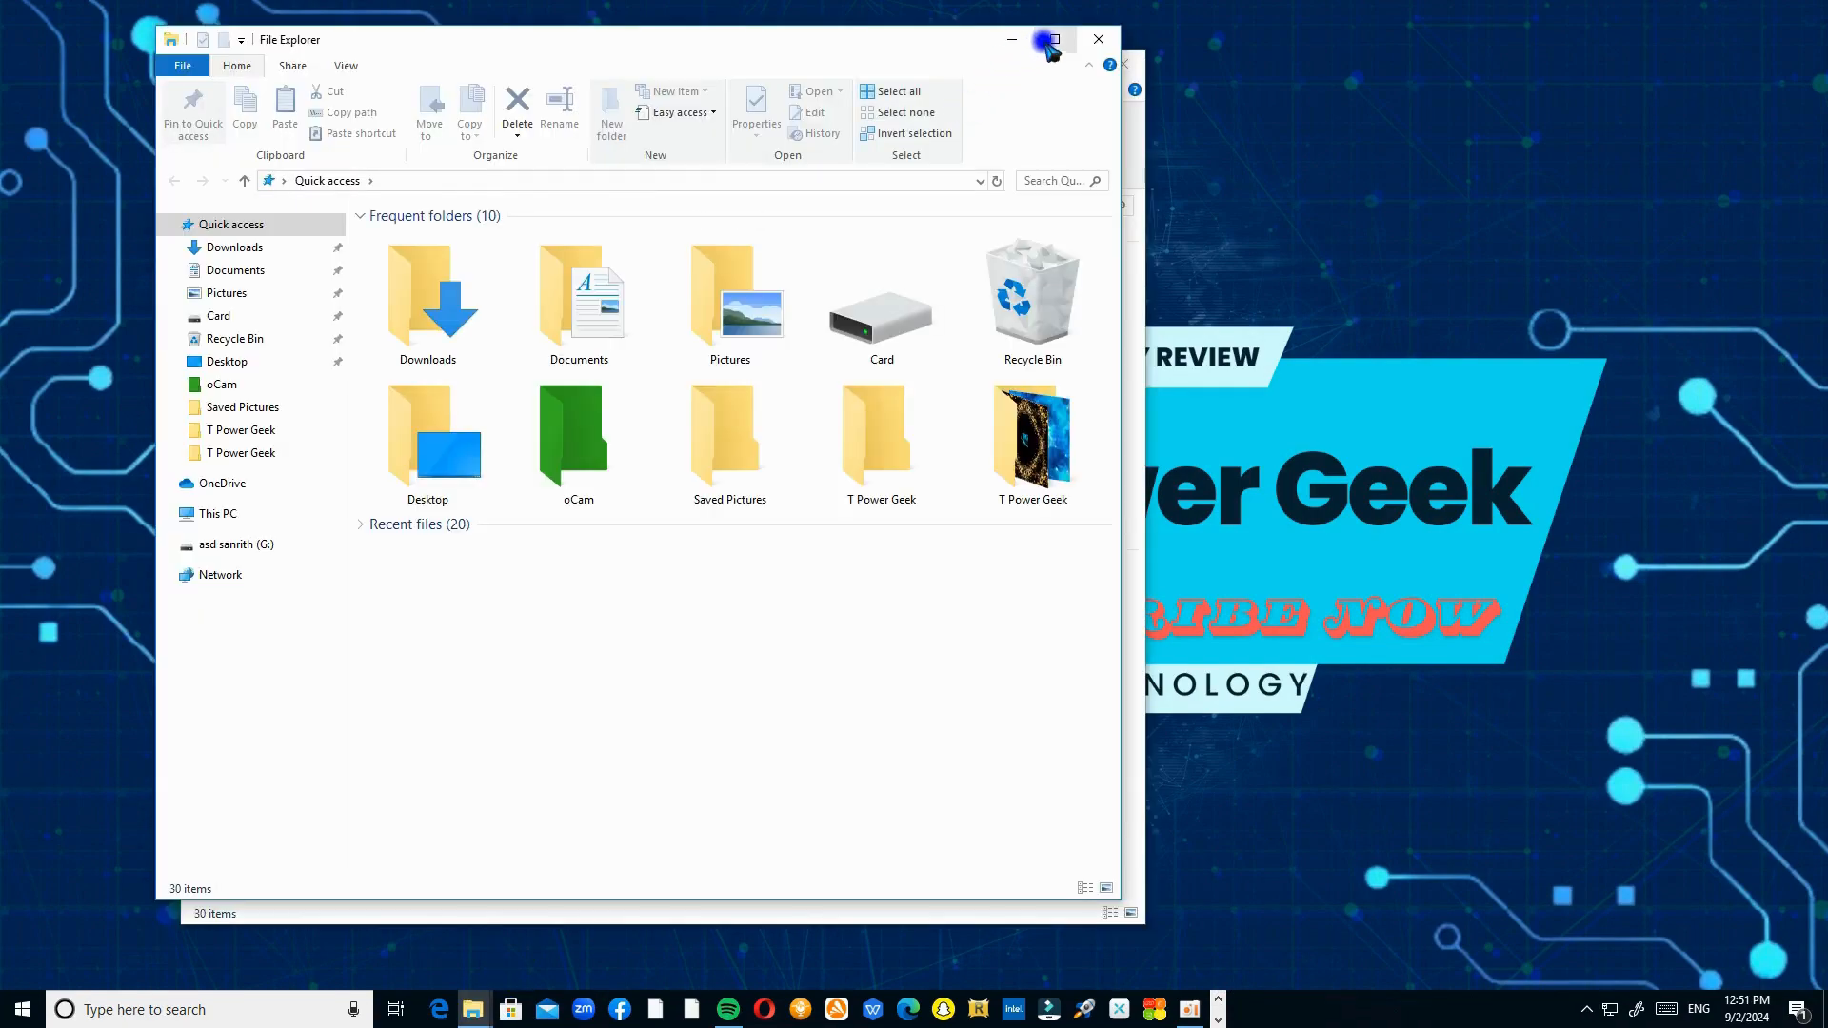
pyautogui.click(1059, 40)
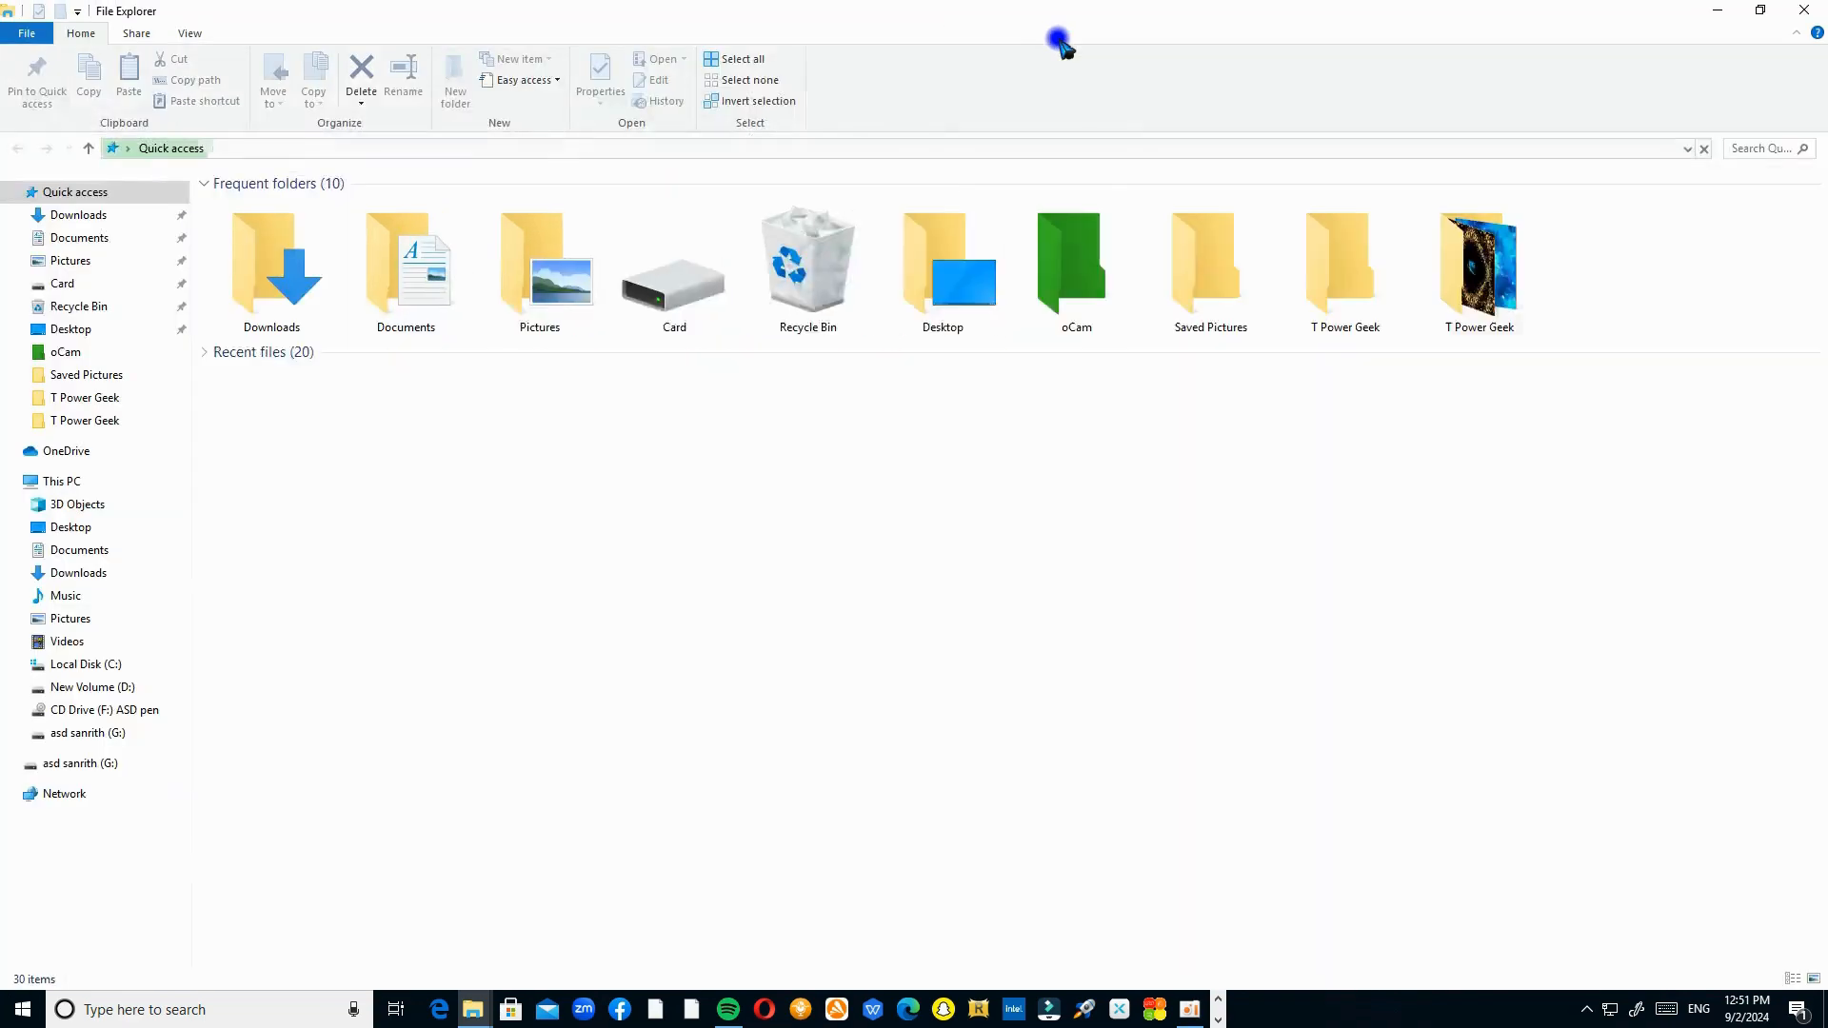
# Open the "Blue Professional Digital Marketing Youtube Thumbnail" PNG from the Downloads folder
pyautogui.click(73, 576)
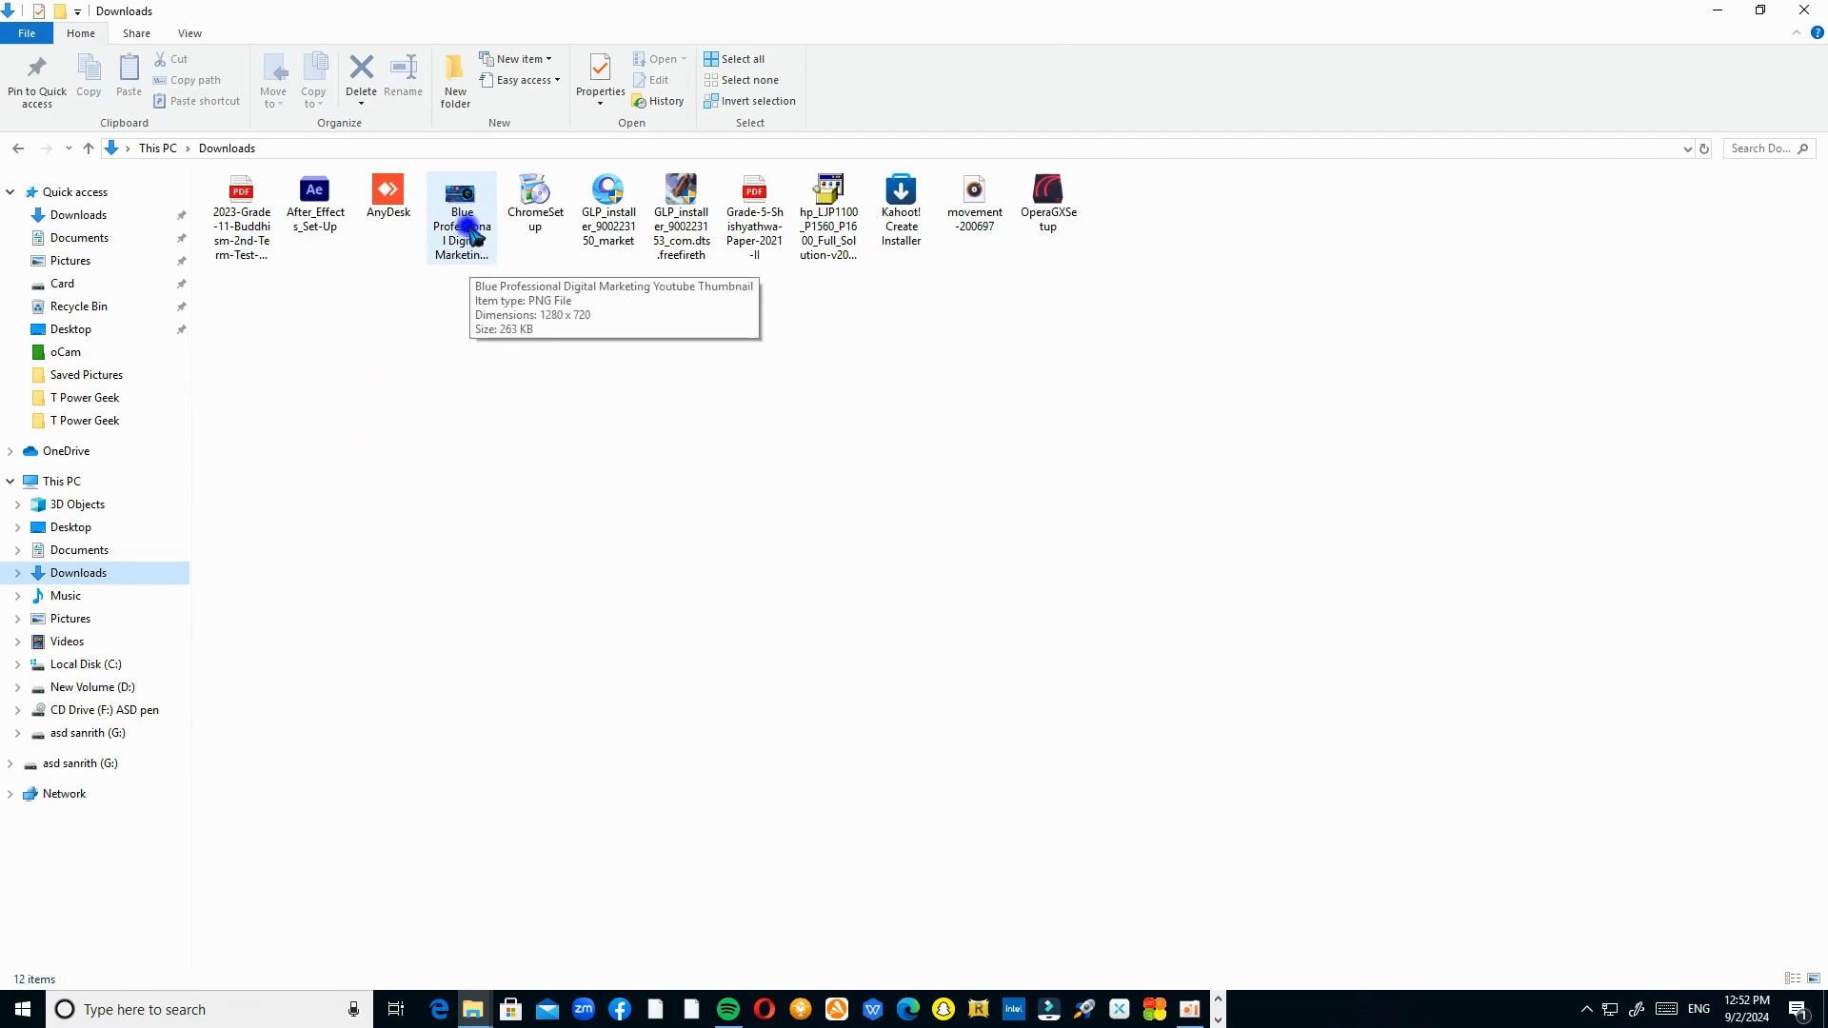
pyautogui.click(468, 229)
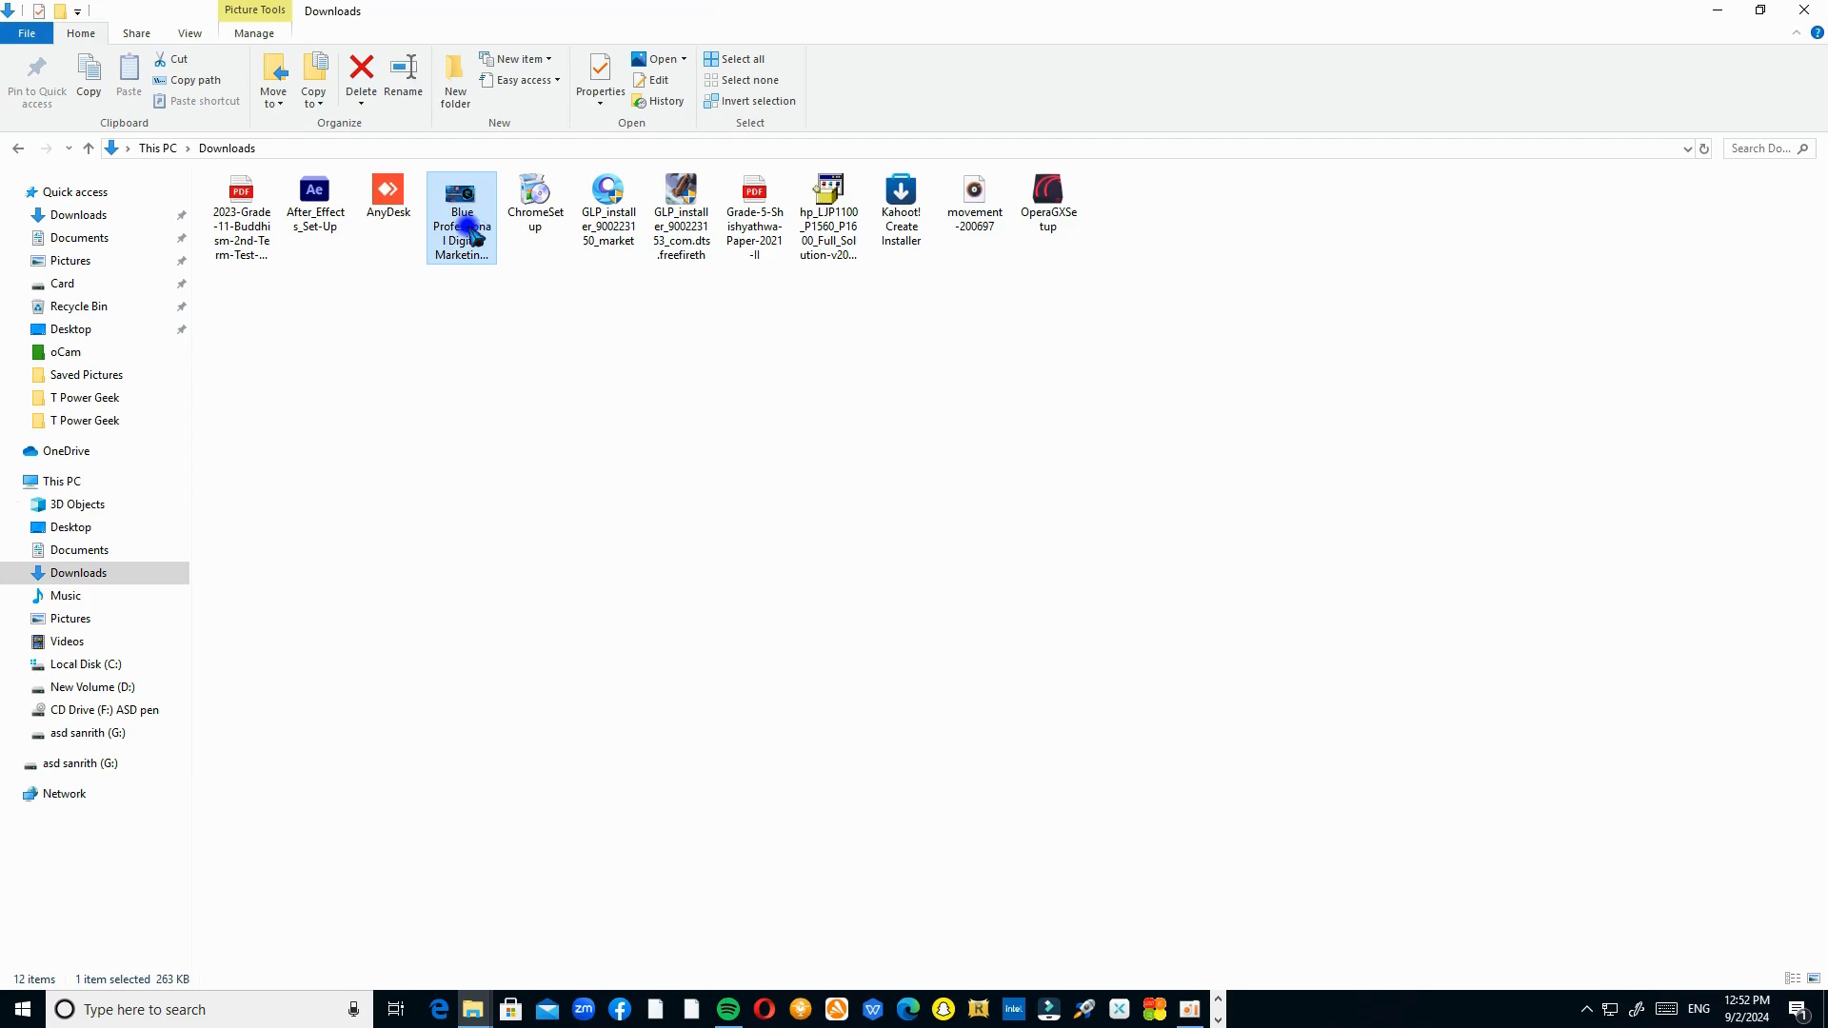
pyautogui.doubleClick(470, 233)
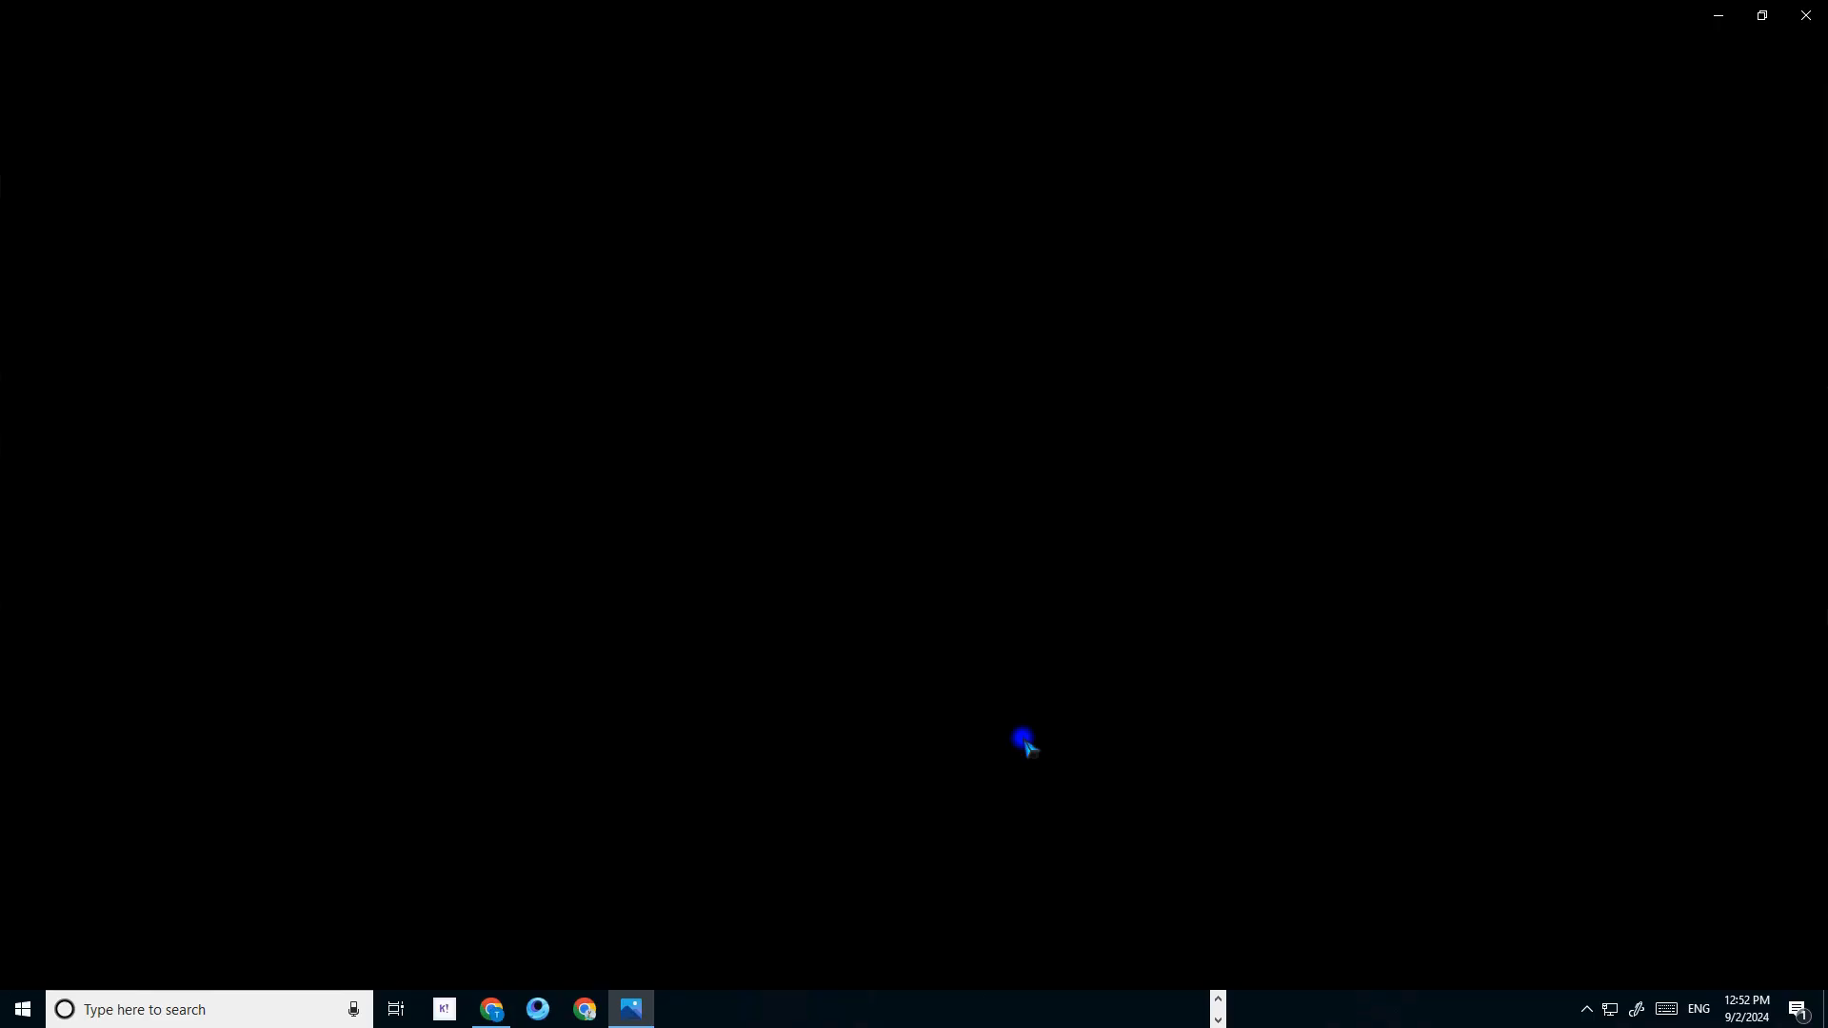